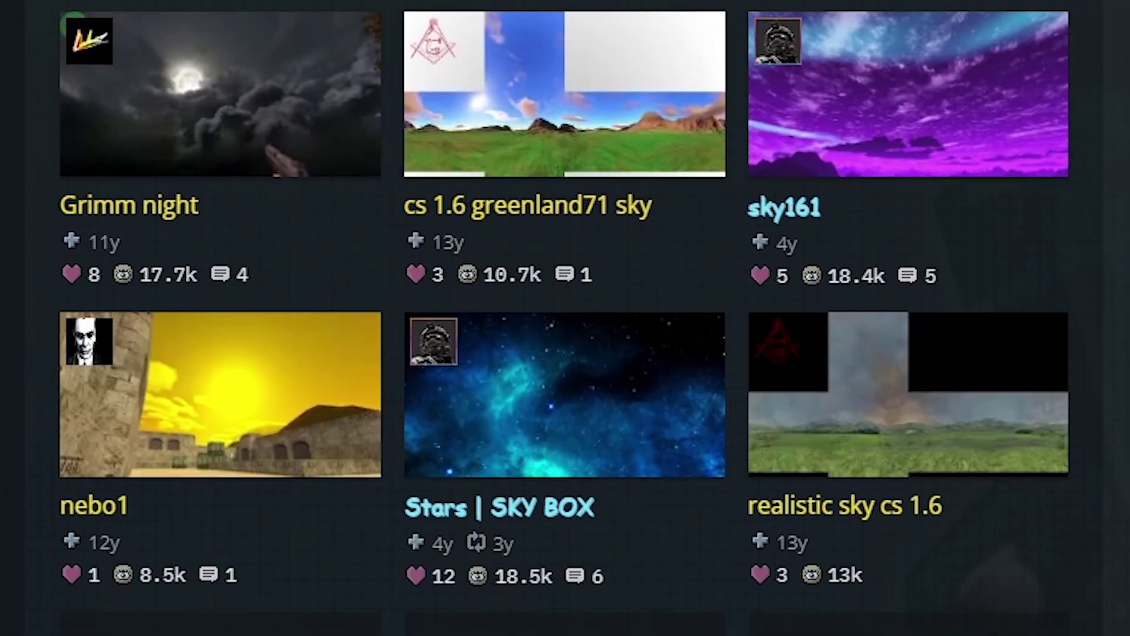
Browse the published skybox listings and read the Terragen Classic download page
{"action": "scroll", "coordinate": [565, 318], "scroll_direction": "down", "scroll_amount": 17}
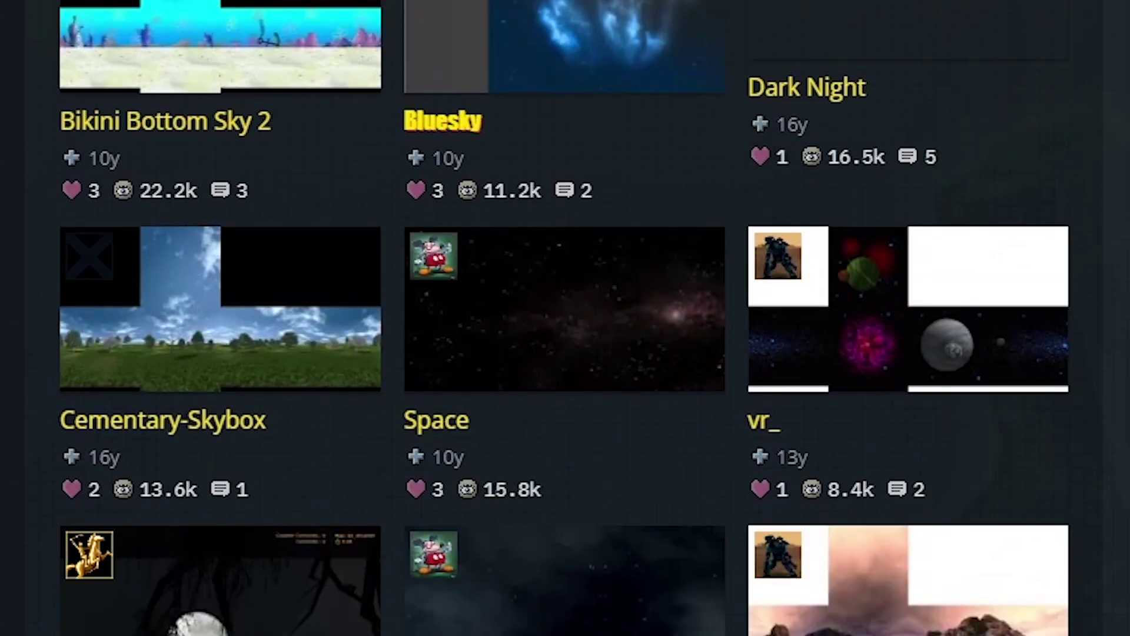
{"action": "scroll", "coordinate": [565, 318], "scroll_direction": "down", "scroll_amount": 20}
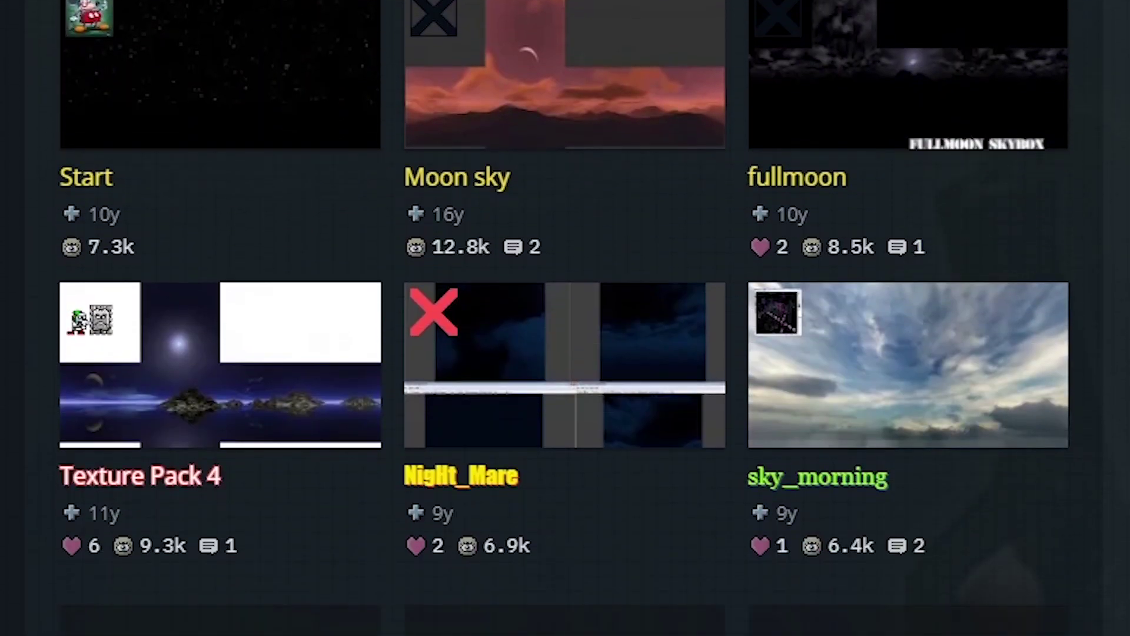
{"action": "scroll", "coordinate": [566, 318], "scroll_direction": "down", "scroll_amount": 20}
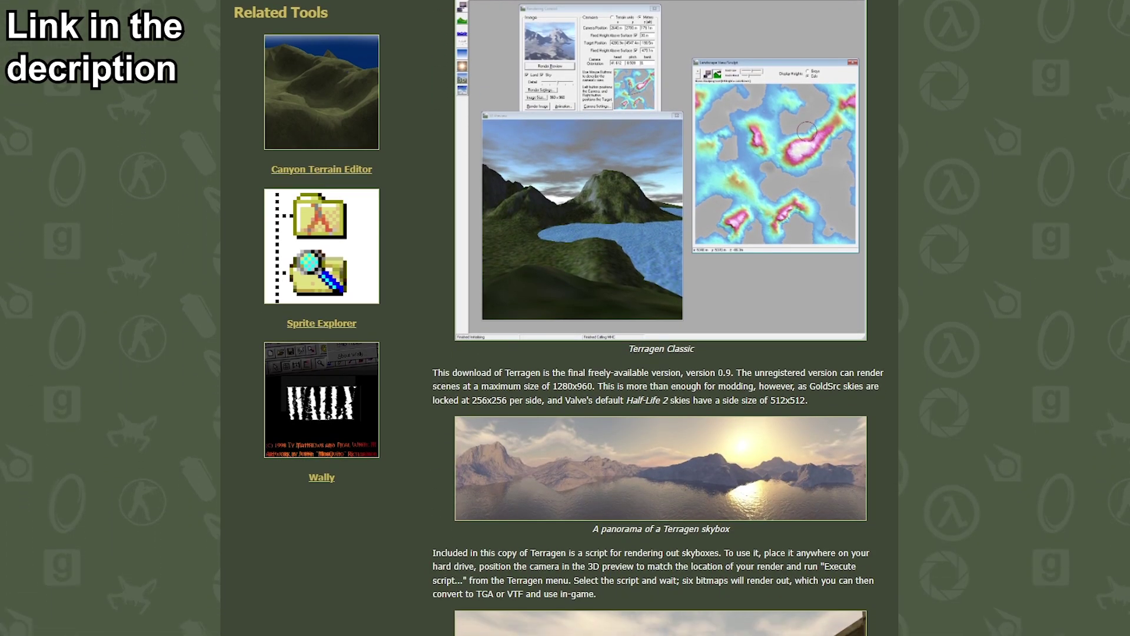
{"action": "scroll", "coordinate": [661, 318], "scroll_direction": "down", "scroll_amount": 4}
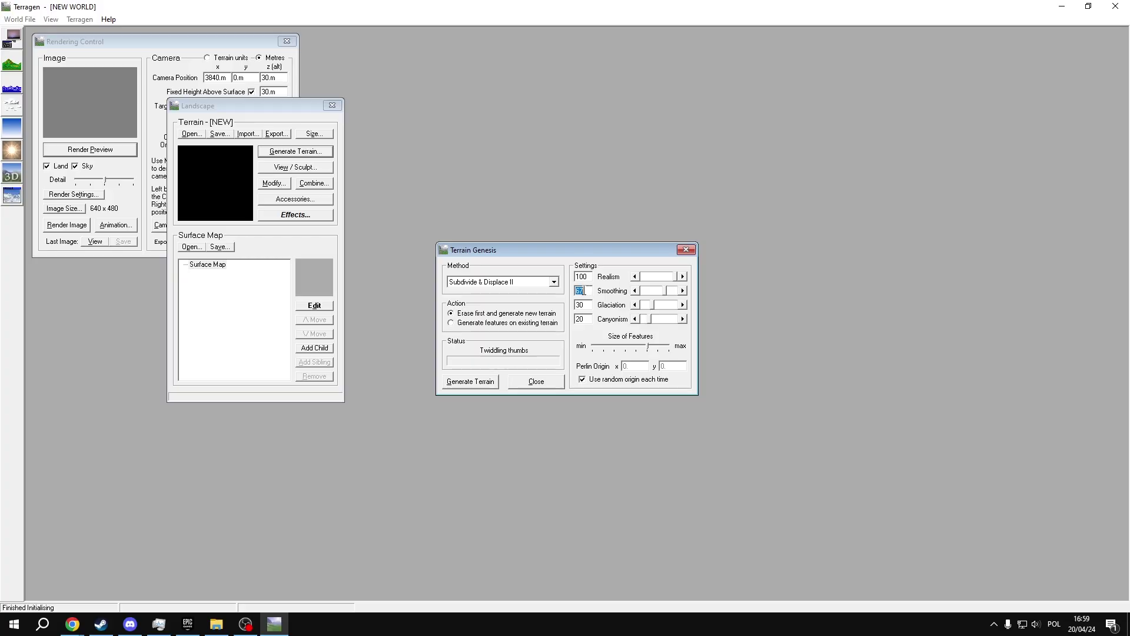
Generate a new terrain with Smoothing set to 75 and an adjusted size of features
{"action": "type", "text": "75"}
{"action": "left_click", "coordinate": [650, 346]}
{"action": "left_click", "coordinate": [471, 381]}
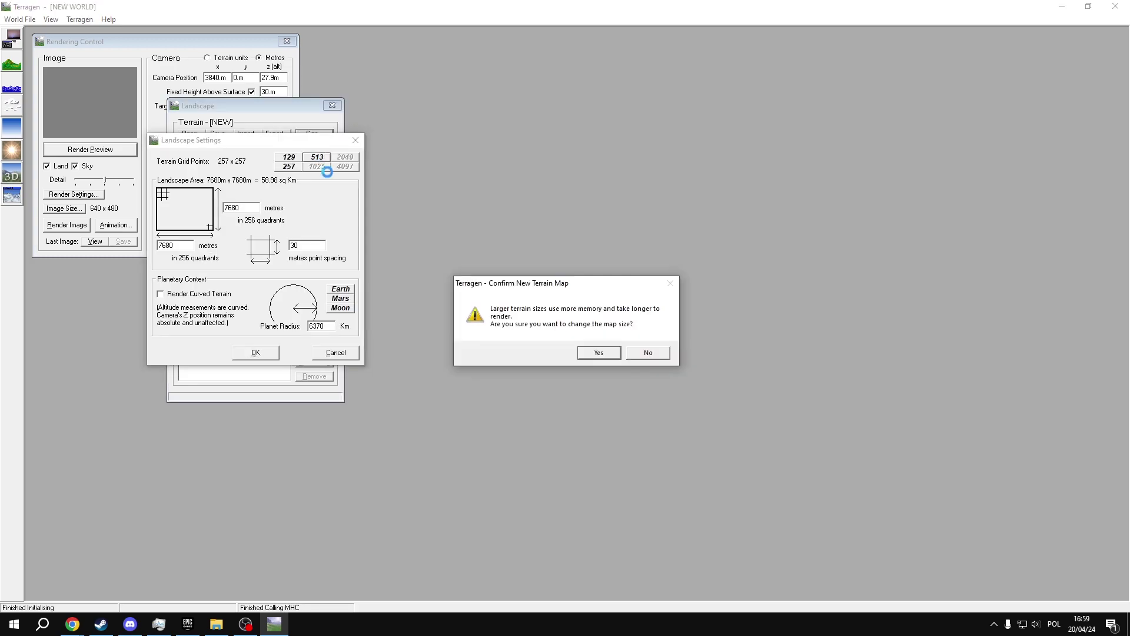
Confirm changing the terrain map size to 513 grid points and accept the landscape settings
{"action": "left_click", "coordinate": [597, 353]}
{"action": "left_click", "coordinate": [589, 355]}
{"action": "left_click", "coordinate": [599, 356]}
{"action": "key", "text": "Return"}
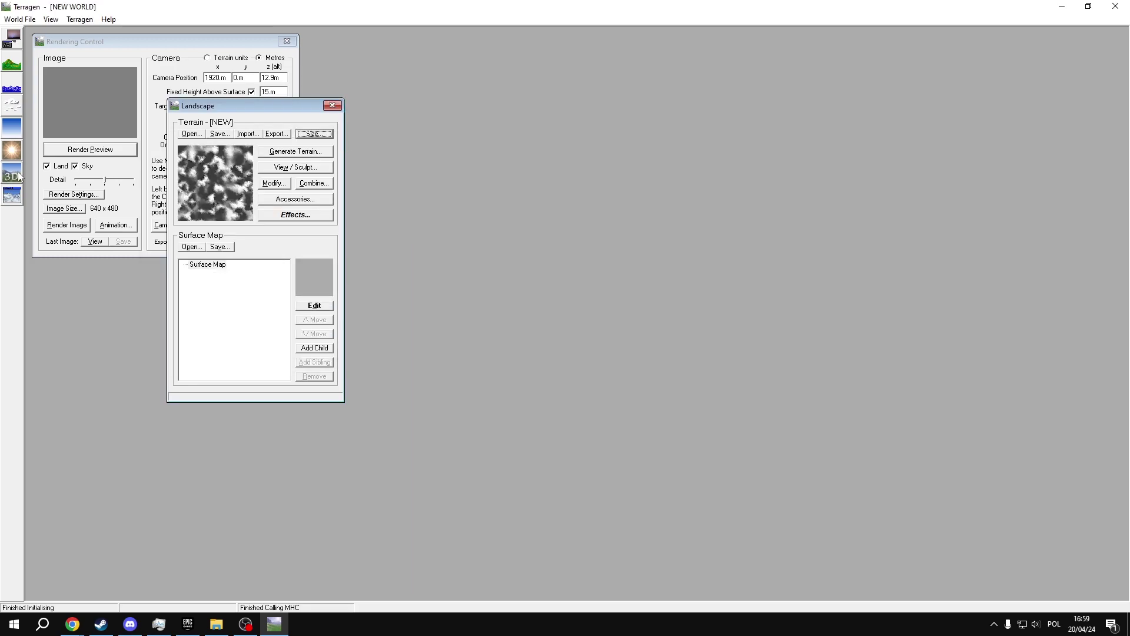
Position the camera in the 3D preview facing the mountain and render the image at 640 x 480
{"action": "left_click_drag", "start_coordinate": [335, 295], "coordinate": [447, 289]}
{"action": "left_click", "coordinate": [515, 156]}
{"action": "left_click", "coordinate": [67, 224]}
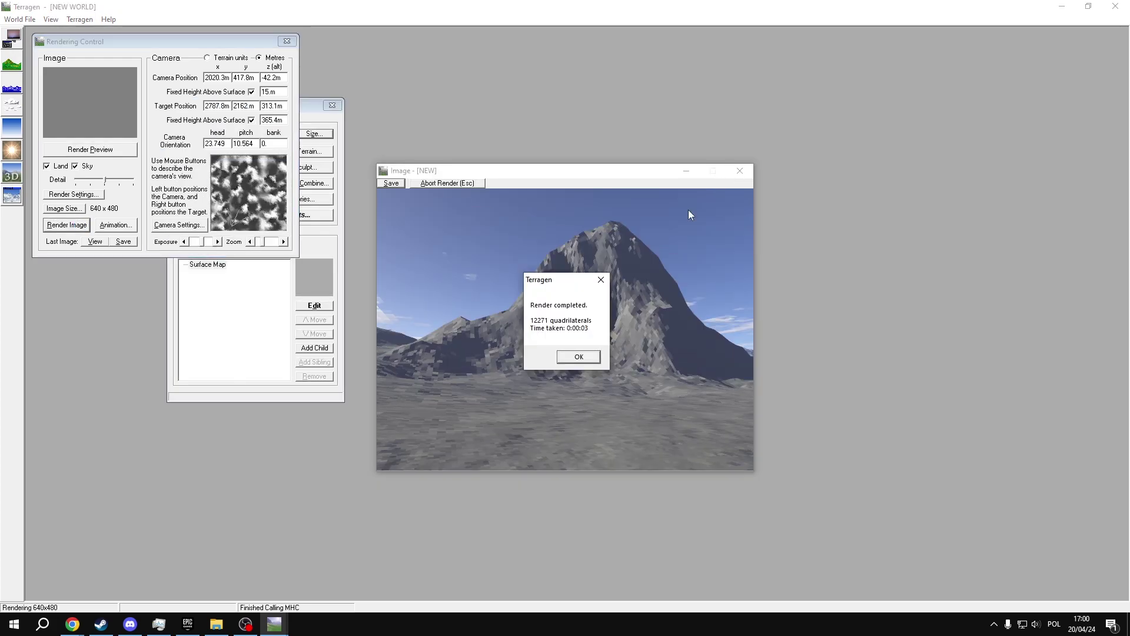
{"action": "left_click", "coordinate": [17, 109]}
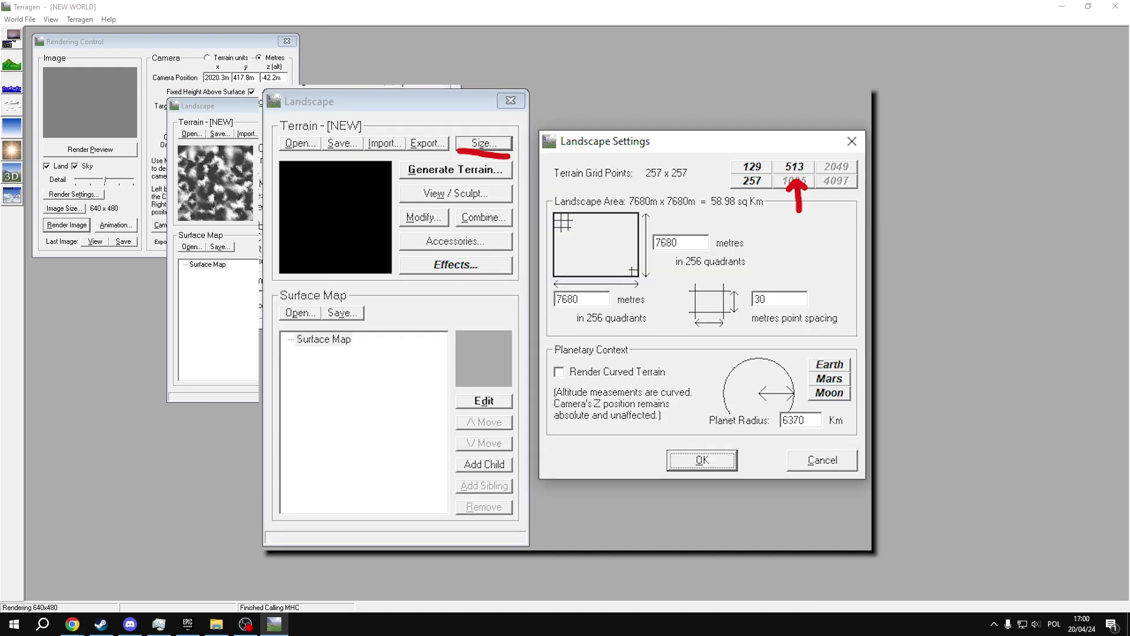
{"action": "left_click", "coordinate": [77, 219]}
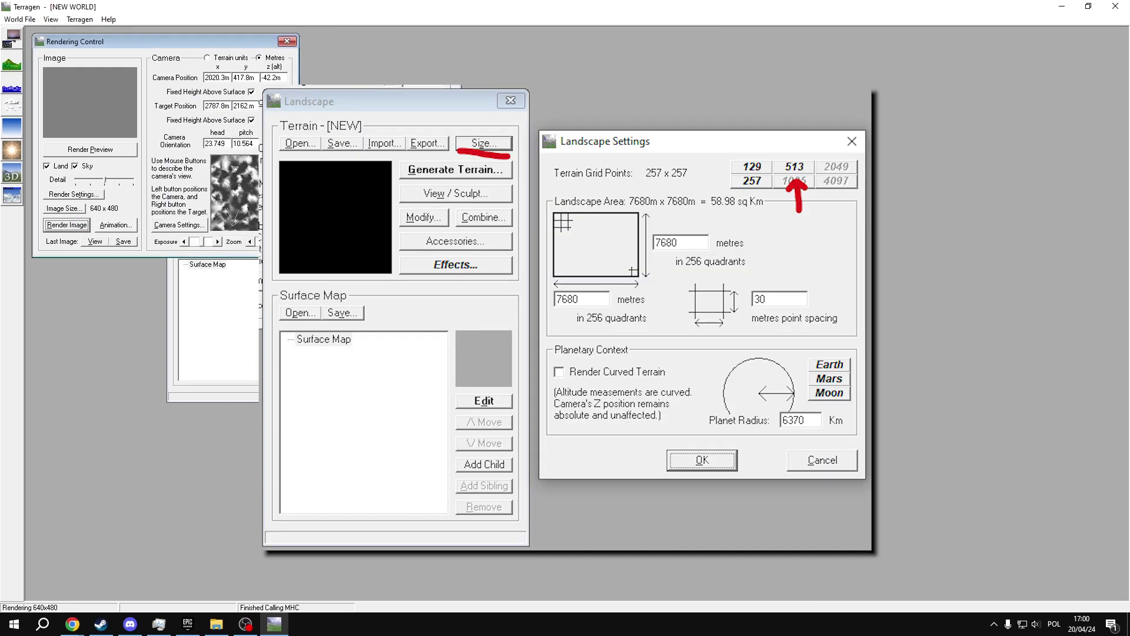
Set the Simple Haze half-height to 49.9 m in the atmosphere settings
{"action": "left_click", "coordinate": [12, 128]}
{"action": "left_click", "coordinate": [302, 73]}
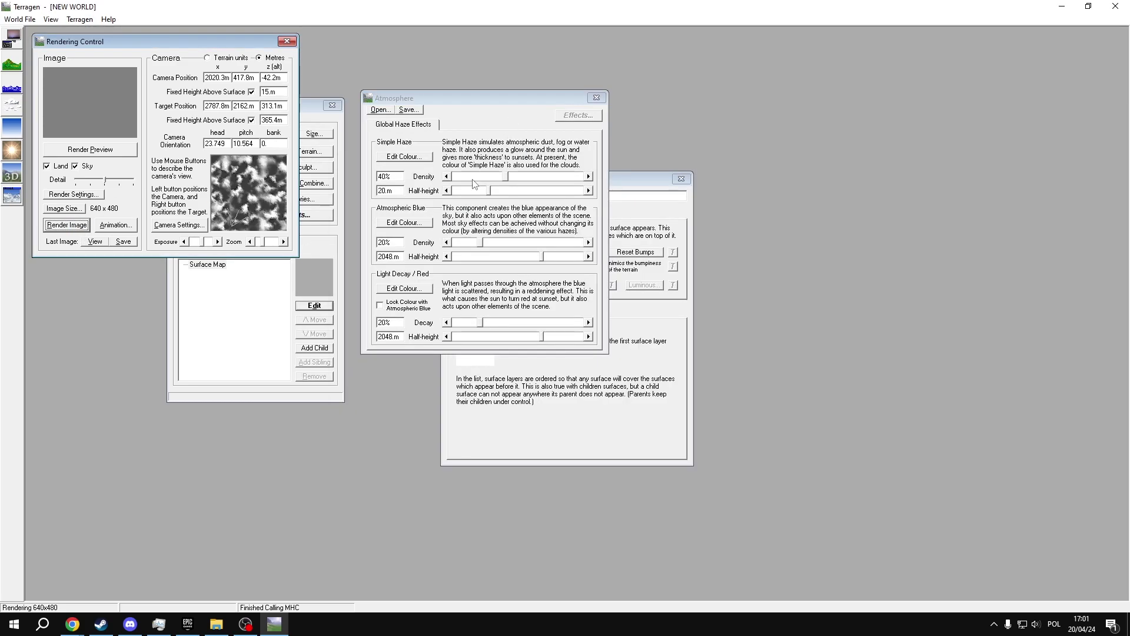
{"action": "key", "text": "Tab"}
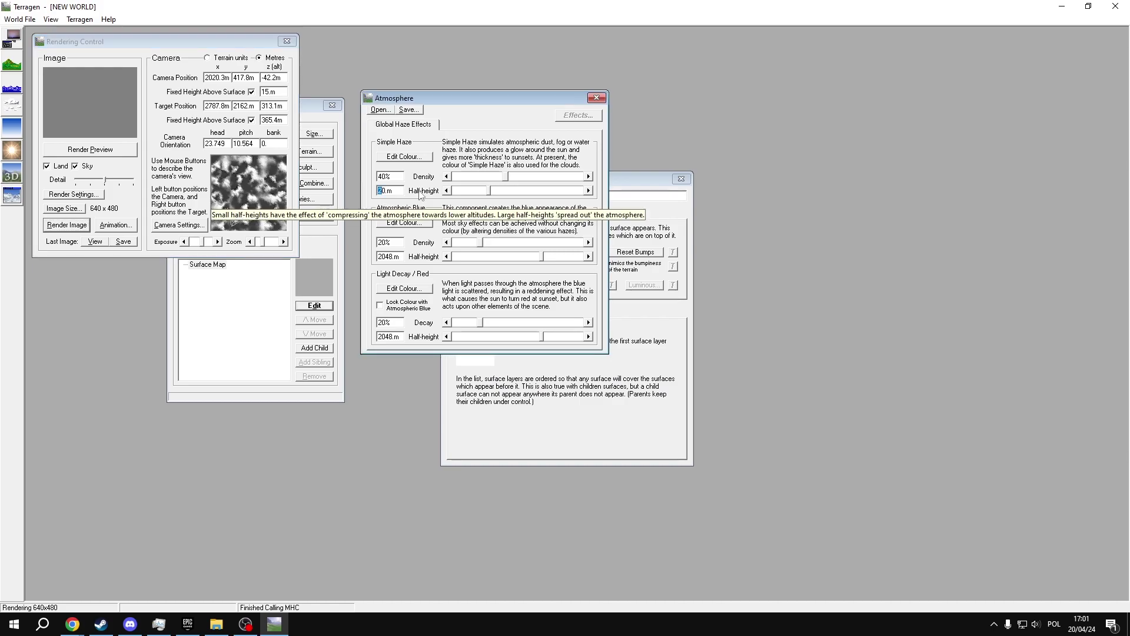
{"action": "left_click_drag", "start_coordinate": [492, 190], "coordinate": [470, 190]}
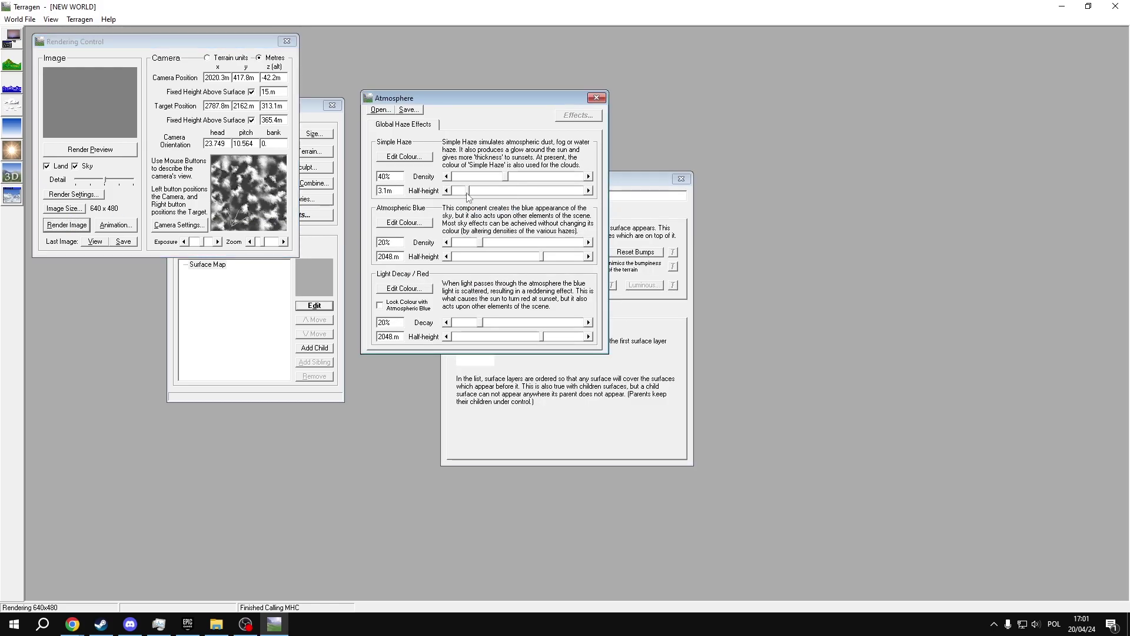
{"action": "double_click", "coordinate": [397, 190]}
{"action": "type", "text": "49.9"}
{"action": "key", "text": "Return"}
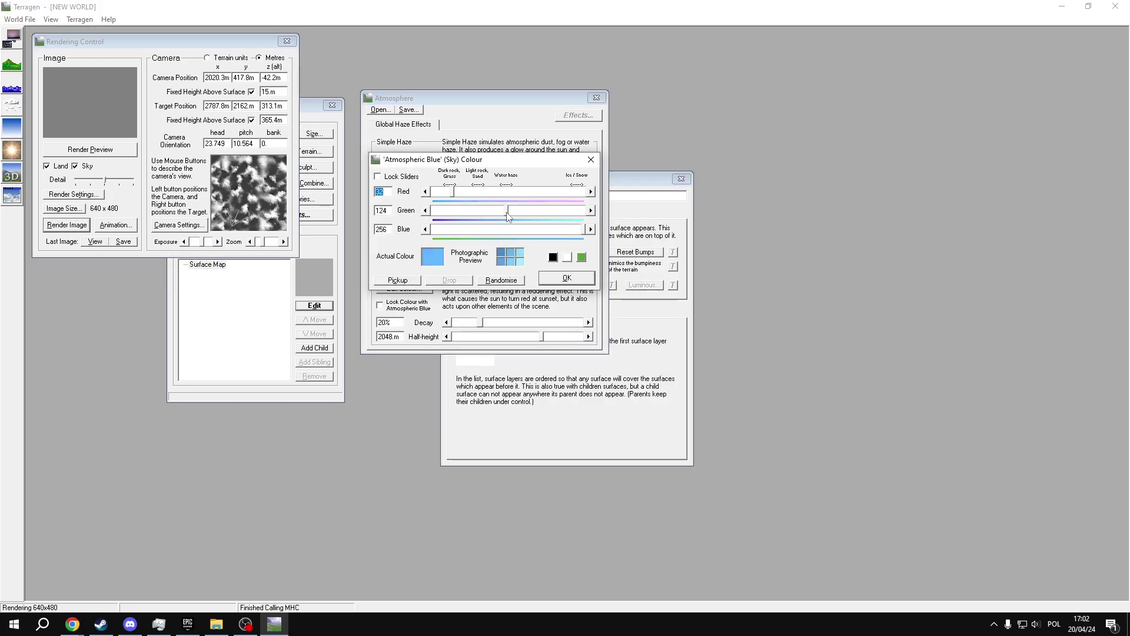
Raise the green and red components of the Atmospheric Blue sky colour
{"action": "left_click_drag", "start_coordinate": [507, 212], "coordinate": [518, 210]}
{"action": "left_click_drag", "start_coordinate": [453, 192], "coordinate": [470, 193]}
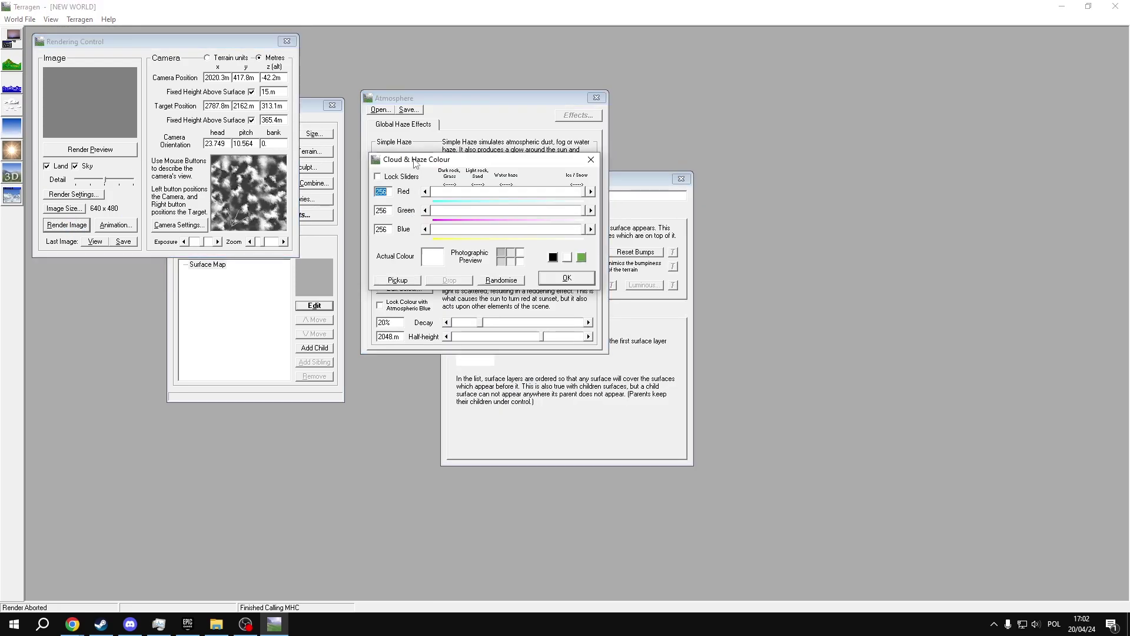
{"action": "key", "text": "Return"}
{"action": "left_click", "coordinate": [406, 222]}
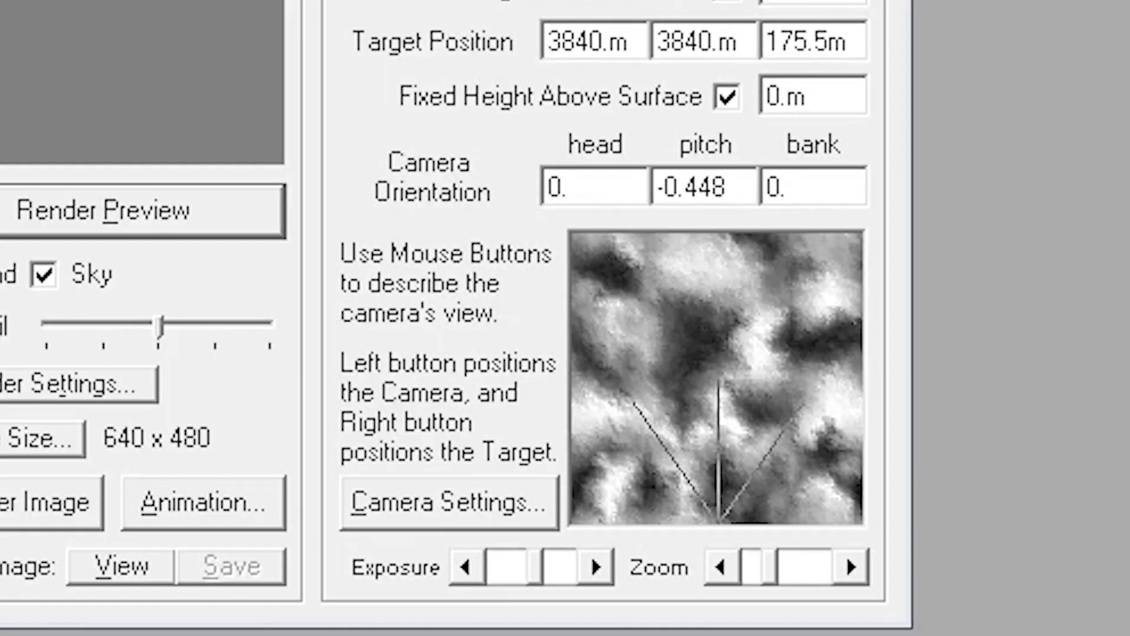
Place the camera near the upper edge of the terrain map and aim its target towards the lower part
{"action": "left_click", "coordinate": [656, 330]}
{"action": "mouse_move", "coordinate": [656, 330]}
{"action": "left_mouse_down"}
{"action": "mouse_move", "coordinate": [732, 415]}
{"action": "mouse_move", "coordinate": [706, 306]}
{"action": "mouse_move", "coordinate": [682, 421]}
{"action": "mouse_move", "coordinate": [748, 345]}
{"action": "mouse_move", "coordinate": [694, 308]}
{"action": "mouse_move", "coordinate": [677, 265]}
{"action": "mouse_move", "coordinate": [752, 273]}
{"action": "left_mouse_up"}
{"action": "right_click_drag", "start_coordinate": [646, 421], "coordinate": [770, 434]}
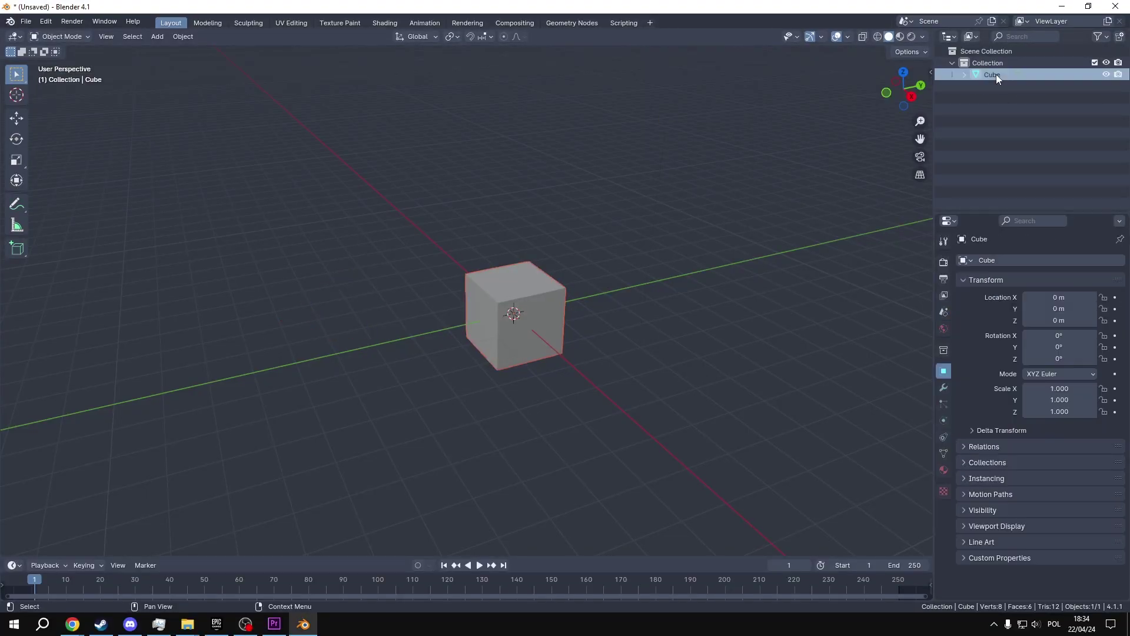
In Blender, put the cube in Edit Mode, select all faces and recalculate their normals to the inside
{"action": "left_click", "coordinate": [59, 36]}
{"action": "left_click", "coordinate": [60, 59]}
{"action": "left_click_drag", "start_coordinate": [418, 228], "coordinate": [686, 447]}
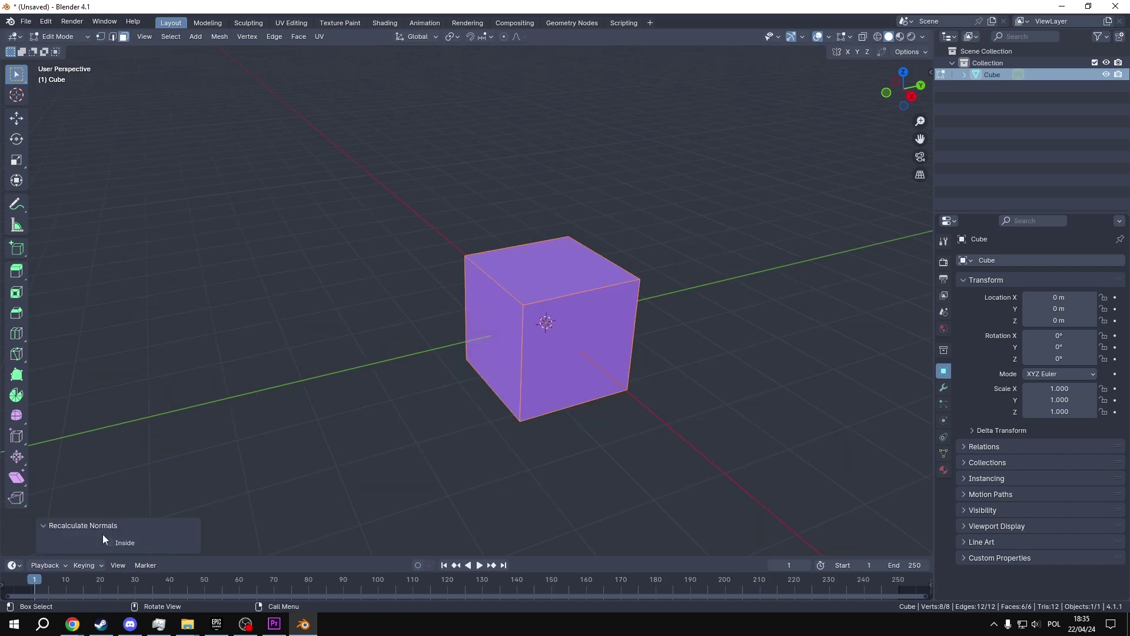
{"action": "left_click", "coordinate": [109, 543]}
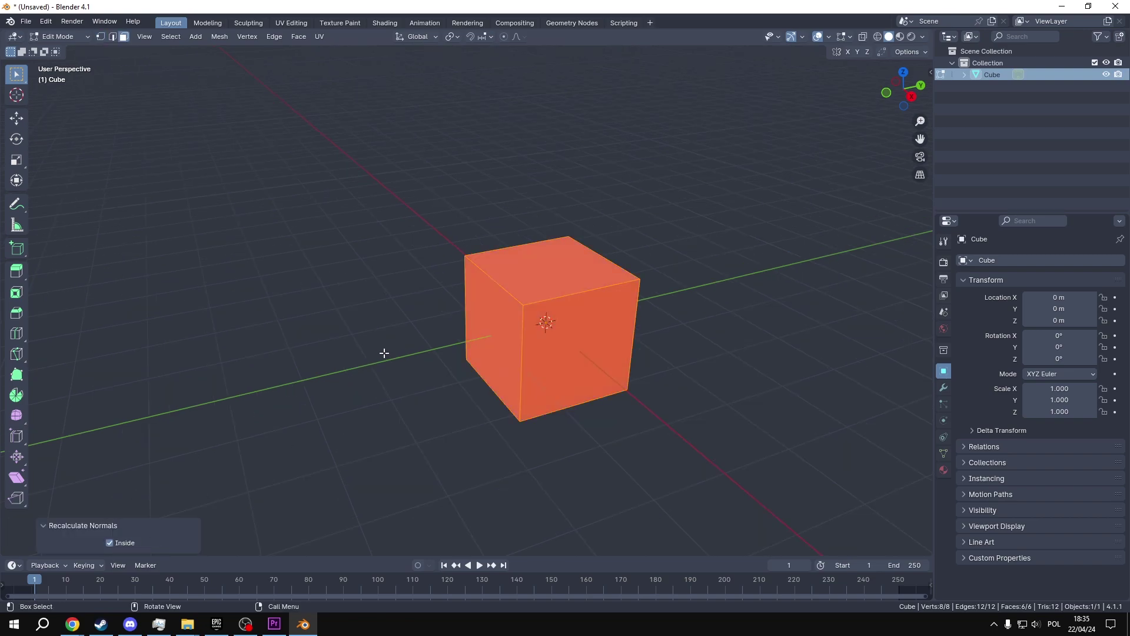
{"action": "left_click", "coordinate": [829, 36]}
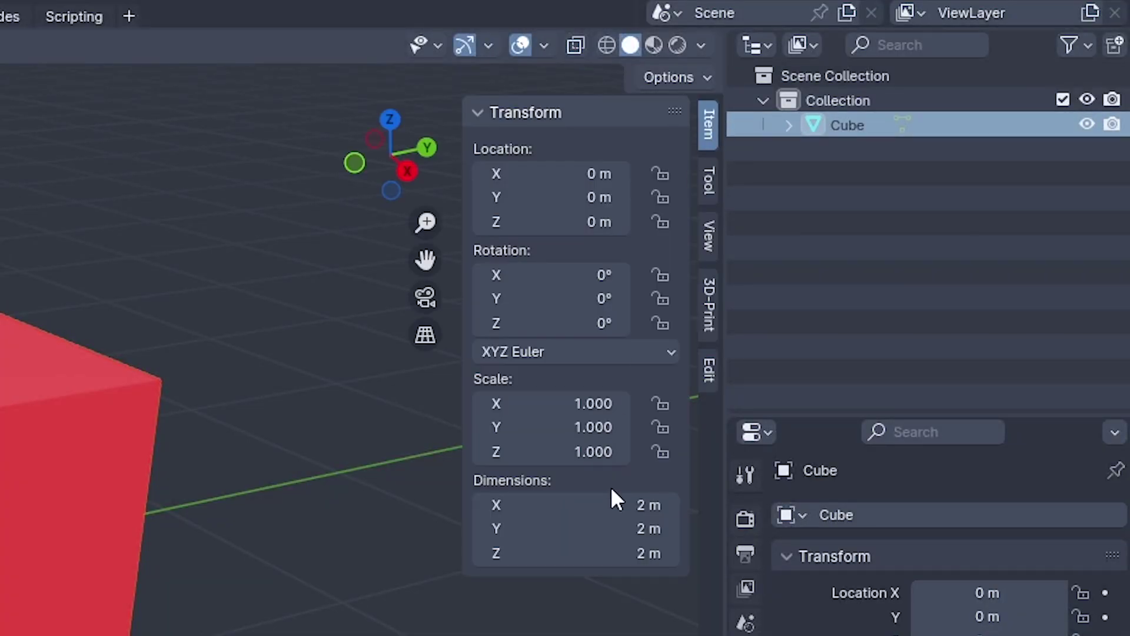
Set the cube's X, Y and Z dimensions to 10000 m
{"action": "left_click", "coordinate": [624, 505]}
{"action": "type", "text": "10000"}
{"action": "left_click", "coordinate": [630, 523]}
{"action": "type", "text": "1000"}
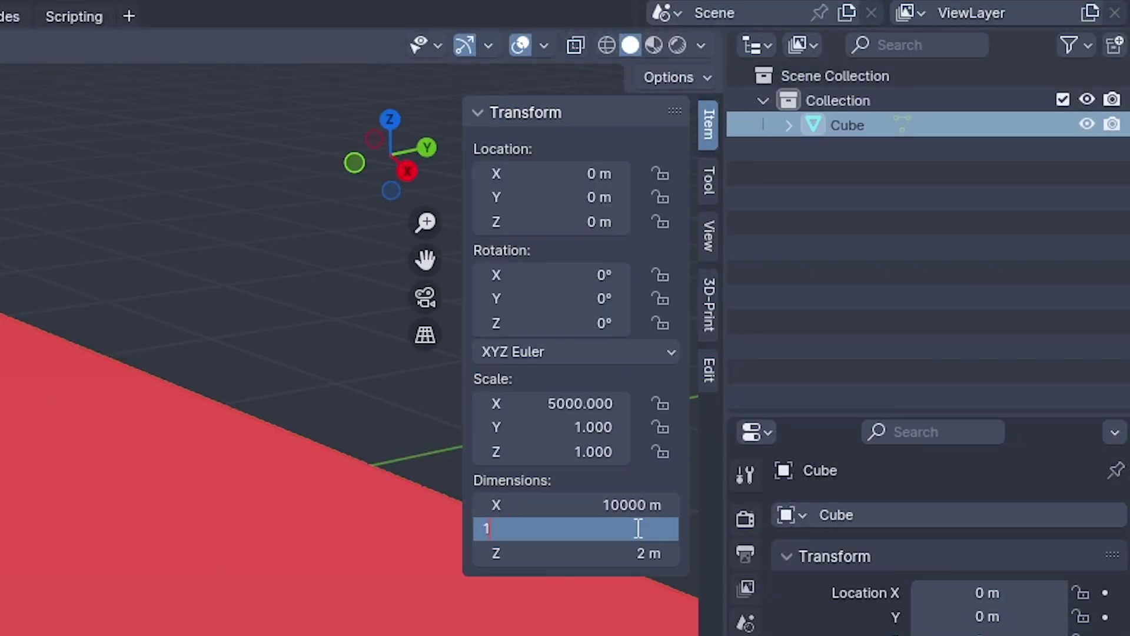
{"action": "left_click", "coordinate": [621, 553]}
{"action": "type", "text": "1000"}
{"action": "key", "text": "Return"}
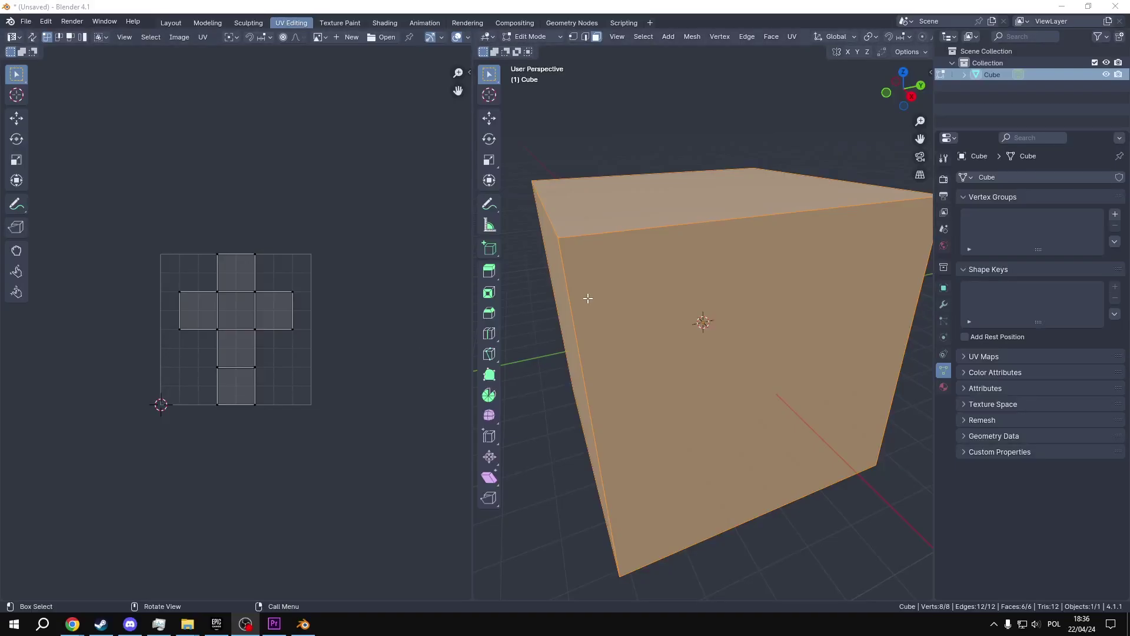
Enable increment snapping for rotation and rotate the cube's whole UV layout by -90 degrees
{"action": "scroll", "coordinate": [593, 335], "scroll_direction": "down", "scroll_amount": 3}
{"action": "middle_click_drag", "start_coordinate": [592, 336], "coordinate": [654, 328]}
{"action": "left_click_drag", "start_coordinate": [135, 220], "coordinate": [315, 447]}
{"action": "left_click", "coordinate": [250, 37]}
{"action": "left_click", "coordinate": [270, 37]}
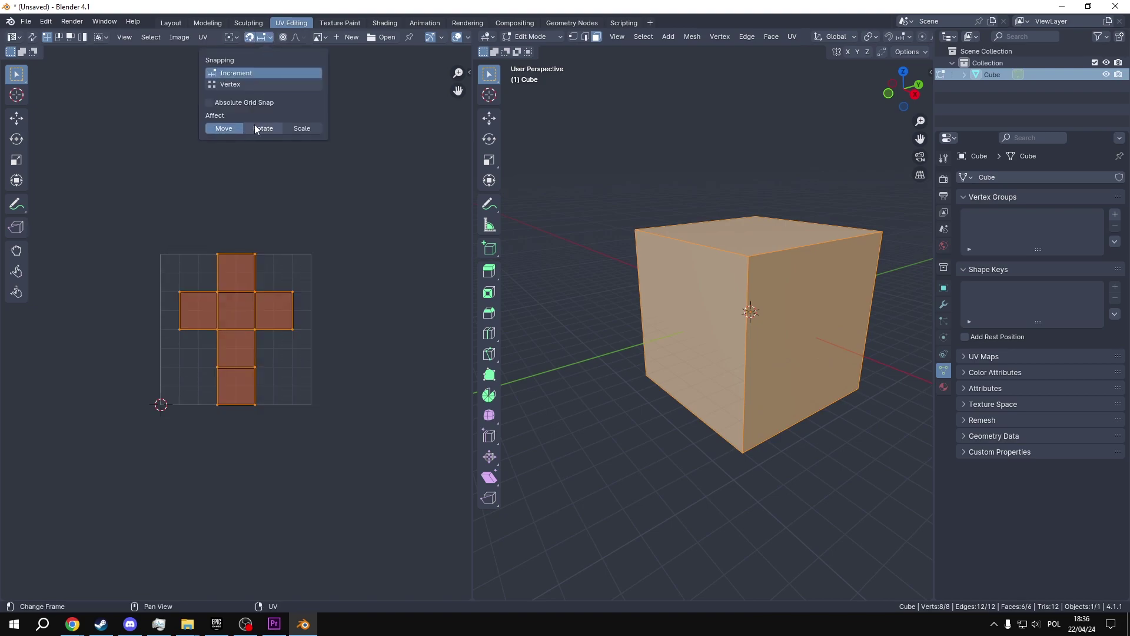
{"action": "left_click", "coordinate": [256, 126]}
{"action": "key", "text": "r"}
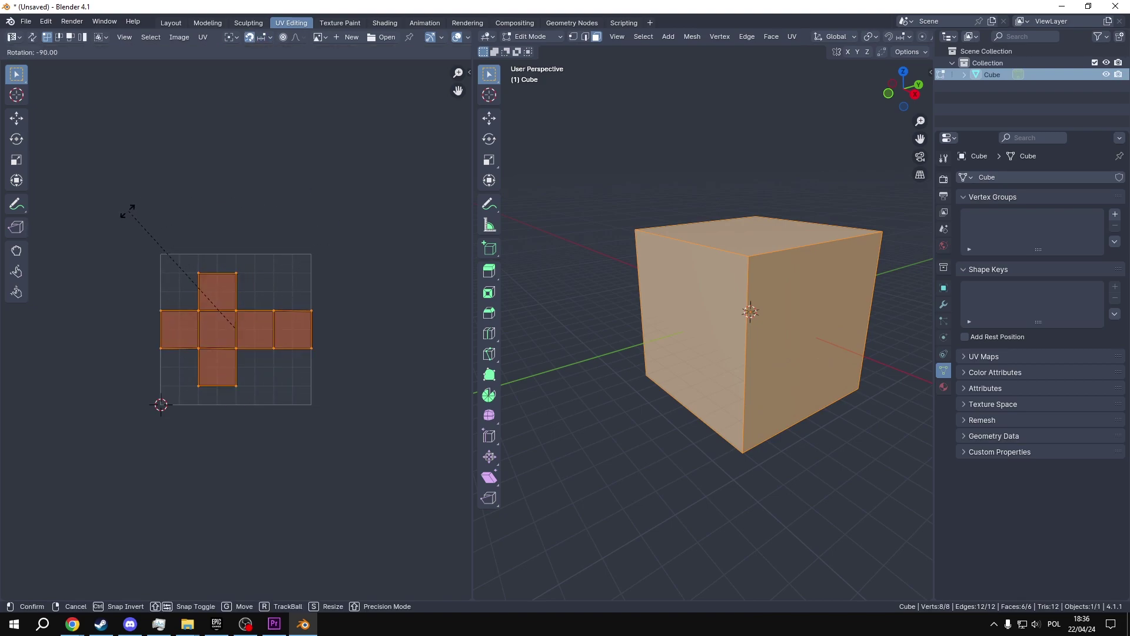
{"action": "left_click", "coordinate": [150, 226]}
{"action": "left_click", "coordinate": [616, 333]}
{"action": "middle_click_drag", "start_coordinate": [616, 333], "coordinate": [593, 321]}
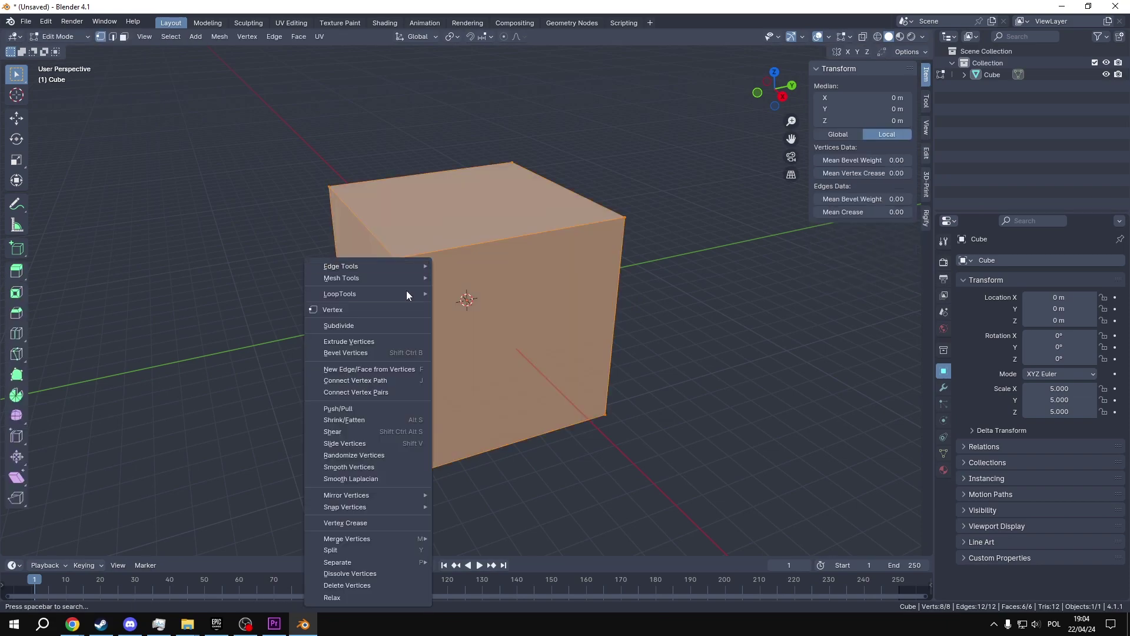
Subdivide the cube and apply To Sphere with a factor of 0.6
{"action": "left_click", "coordinate": [384, 326]}
{"action": "key", "text": "shift+alt+s"}
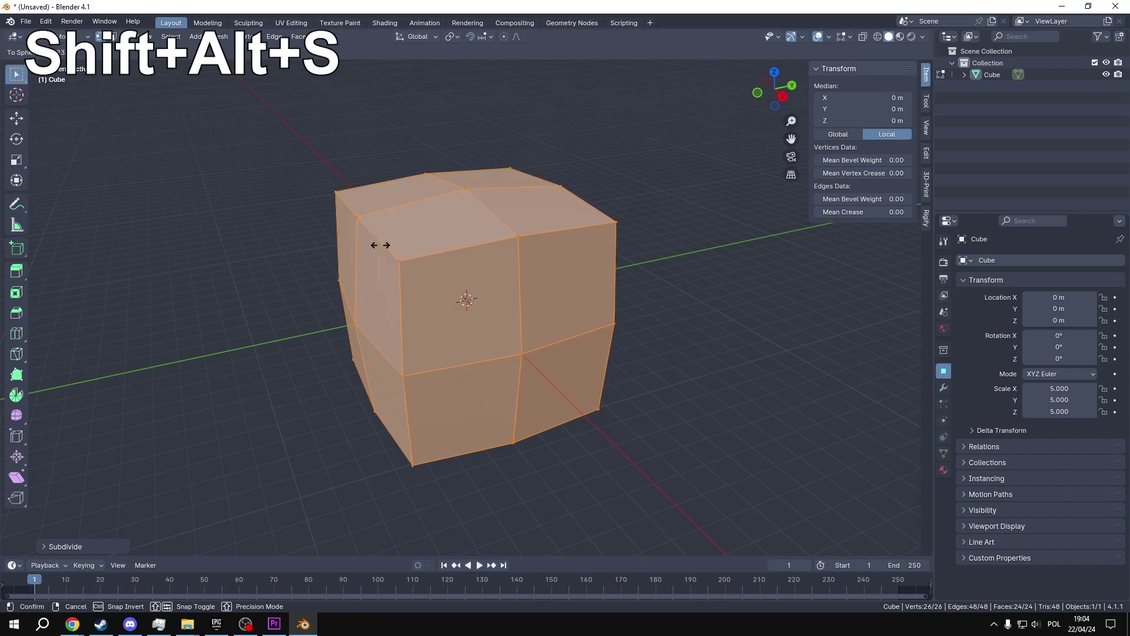
{"action": "left_click", "coordinate": [363, 290]}
{"action": "left_click", "coordinate": [54, 547]}
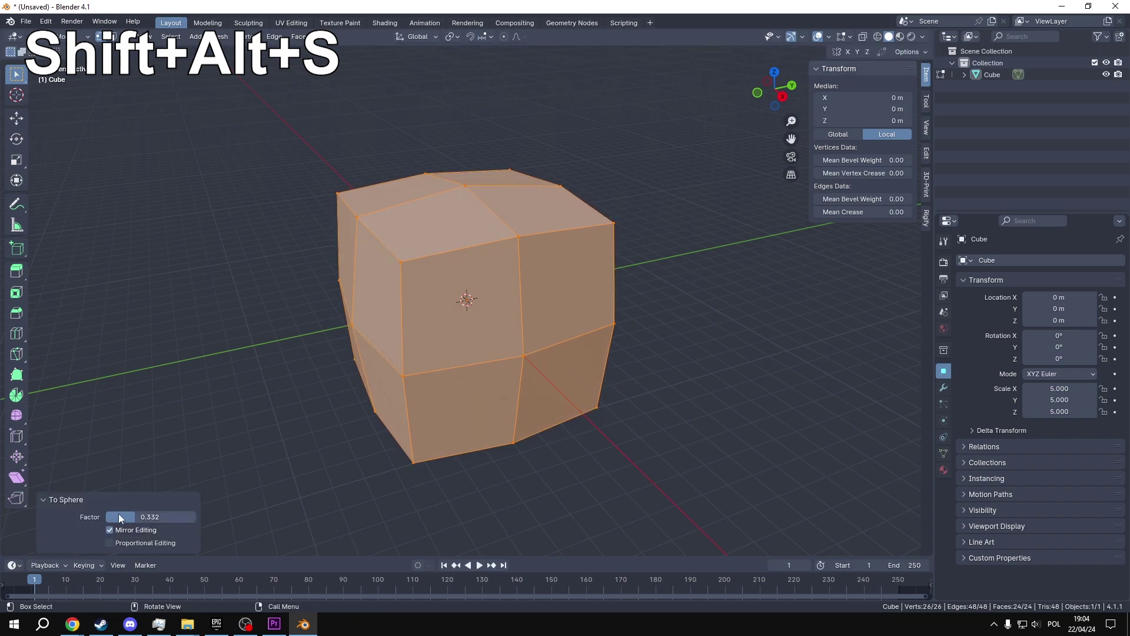
{"action": "left_click", "coordinate": [149, 513]}
{"action": "type", "text": "0.6"}
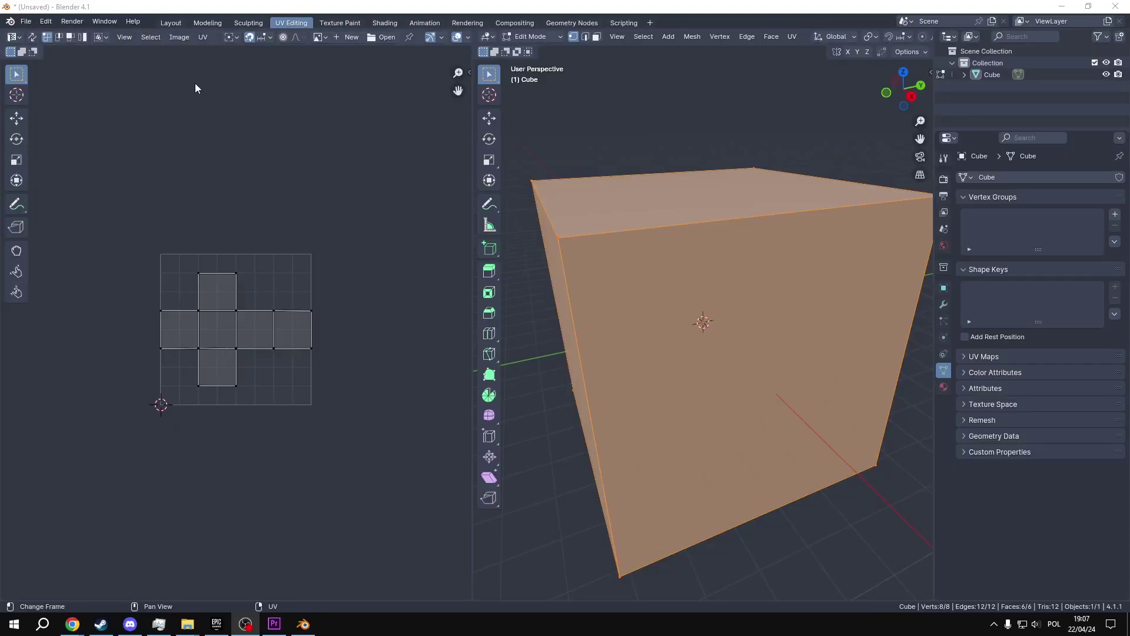
Open the UV operations for the cube's layout
{"action": "left_click", "coordinate": [204, 36]}
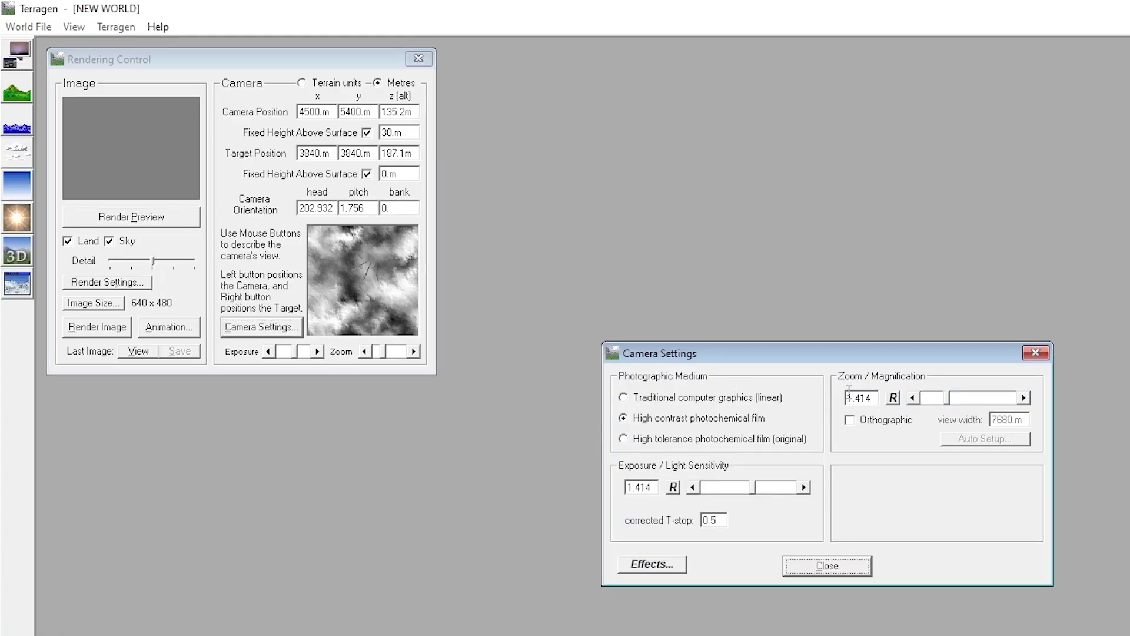
Back in Terragen, lower the zoom magnification in the camera settings and close them
{"action": "left_click", "coordinate": [914, 397]}
{"action": "left_click", "coordinate": [913, 397]}
{"action": "left_click", "coordinate": [818, 567]}
{"action": "left_click", "coordinate": [818, 567]}
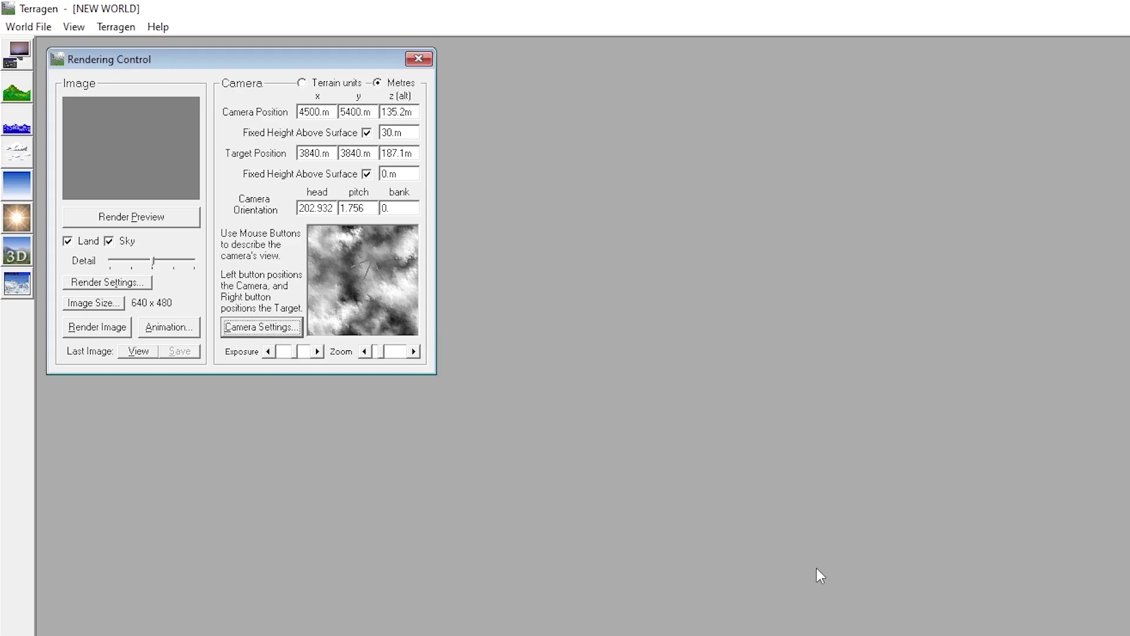
Set the Atmosphere and Cloud Shading accuracy to the highest level in the render settings
{"action": "left_click", "coordinate": [130, 283]}
{"action": "left_click_drag", "start_coordinate": [867, 426], "coordinate": [966, 439]}
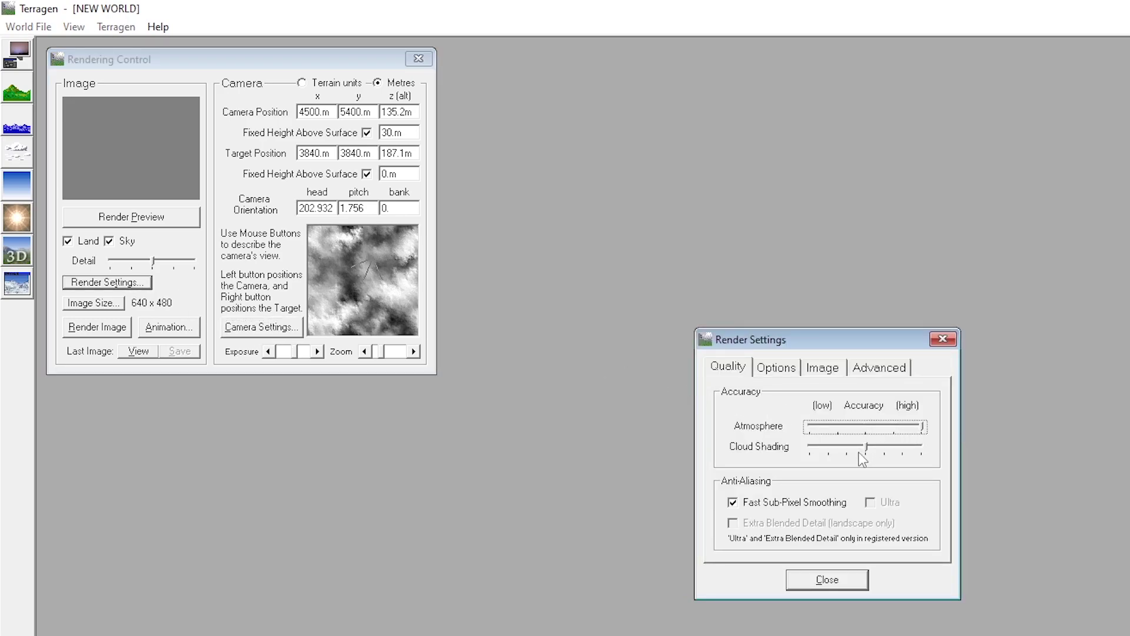
{"action": "left_click_drag", "start_coordinate": [867, 449], "coordinate": [957, 461]}
{"action": "left_click", "coordinate": [786, 368]}
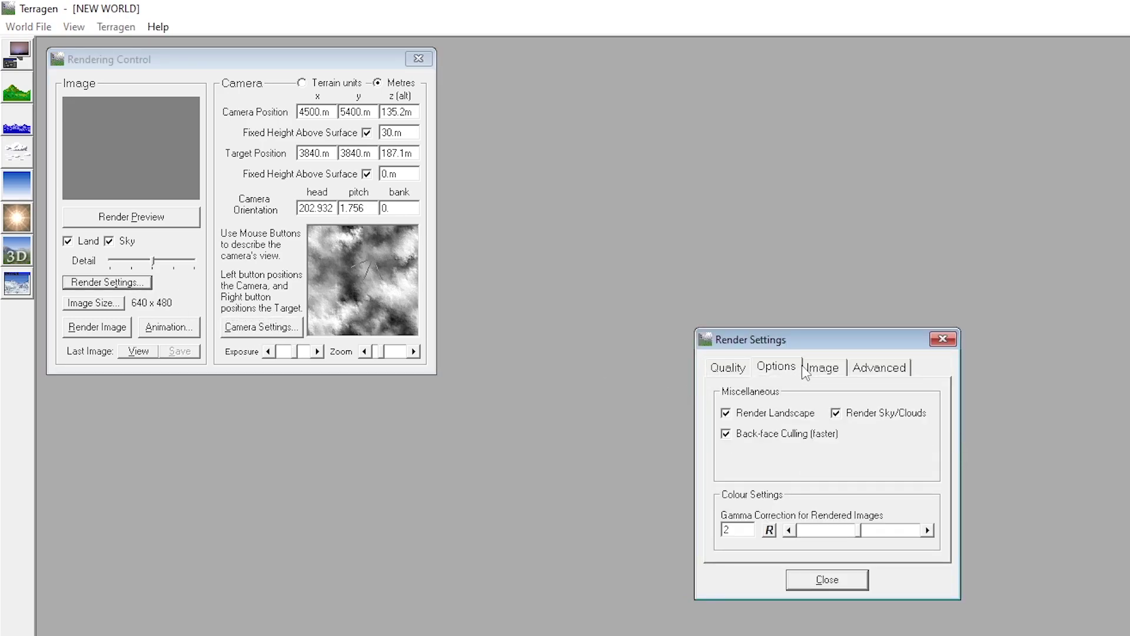
{"action": "left_click", "coordinate": [826, 368]}
{"action": "left_click", "coordinate": [827, 579]}
Check the 2D and 3D options of cloud layer 0 in the cloudscape settings
{"action": "left_click", "coordinate": [17, 152]}
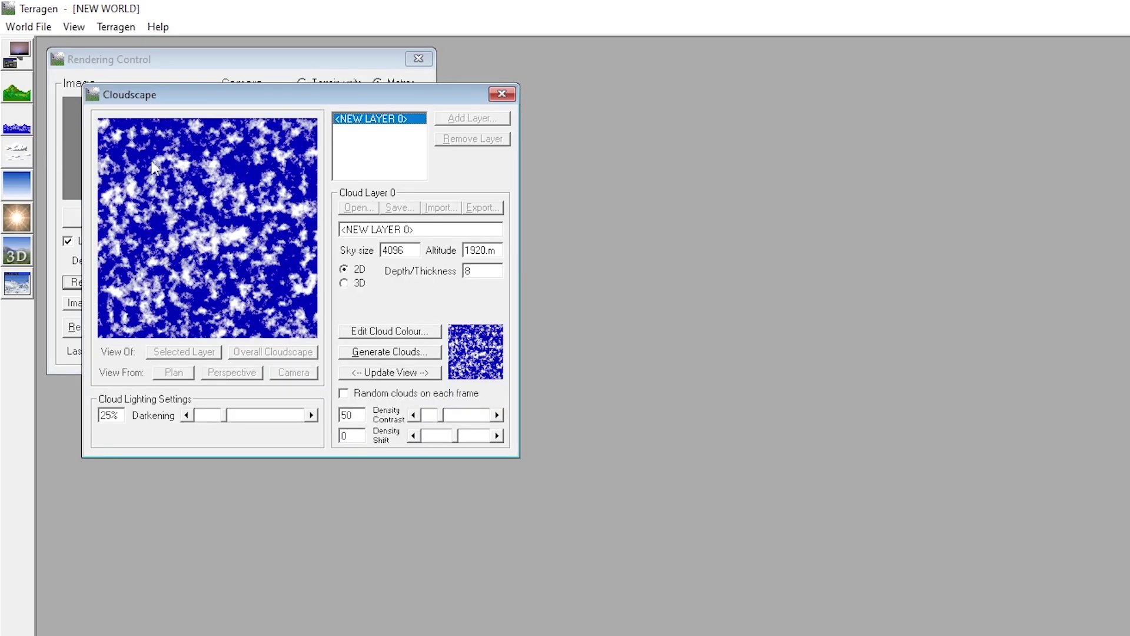
{"action": "left_click", "coordinate": [344, 283]}
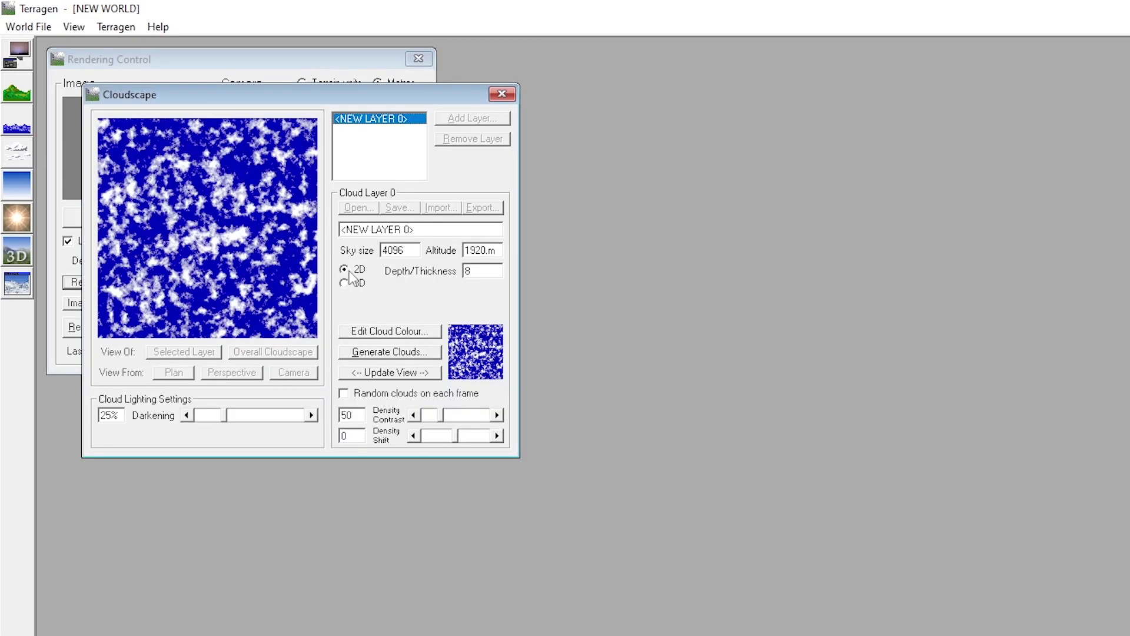
{"action": "left_click", "coordinate": [502, 94]}
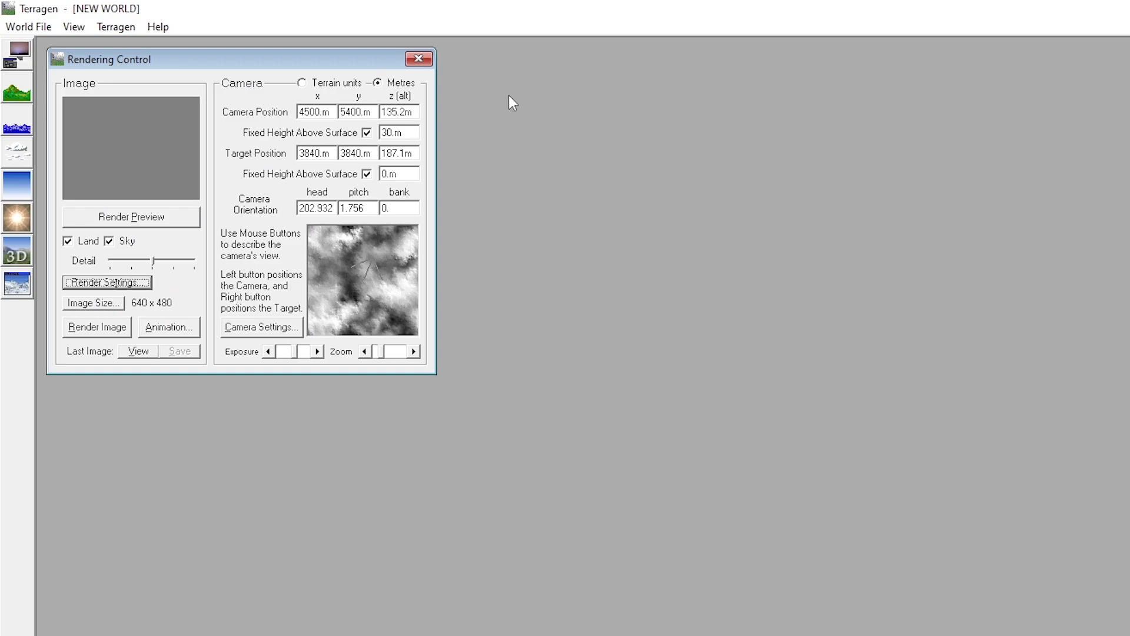
Raise the render detail to its maximum
{"action": "left_click", "coordinate": [164, 265]}
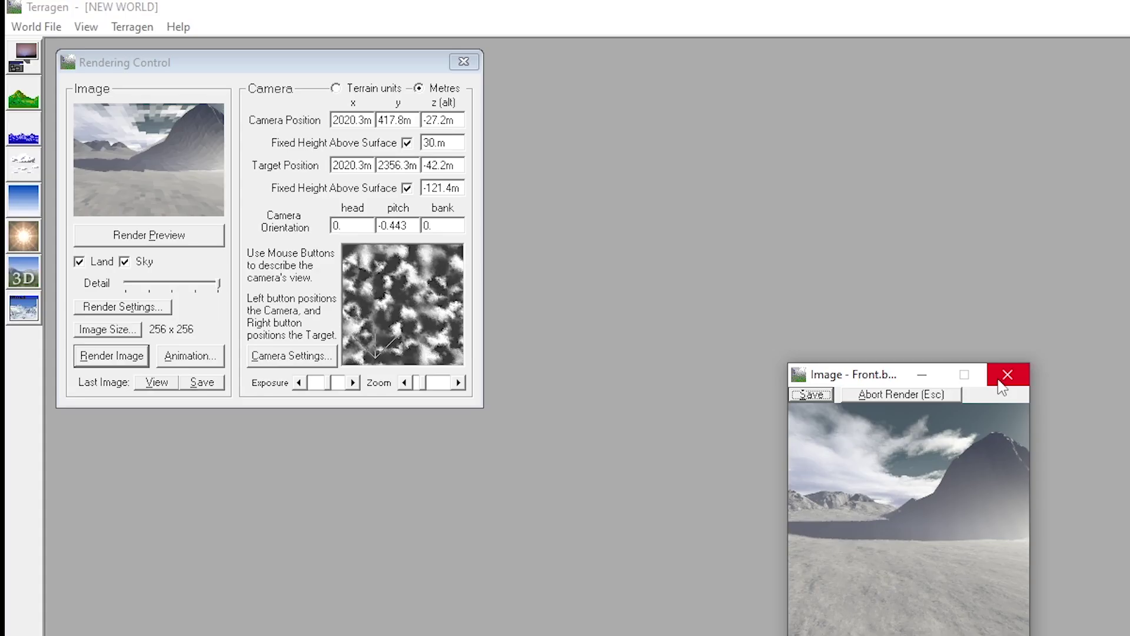
Close the rendered front view, set the camera pitch to 0 and render the image again
{"action": "left_click", "coordinate": [1007, 373]}
{"action": "double_click", "coordinate": [415, 226]}
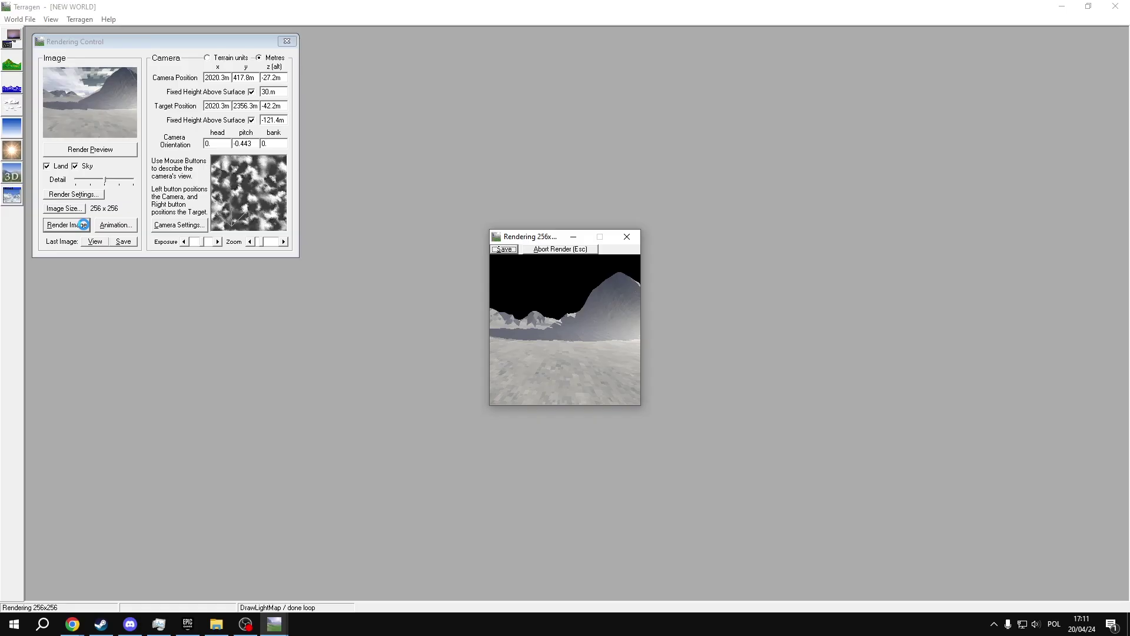
{"action": "key", "text": "Return"}
{"action": "left_click", "coordinate": [68, 225]}
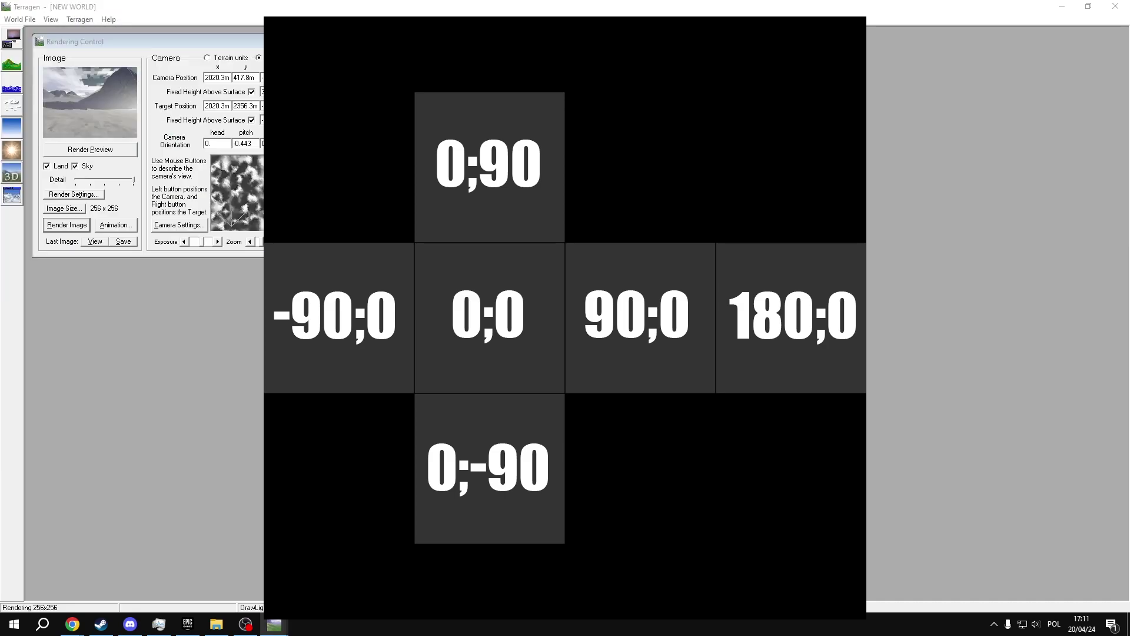
{"action": "double_click", "coordinate": [252, 143]}
{"action": "type", "text": "0"}
{"action": "key", "text": "Return"}
{"action": "left_click", "coordinate": [77, 228]}
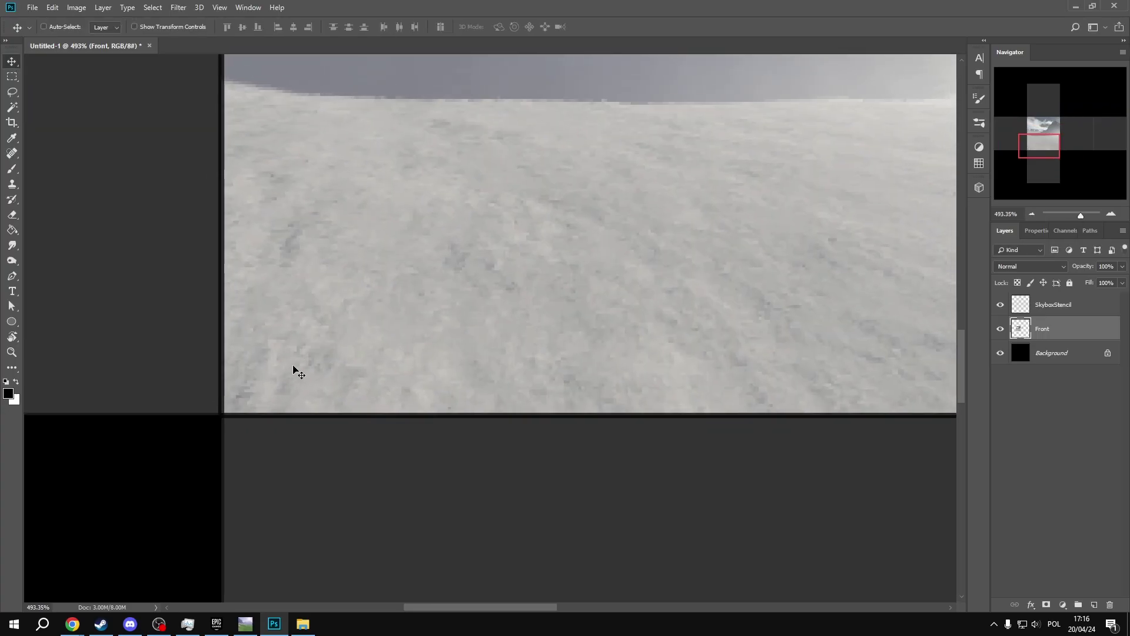
In Photoshop, place the Left, Right and Back renders in their cells of the skybox stencil around the Front image
{"action": "left_click_drag", "start_coordinate": [489, 329], "coordinate": [121, 260]}
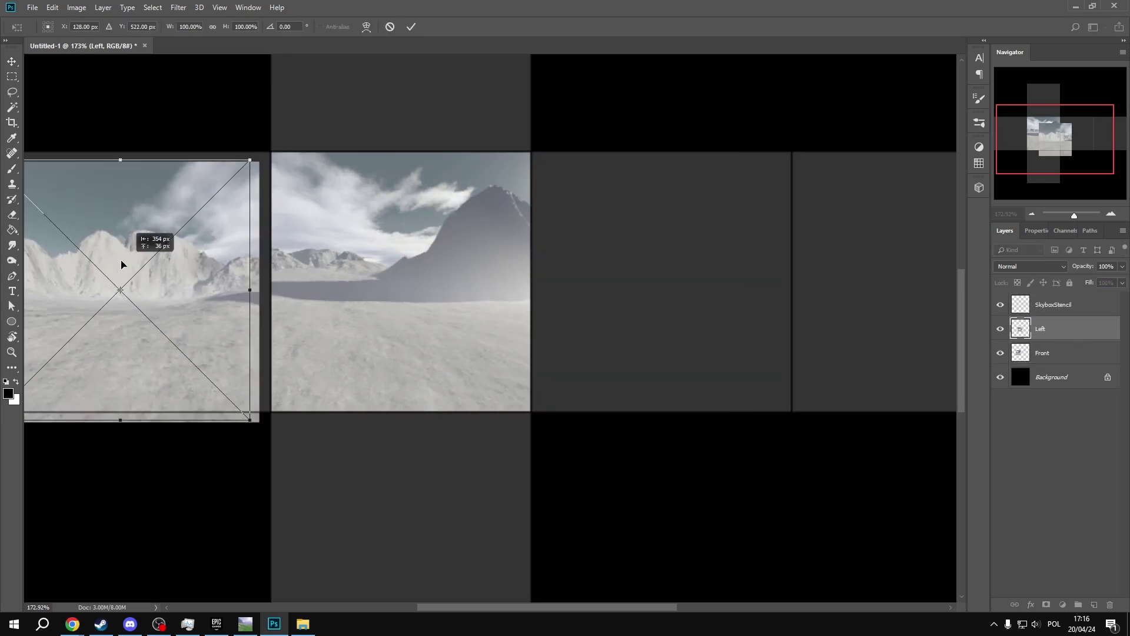
{"action": "key", "text": "Return"}
{"action": "left_click_drag", "start_coordinate": [521, 290], "coordinate": [694, 252]}
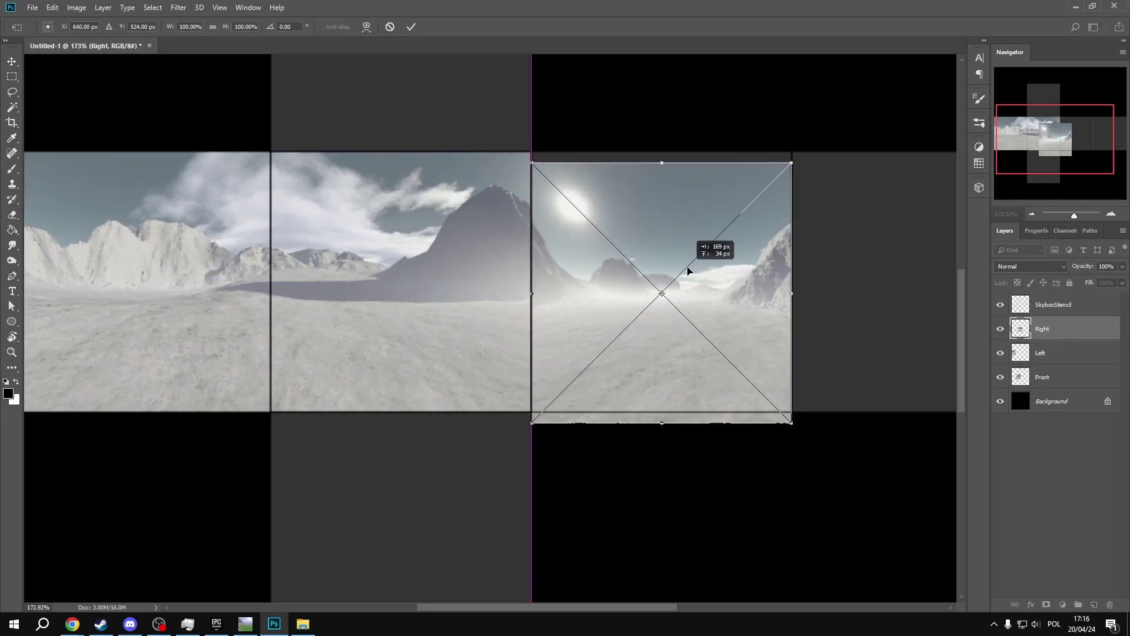
{"action": "key", "text": "Return"}
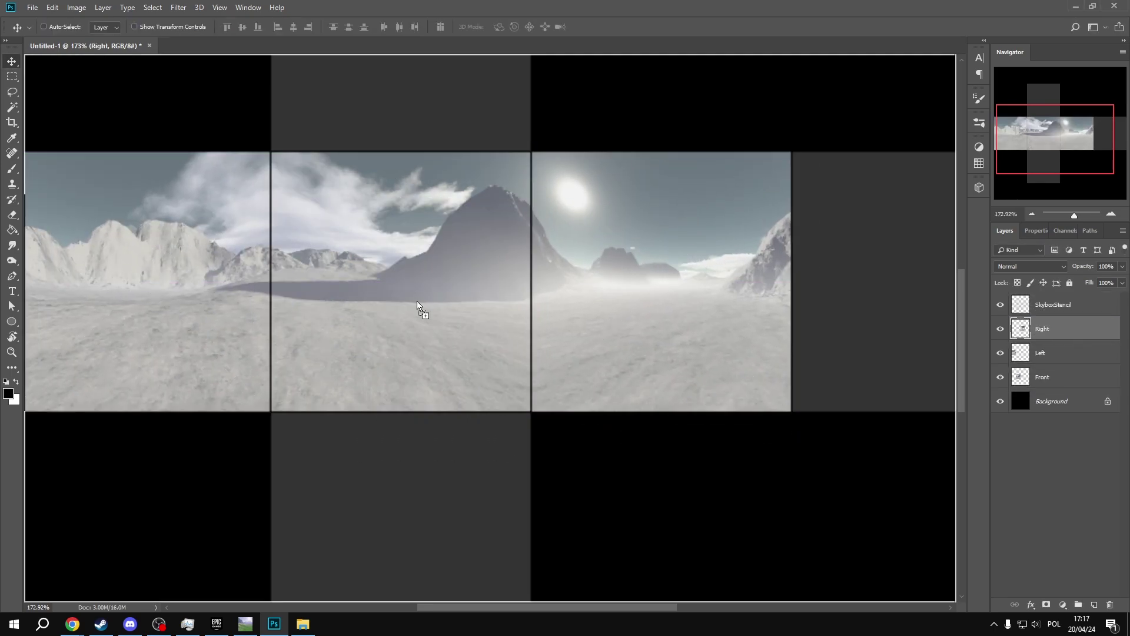
{"action": "left_click_drag", "start_coordinate": [458, 328], "coordinate": [783, 354]}
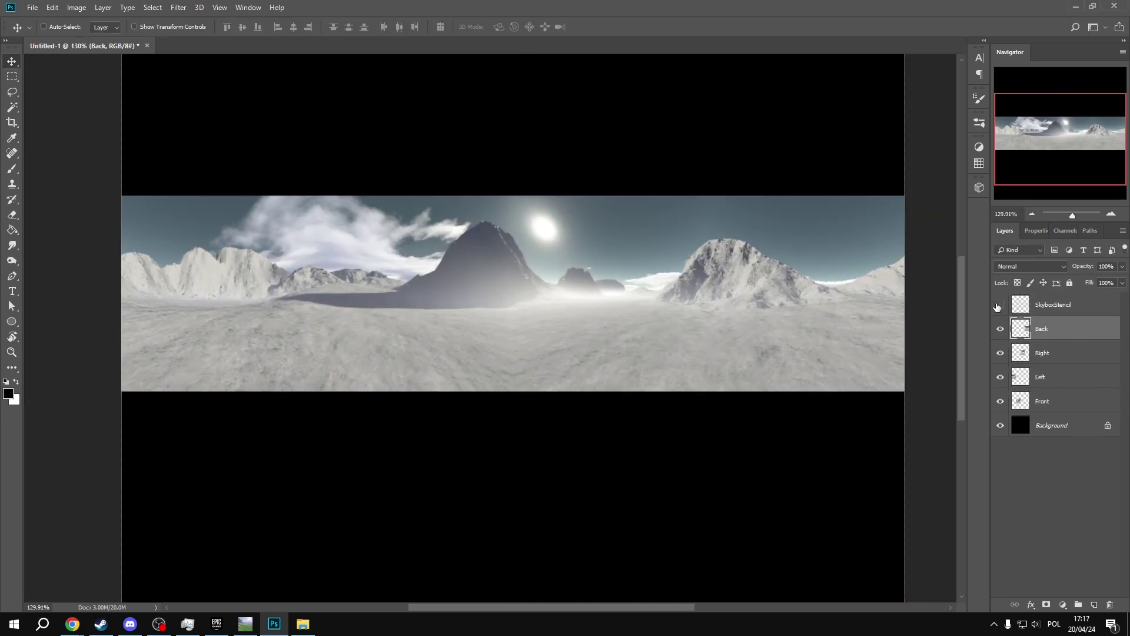
Flip the merged Back layer panorama strip horizontally and show the SkyboxStencil layer again
{"action": "key", "text": "ctrl+t"}
{"action": "right_click", "coordinate": [666, 295]}
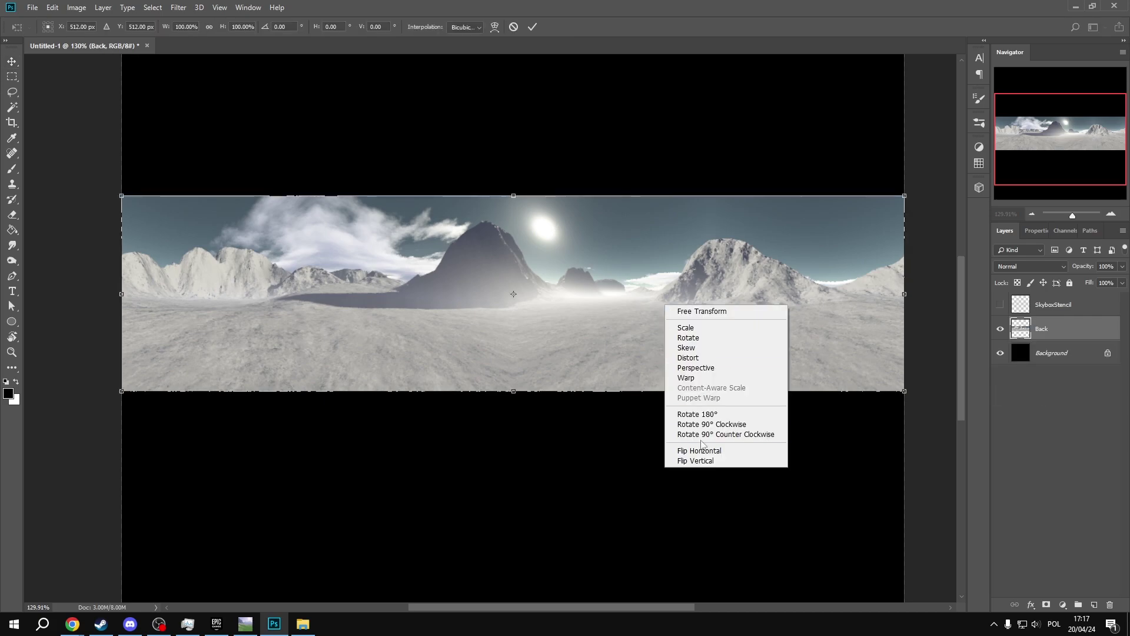
{"action": "left_click", "coordinate": [691, 449]}
{"action": "key", "text": "Return"}
{"action": "left_click", "coordinate": [1001, 304]}
Place the Top render in the stencil cell above the panorama strip and turn it by 180°
{"action": "left_click_drag", "start_coordinate": [529, 378], "coordinate": [432, 145]}
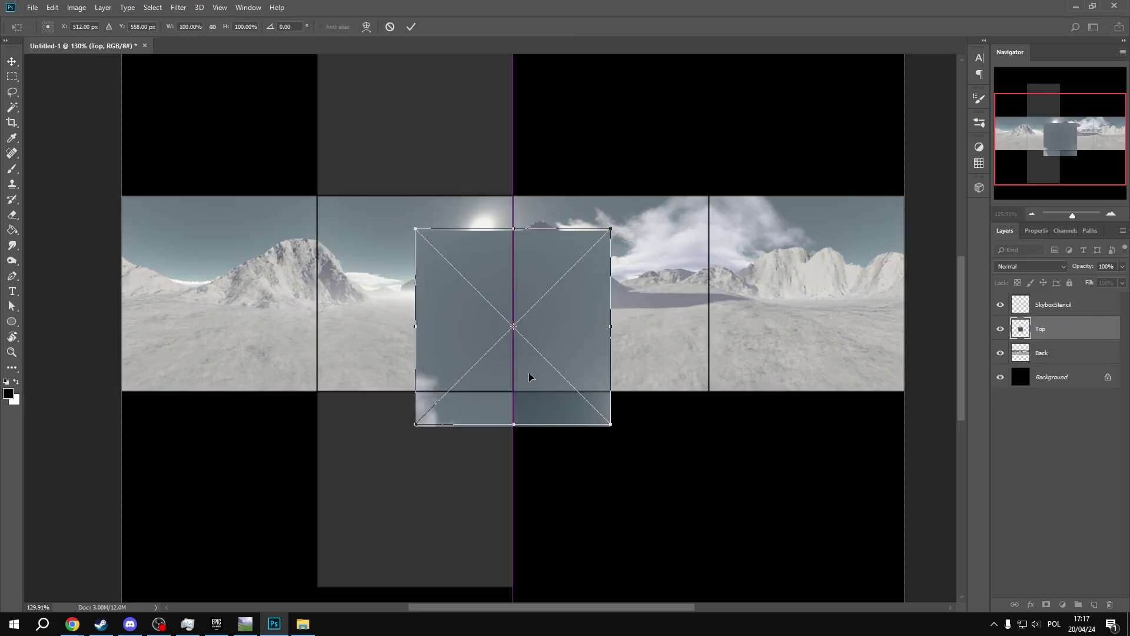
{"action": "scroll", "coordinate": [432, 145], "scroll_direction": "up", "scroll_amount": 3}
{"action": "left_click_drag", "start_coordinate": [525, 302], "coordinate": [565, 71], "text": "shift"}
{"action": "left_click_drag", "start_coordinate": [581, 259], "coordinate": [574, 347], "text": "shift"}
{"action": "scroll", "coordinate": [752, 369], "scroll_direction": "down", "scroll_amount": 10}
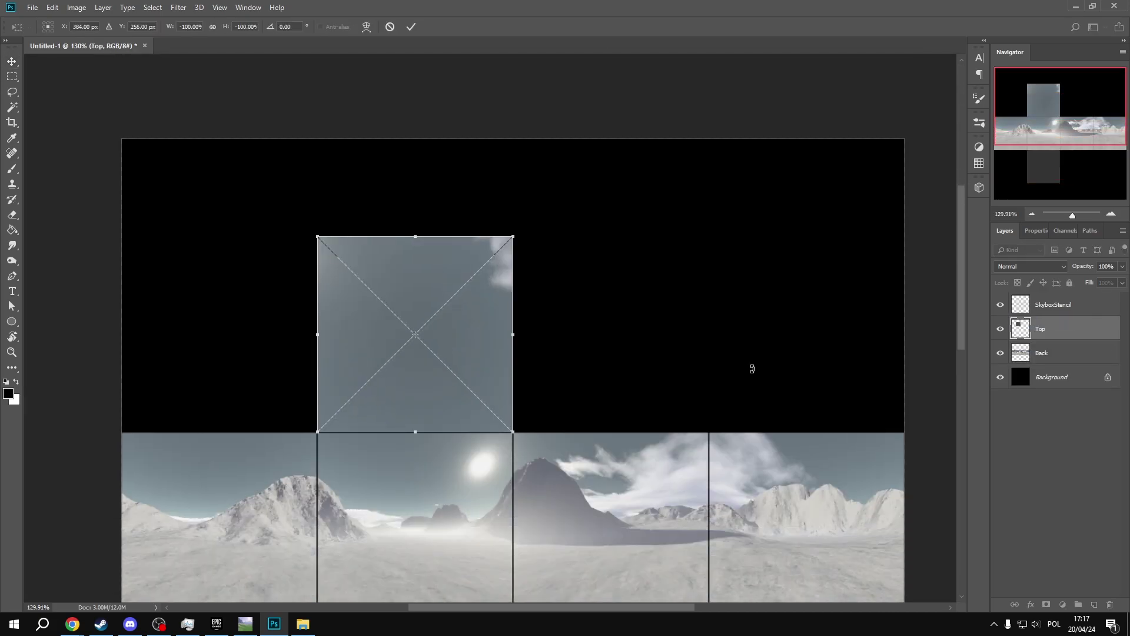
{"action": "key", "text": "Return"}
Place the Bottom render in the stencil cell below the panorama strip
{"action": "scroll", "coordinate": [512, 312], "scroll_direction": "down", "scroll_amount": 2}
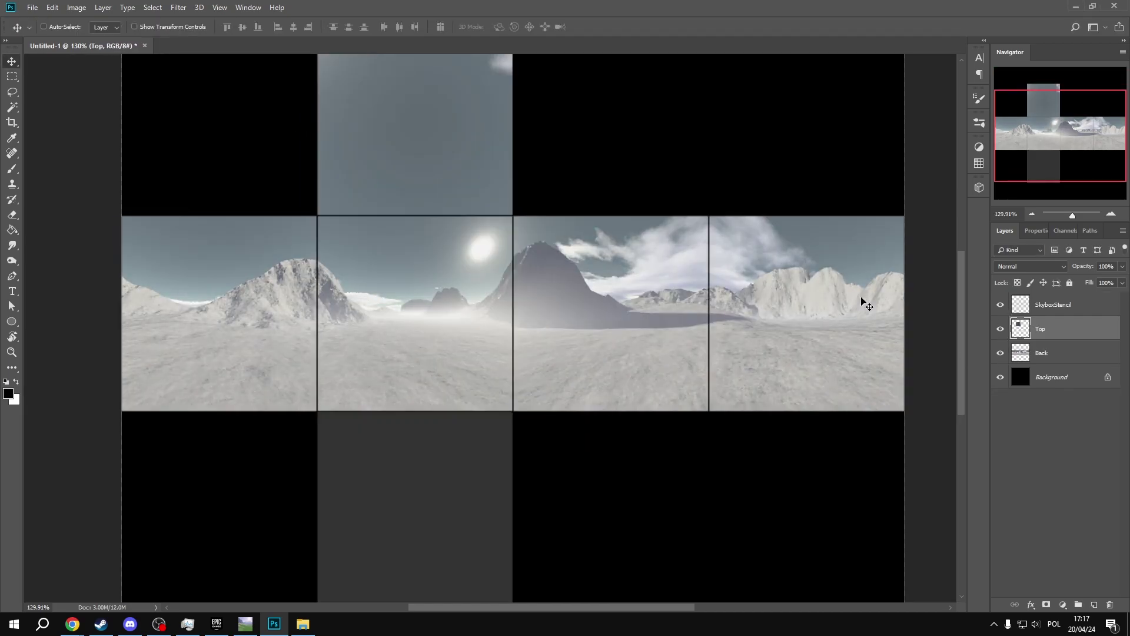
{"action": "left_click_drag", "start_coordinate": [491, 325], "coordinate": [454, 462]}
{"action": "key", "text": "Return"}
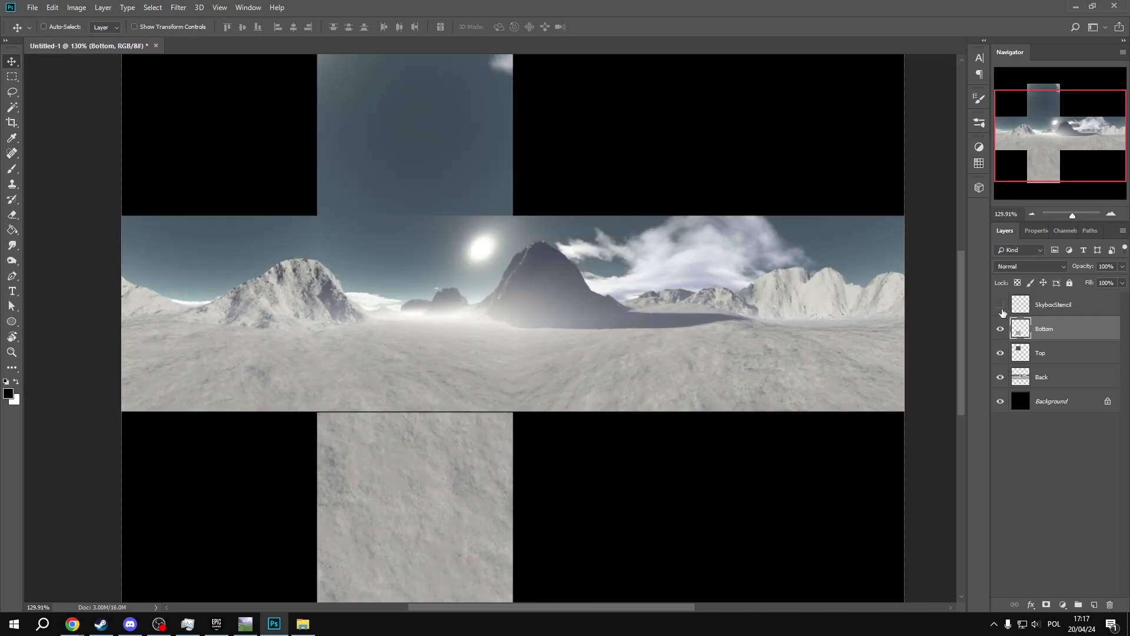
Try rotating the Bottom layer by -90° to match its edge with the panorama strip
{"action": "scroll", "coordinate": [304, 193], "scroll_direction": "up", "scroll_amount": 3, "text": "alt"}
{"action": "key", "text": "ctrl+t"}
{"action": "left_click_drag", "start_coordinate": [303, 193], "coordinate": [624, 318], "text": "shift"}
{"action": "key", "text": "Return"}
{"action": "scroll", "coordinate": [447, 283], "scroll_direction": "up", "scroll_amount": 9, "text": "alt"}
{"action": "scroll", "coordinate": [446, 170], "scroll_direction": "down", "scroll_amount": 5, "text": "alt"}
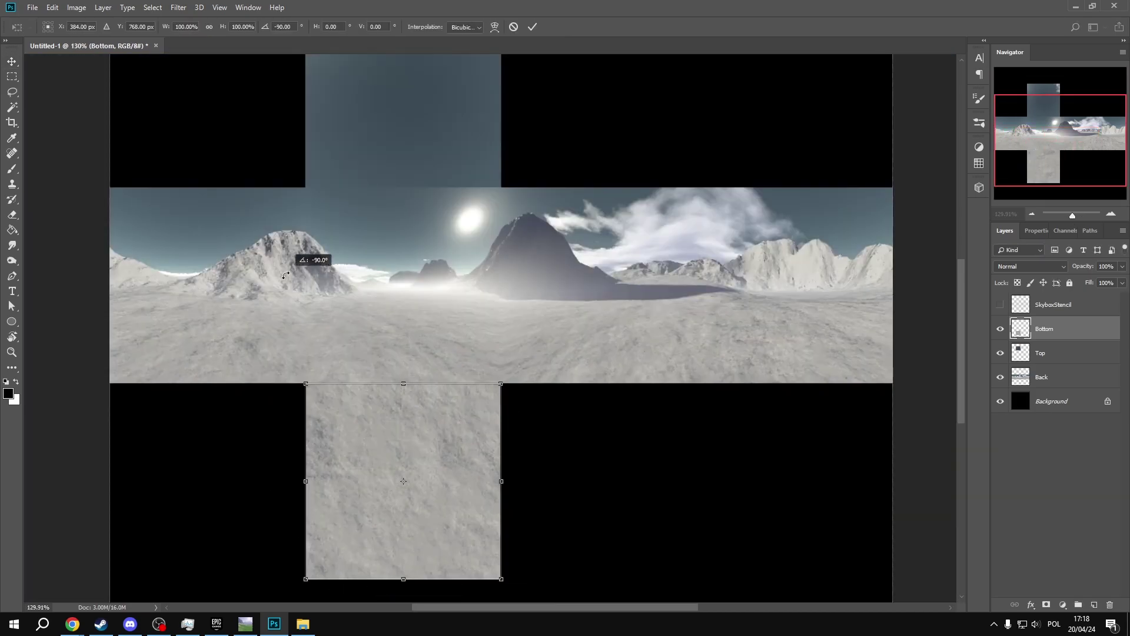
{"action": "scroll", "coordinate": [420, 318], "scroll_direction": "up", "scroll_amount": 8, "text": "alt"}
{"action": "scroll", "coordinate": [420, 318], "scroll_direction": "down", "scroll_amount": 10, "text": "alt"}
{"action": "scroll", "coordinate": [432, 267], "scroll_direction": "up", "scroll_amount": 4, "text": "alt"}
{"action": "left_click", "coordinate": [500, 325], "text": "ctrl"}
{"action": "key", "text": "ctrl+t"}
{"action": "left_click_drag", "start_coordinate": [580, 289], "coordinate": [471, 88], "text": "shift"}
{"action": "key", "text": "Return"}
Position the Bottom image unrotated in the lower cell, flush beneath the panorama strip
{"action": "scroll", "coordinate": [569, 404], "scroll_direction": "down", "scroll_amount": 4}
{"action": "left_click", "coordinate": [527, 455], "text": "ctrl"}
{"action": "key", "text": "ctrl+t"}
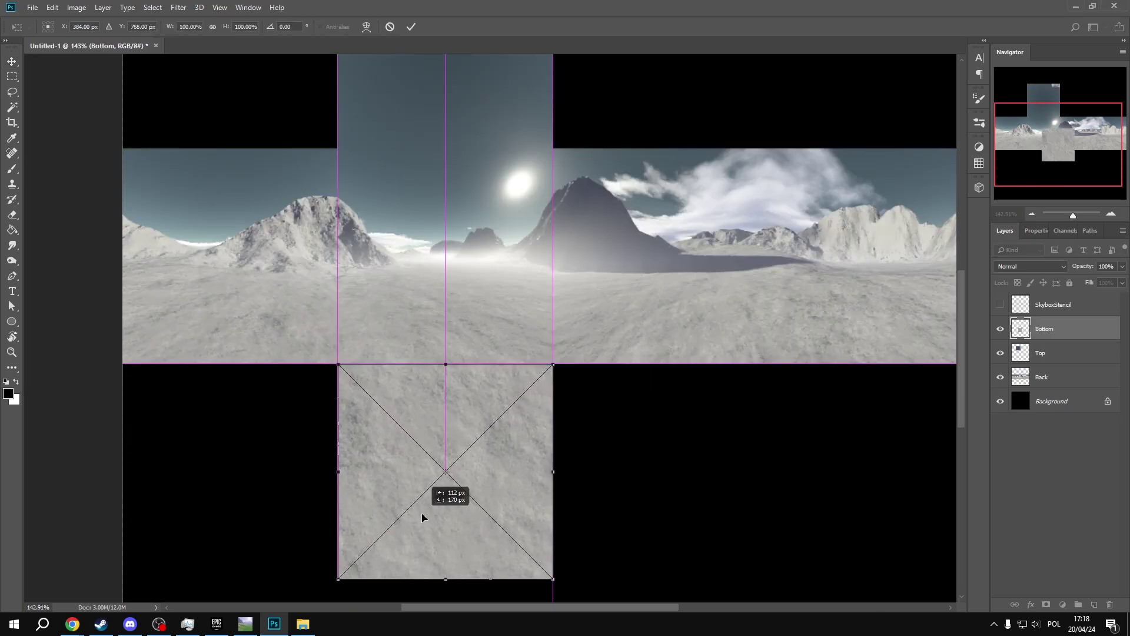
{"action": "key", "text": "Return"}
{"action": "scroll", "coordinate": [527, 455], "scroll_direction": "down", "scroll_amount": 5}
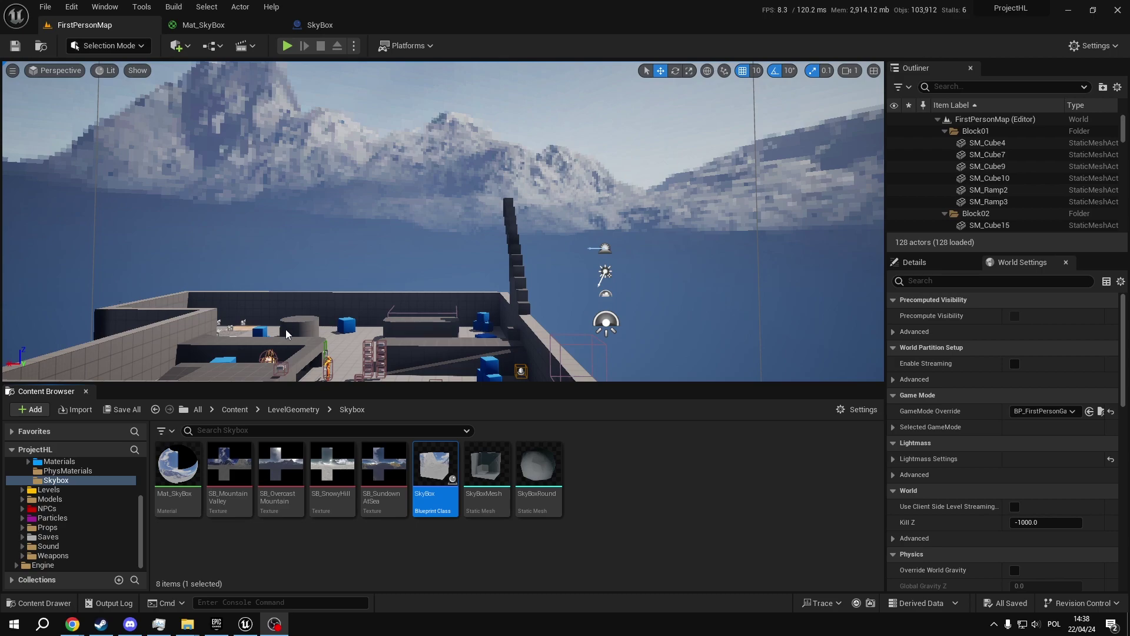
In Unreal Editor, look through the Skybox folder's textures, meshes, material and blueprint class
{"action": "left_click", "coordinate": [285, 462]}
{"action": "left_click", "coordinate": [482, 502]}
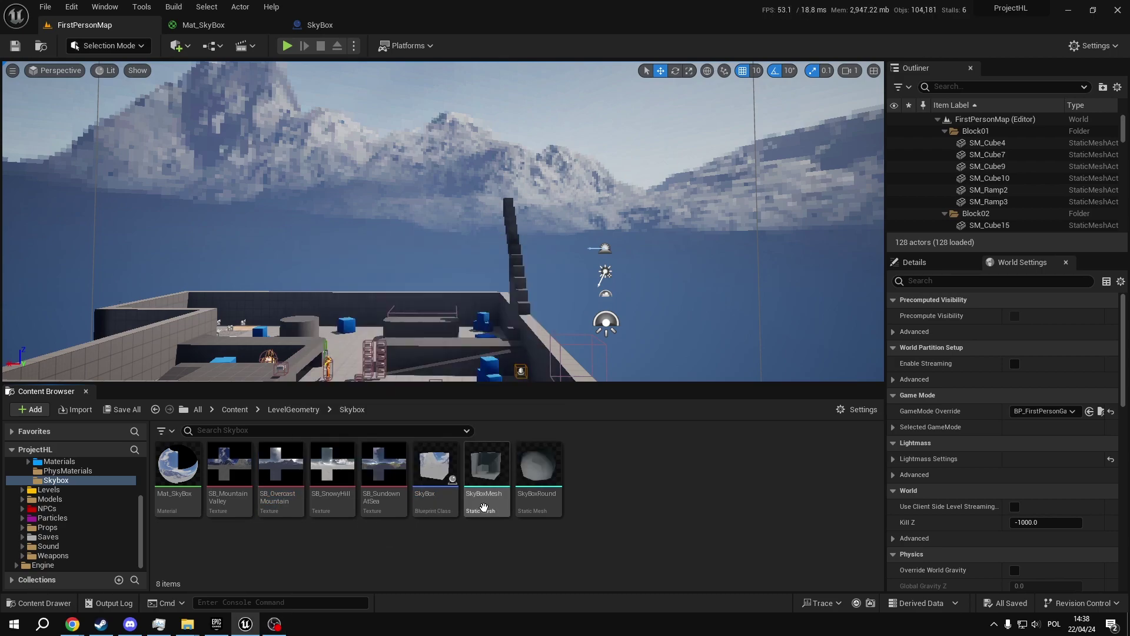
{"action": "left_click", "coordinate": [537, 505]}
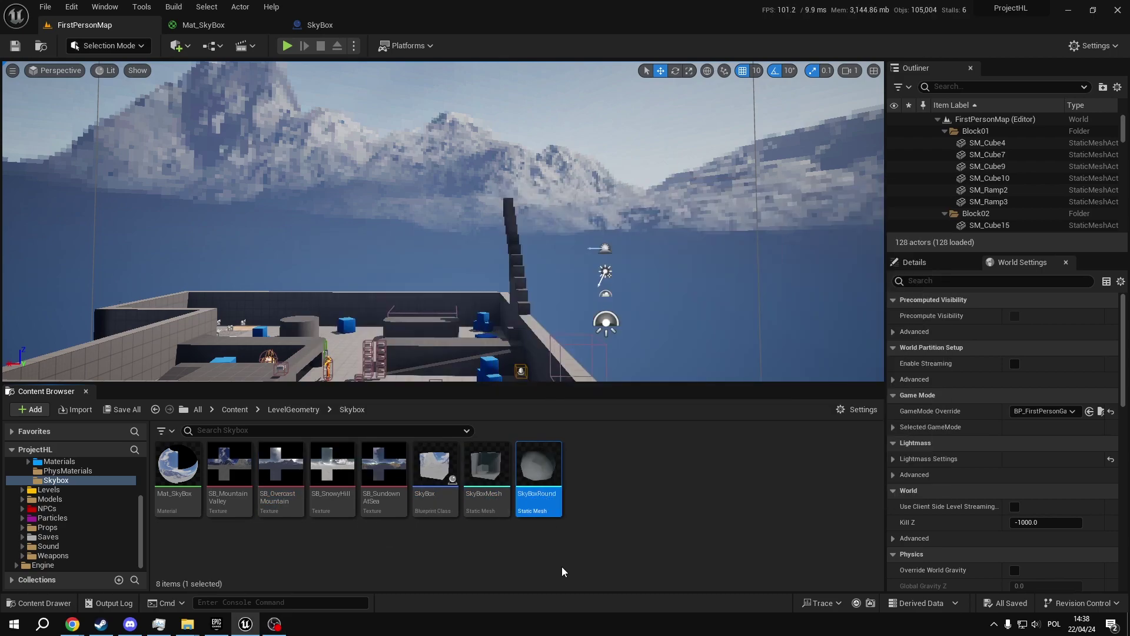
{"action": "right_click_drag", "start_coordinate": [563, 329], "coordinate": [604, 274]}
{"action": "right_click_drag", "start_coordinate": [553, 236], "coordinate": [553, 307]}
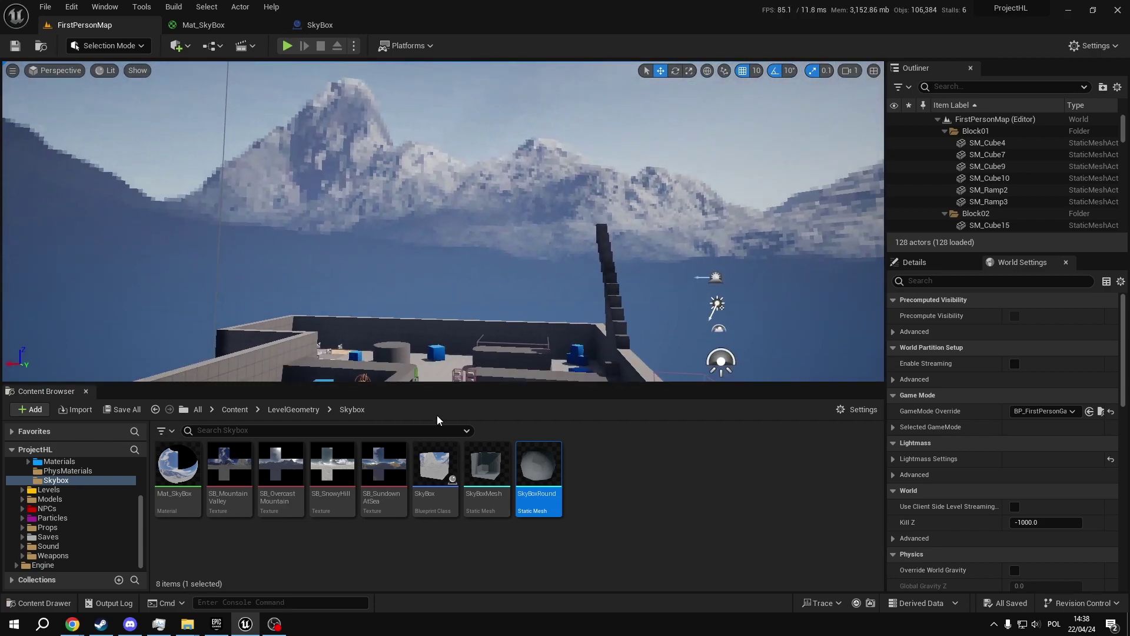
{"action": "left_click", "coordinate": [193, 490]}
{"action": "left_click", "coordinate": [434, 471]}
{"action": "left_click", "coordinate": [303, 527]}
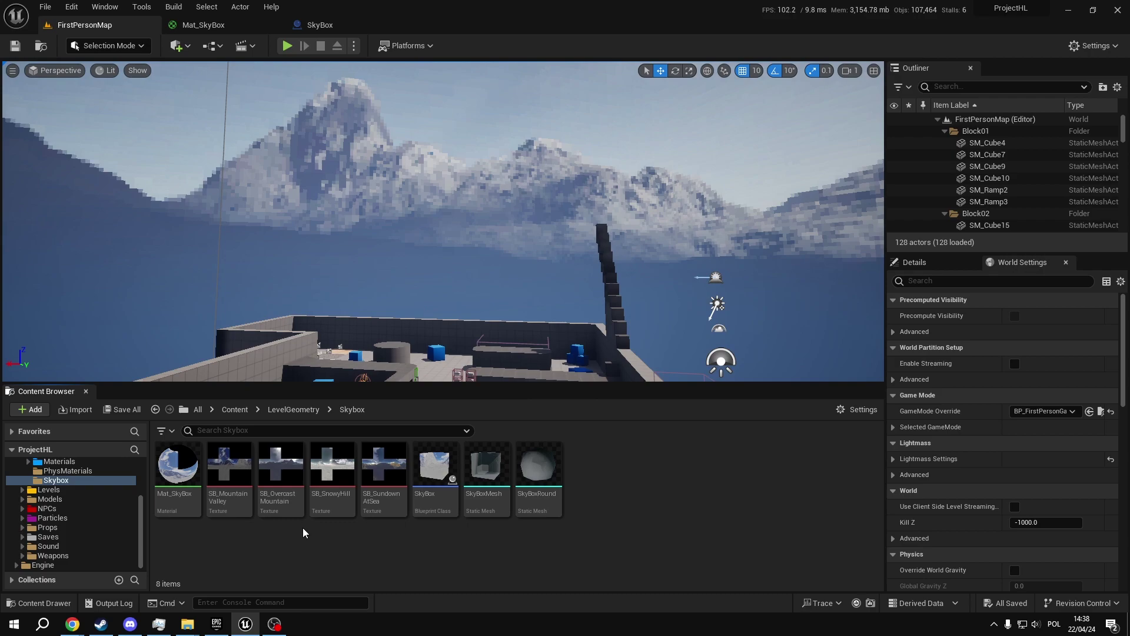
{"action": "right_click", "coordinate": [286, 504]}
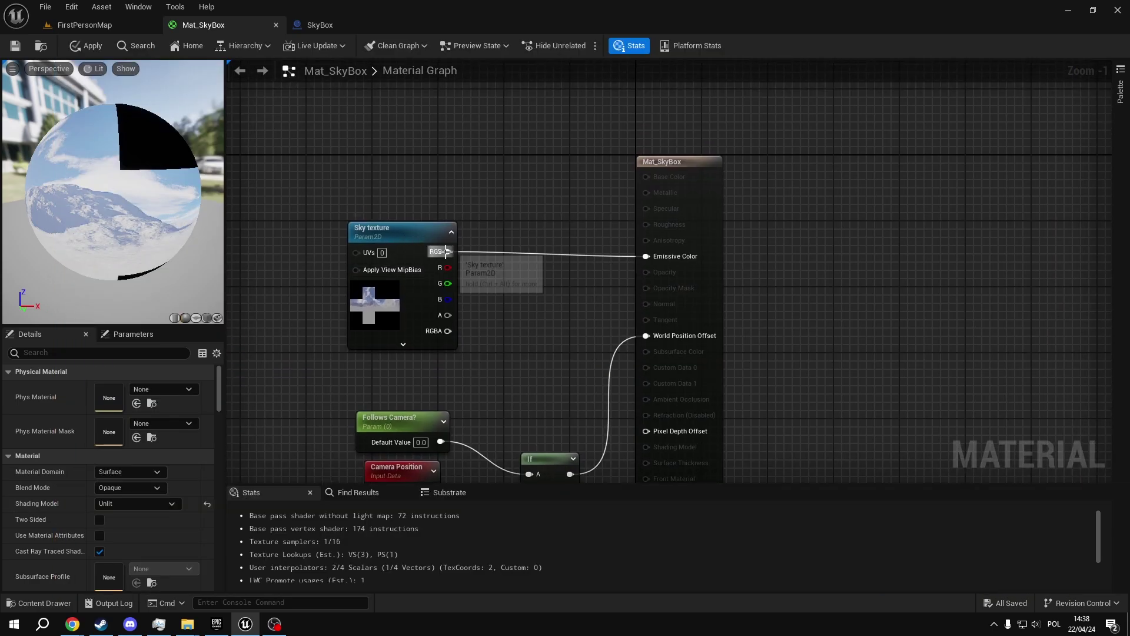
Examine the Mat_SkyBox material graph, from the Sky texture's link to Emissive Color down to the Follows Camera? nodes
{"action": "left_click_drag", "start_coordinate": [428, 239], "coordinate": [421, 238]}
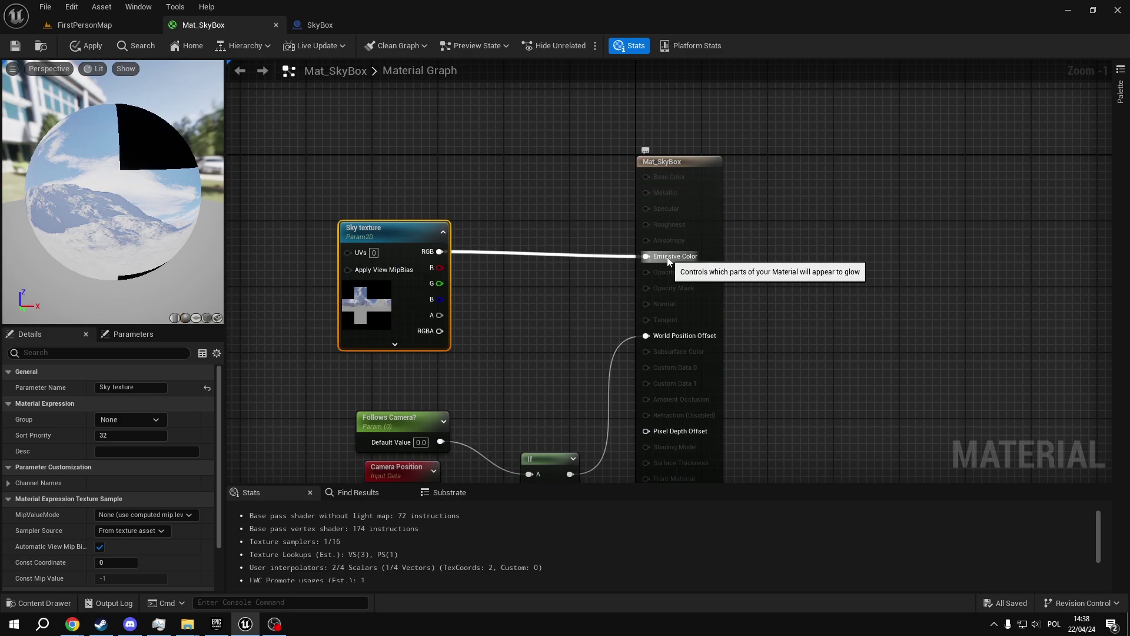
{"action": "left_click", "coordinate": [574, 300]}
{"action": "right_click_drag", "start_coordinate": [574, 299], "coordinate": [646, 320]}
{"action": "left_click_drag", "start_coordinate": [415, 272], "coordinate": [551, 382]}
{"action": "left_click", "coordinate": [577, 378]}
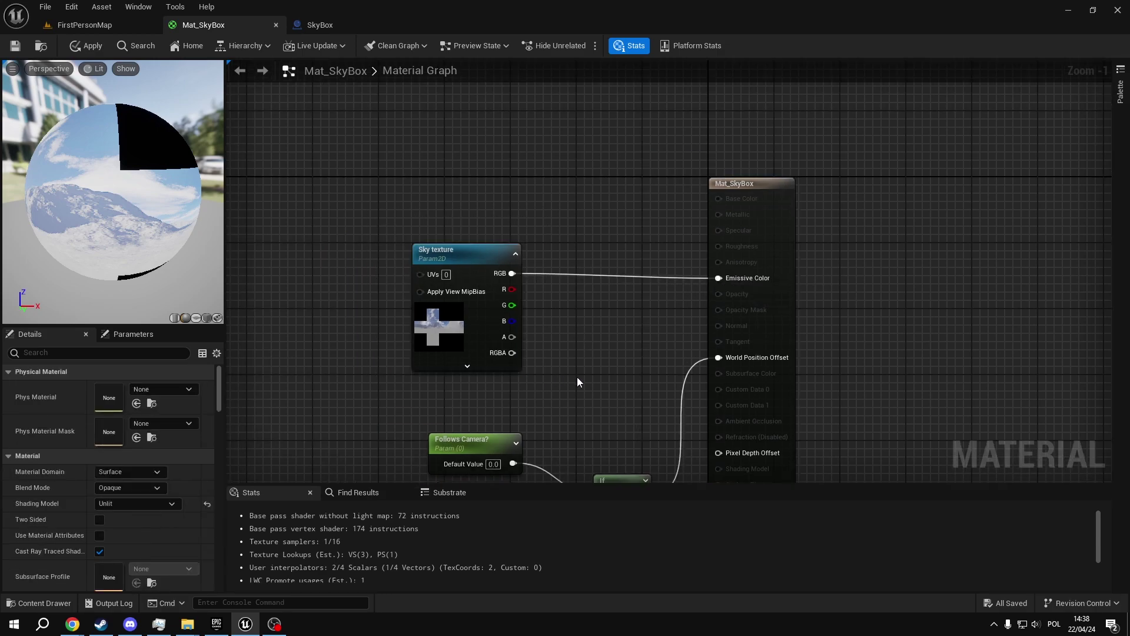
{"action": "right_click_drag", "start_coordinate": [606, 382], "coordinate": [557, 249]}
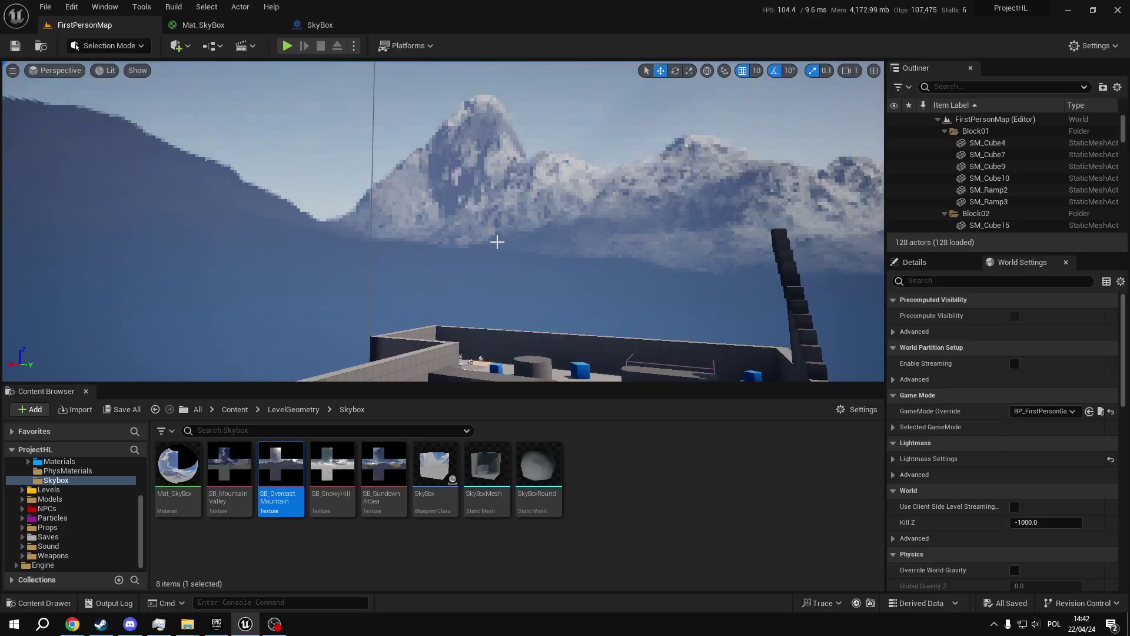
Select the SkyBoxMesh actor in the level, set its scale to 1 on all axes and look around it
{"action": "left_click", "coordinate": [496, 242]}
{"action": "left_click", "coordinate": [915, 262]}
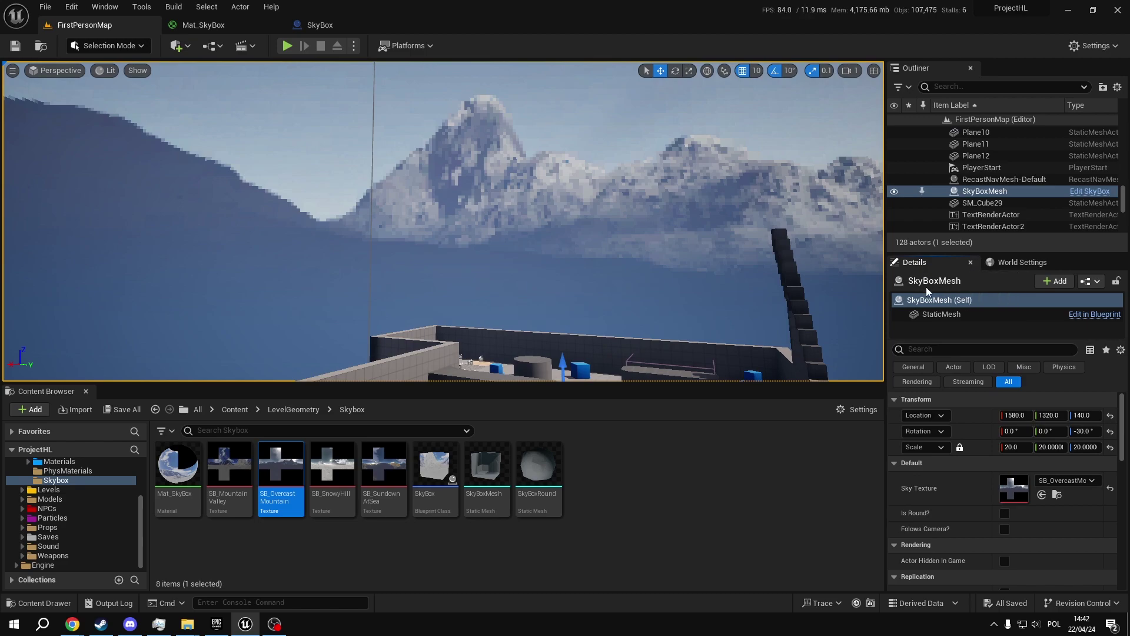
{"action": "left_click", "coordinate": [1014, 447]}
{"action": "type", "text": "1"}
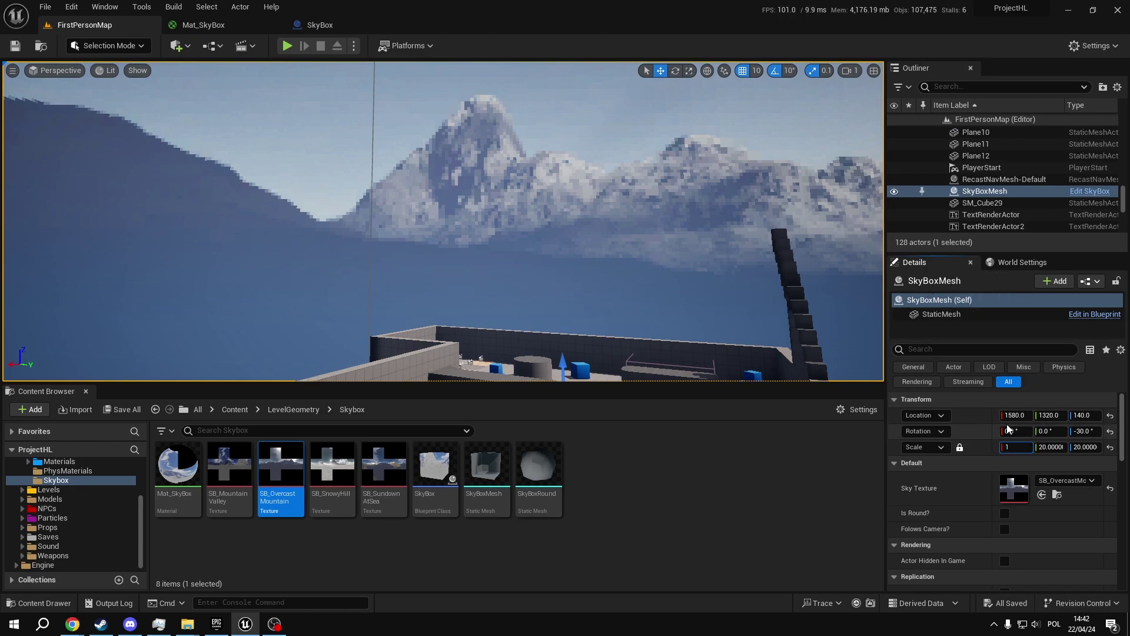
{"action": "key", "text": "Return"}
{"action": "right_click_drag", "start_coordinate": [775, 351], "coordinate": [940, 351]}
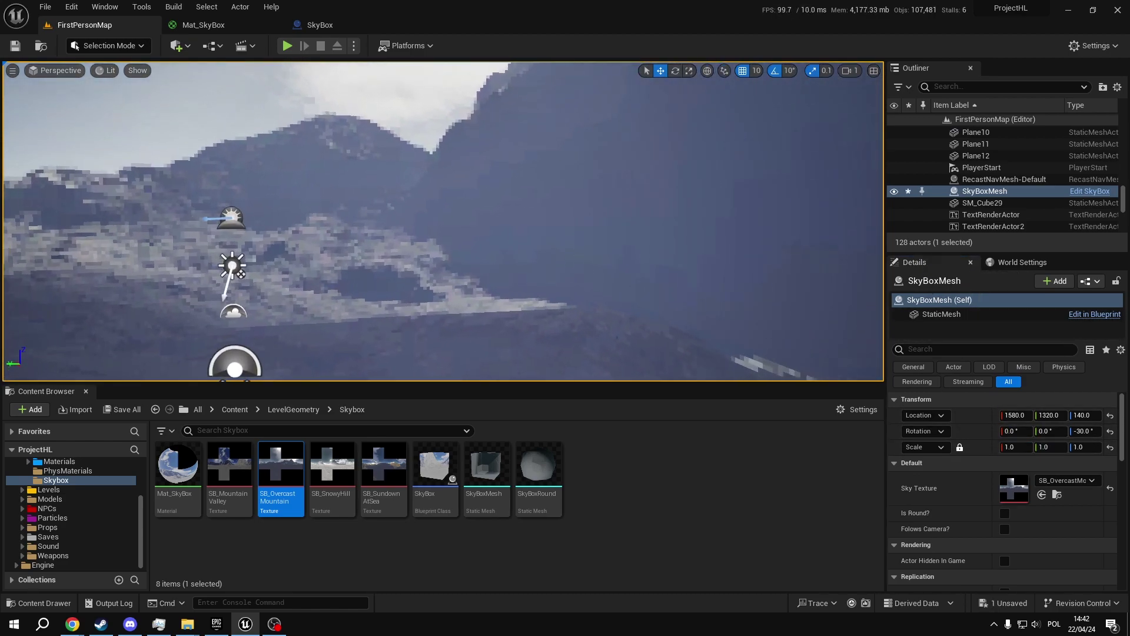
{"action": "right_click_drag", "start_coordinate": [412, 348], "coordinate": [212, 348]}
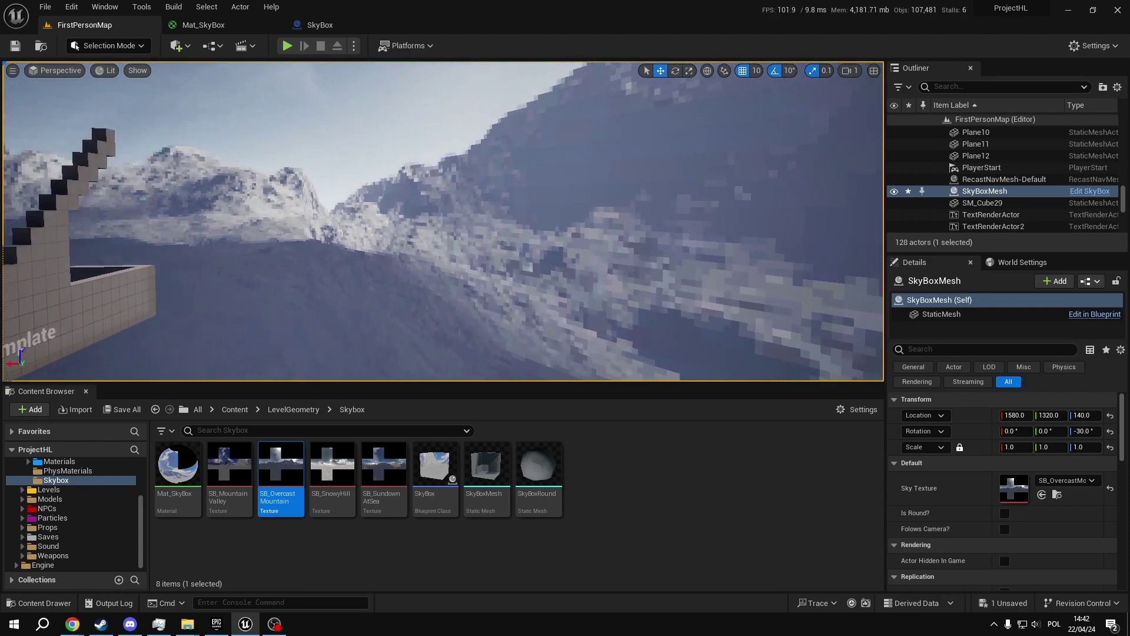
{"action": "right_click_drag", "start_coordinate": [441, 235], "coordinate": [170, 236]}
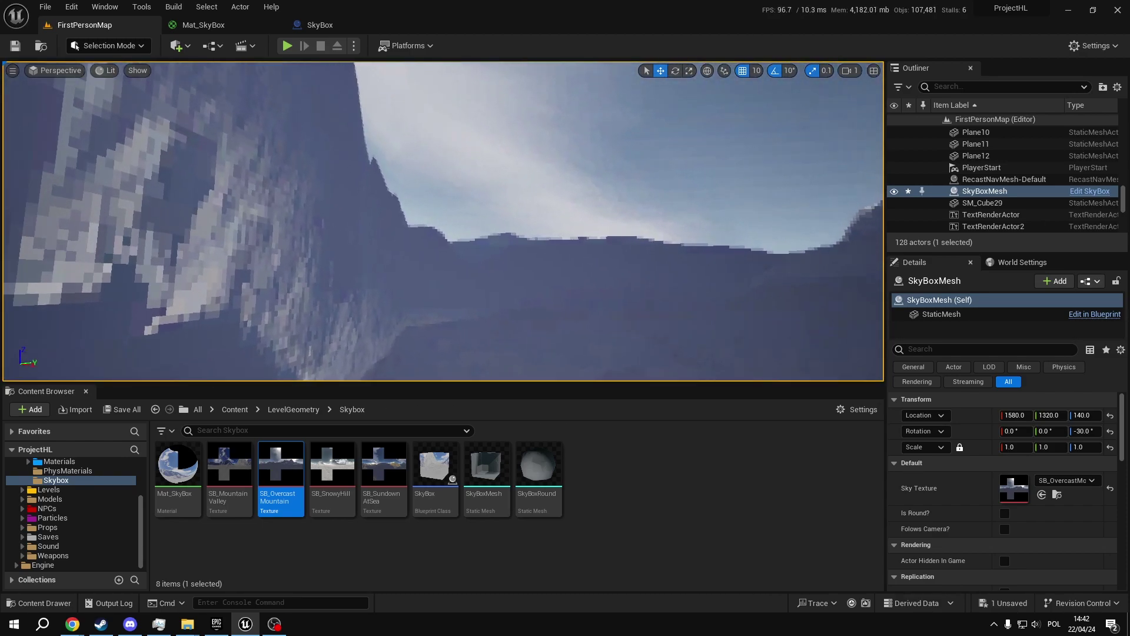
{"action": "right_click_drag", "start_coordinate": [153, 306], "coordinate": [249, 377]}
Set the SkyBoxMesh actor's uniform scale to 20
{"action": "left_click", "coordinate": [1009, 447]}
{"action": "type", "text": "20"}
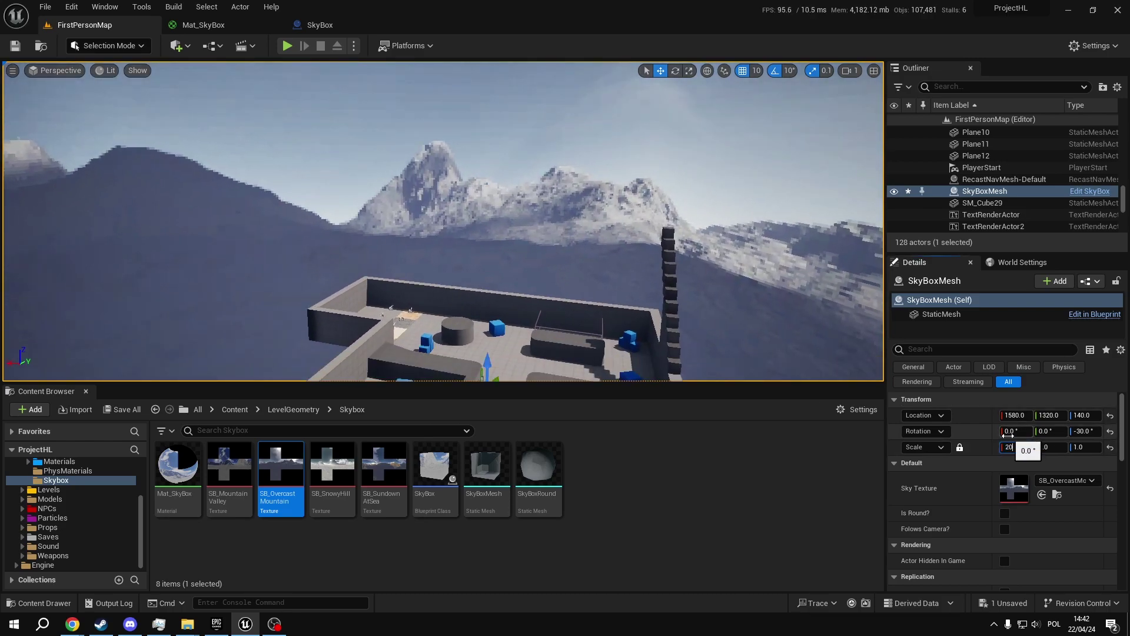
{"action": "key", "text": "Return"}
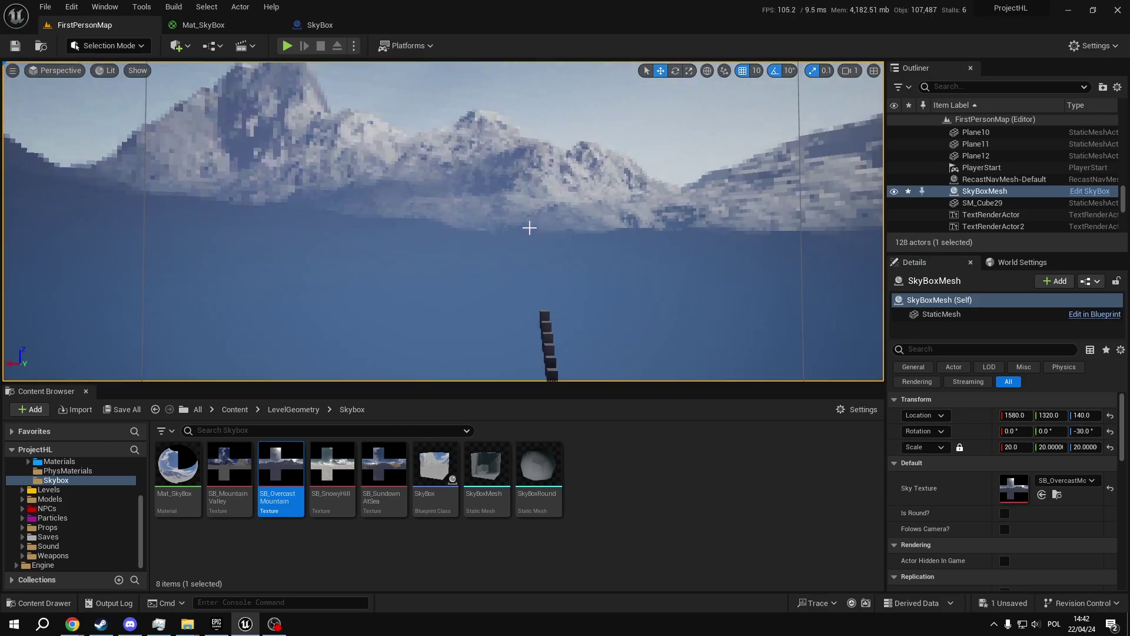
Examine the enlarged skybox from several directions around the level in a full-screen viewport
{"action": "key", "text": "F11"}
{"action": "right_click_drag", "start_coordinate": [530, 228], "coordinate": [1037, 236]}
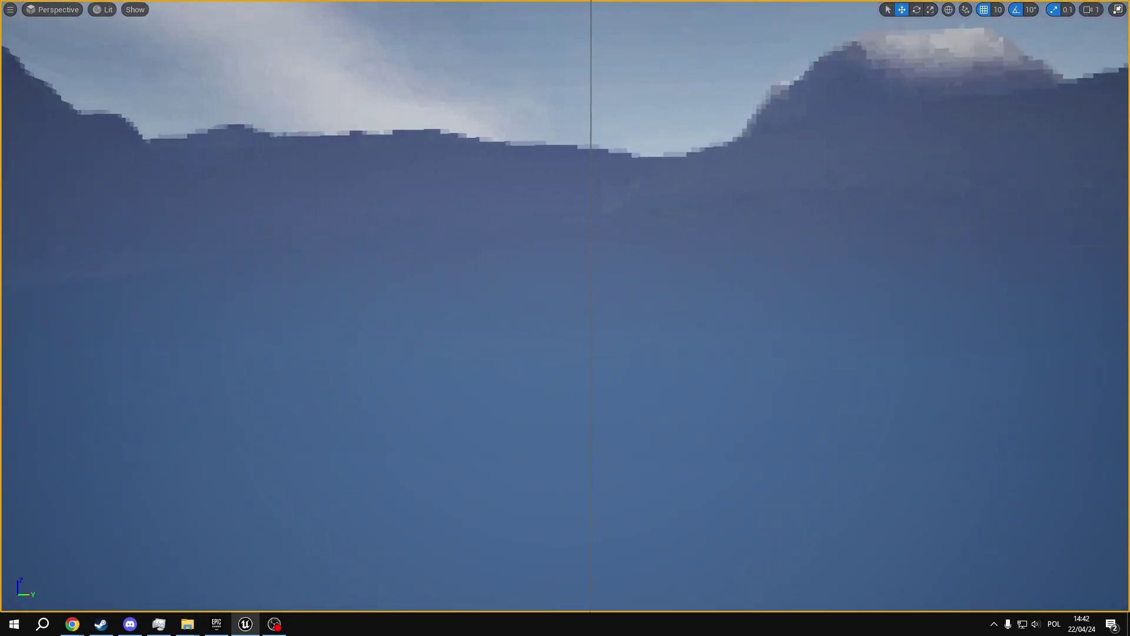
{"action": "right_click_drag", "start_coordinate": [565, 318], "coordinate": [860, 388]}
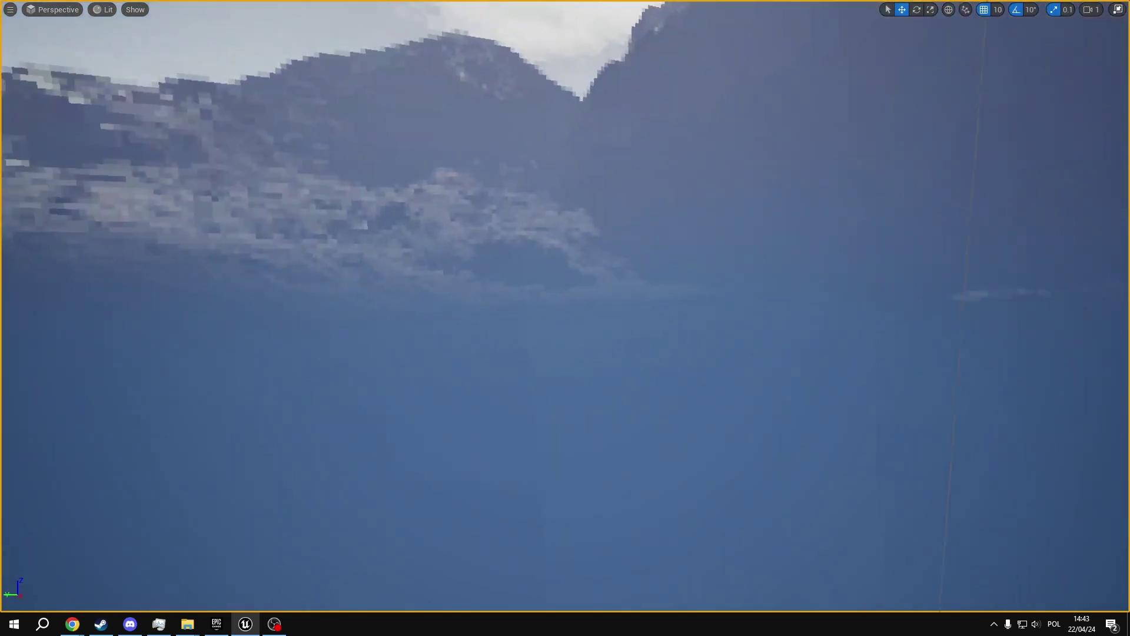
{"action": "right_click_drag", "start_coordinate": [565, 318], "coordinate": [200, 383]}
{"action": "scroll", "coordinate": [565, 318], "scroll_direction": "up", "scroll_amount": 2}
{"action": "key", "text": "w"}
{"action": "key", "text": "w"}
{"action": "right_click_drag", "start_coordinate": [495, 242], "coordinate": [459, 265]}
{"action": "key", "text": "w"}
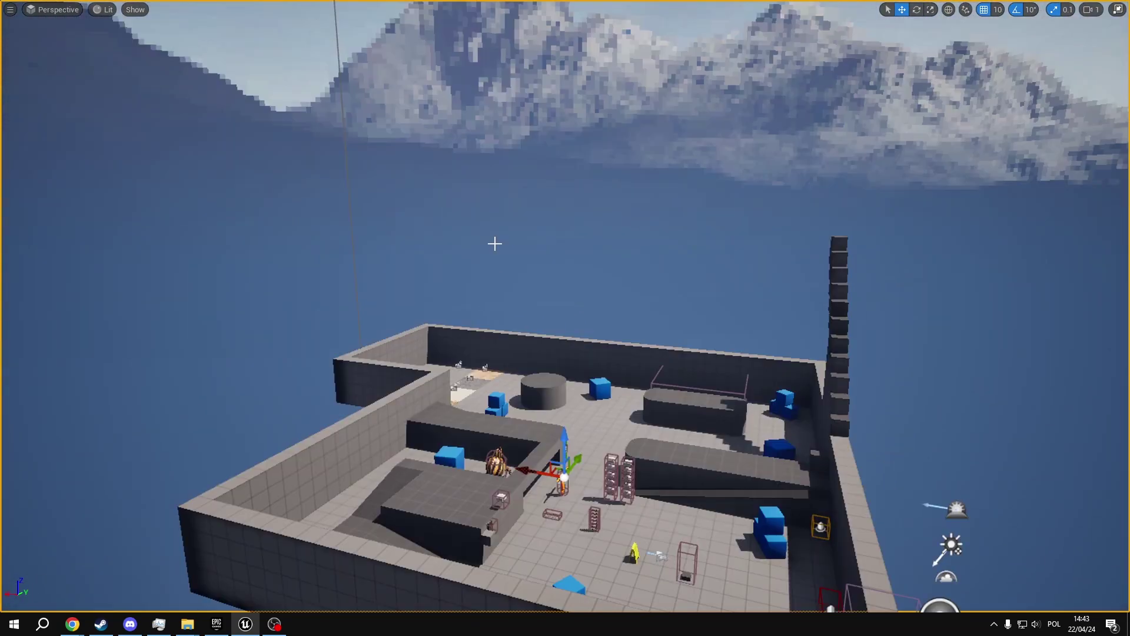
{"action": "key", "text": "F11"}
{"action": "right_click_drag", "start_coordinate": [467, 227], "coordinate": [608, 262]}
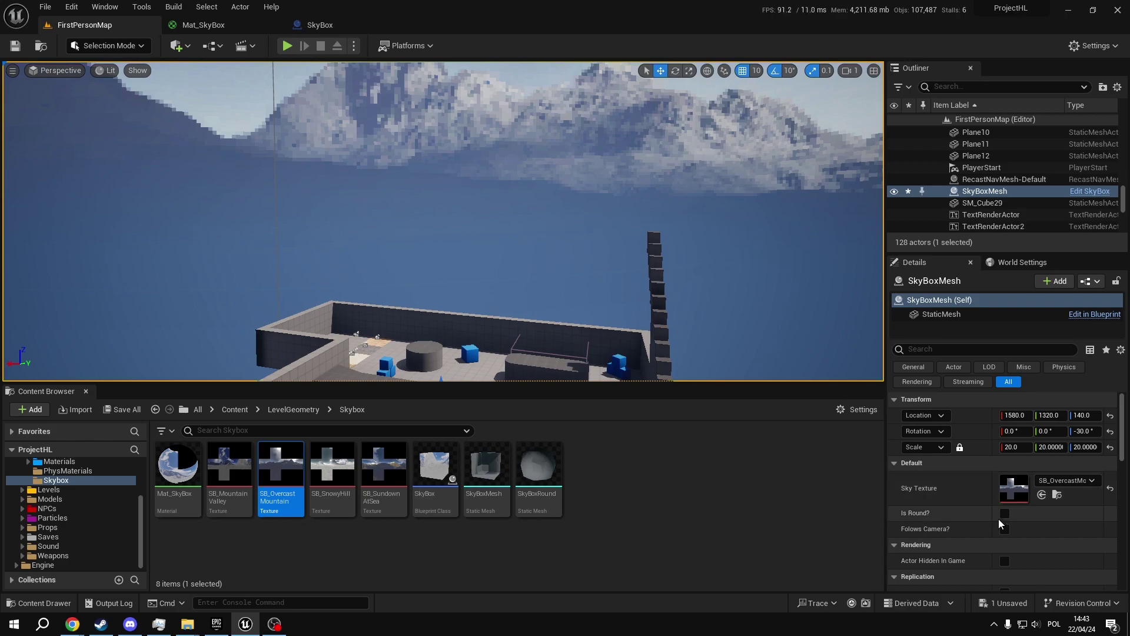
{"action": "right_click_drag", "start_coordinate": [661, 293], "coordinate": [1078, 271]}
{"action": "key", "text": "F11"}
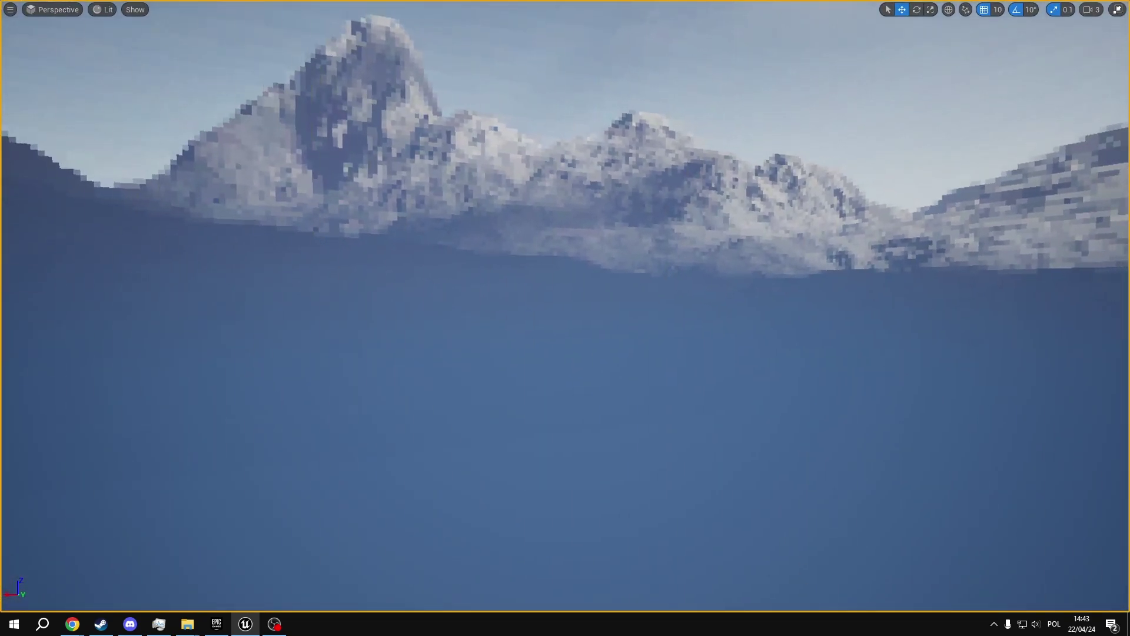
Inspect the skybox's mountain faces while flying through the level, and return to the normal editor layout
{"action": "key", "text": "a"}
{"action": "key", "text": "w"}
{"action": "key", "text": "a"}
{"action": "mouse_move", "coordinate": [895, 320]}
{"action": "right_mouse_down"}
{"action": "mouse_move", "coordinate": [1018, 321]}
{"action": "mouse_move", "coordinate": [995, 309]}
{"action": "mouse_move", "coordinate": [901, 315]}
{"action": "mouse_move", "coordinate": [1010, 333]}
{"action": "mouse_move", "coordinate": [1057, 303]}
{"action": "mouse_move", "coordinate": [1069, 311]}
{"action": "mouse_move", "coordinate": [898, 301]}
{"action": "mouse_move", "coordinate": [912, 306]}
{"action": "right_mouse_up"}
{"action": "key", "text": "w"}
{"action": "key", "text": "d"}
{"action": "key", "text": "q"}
{"action": "scroll", "coordinate": [1057, 304], "scroll_direction": "down", "scroll_amount": 2}
{"action": "key", "text": "d"}
{"action": "key", "text": "w"}
{"action": "key", "text": "a"}
{"action": "right_click_drag", "start_coordinate": [848, 342], "coordinate": [848, 342]}
{"action": "key", "text": "F11"}
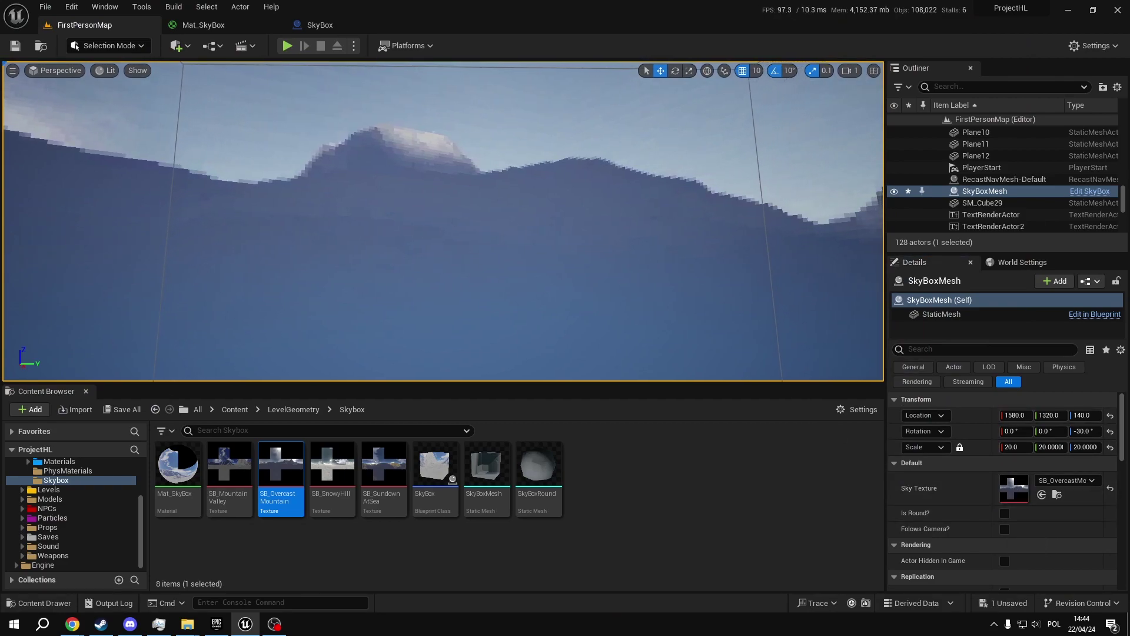
Clear the actor selection and fly past the walled level and staircase to check how the skybox moves behind them
{"action": "key", "text": "s"}
{"action": "mouse_move", "coordinate": [443, 221]}
{"action": "right_mouse_down"}
{"action": "mouse_move", "coordinate": [465, 231]}
{"action": "mouse_move", "coordinate": [433, 232]}
{"action": "right_mouse_up"}
{"action": "key", "text": "a"}
{"action": "key", "text": "w"}
{"action": "key", "text": "a"}
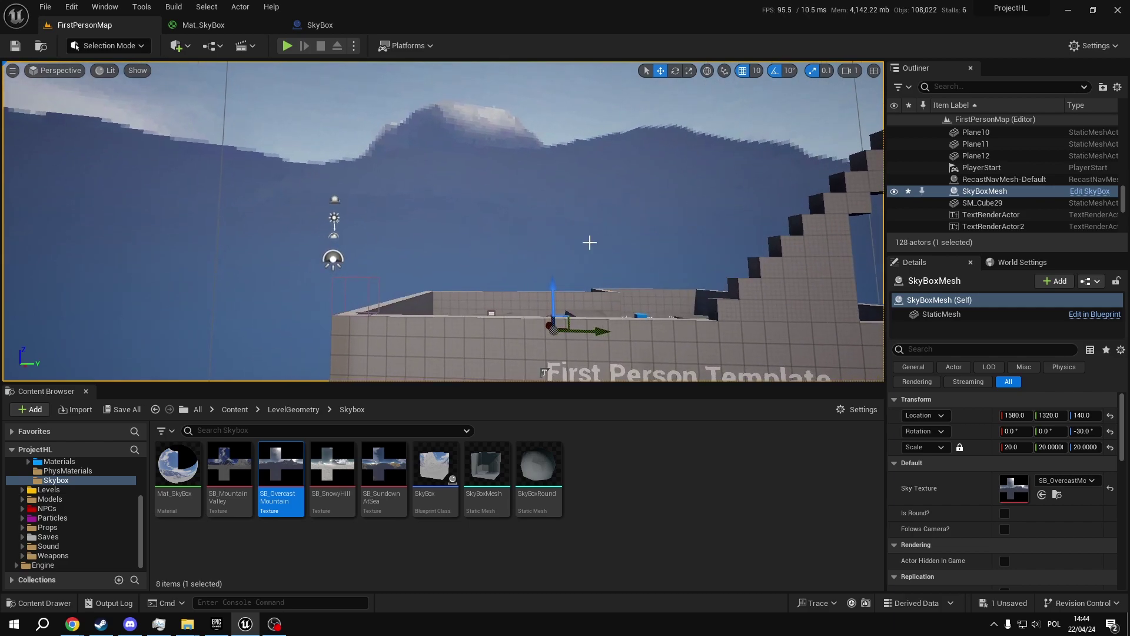
{"action": "key", "text": "Escape"}
{"action": "mouse_move", "coordinate": [589, 242]}
{"action": "right_mouse_down"}
{"action": "mouse_move", "coordinate": [593, 252]}
{"action": "mouse_move", "coordinate": [590, 242]}
{"action": "right_mouse_up"}
{"action": "key", "text": "d"}
{"action": "key", "text": "w"}
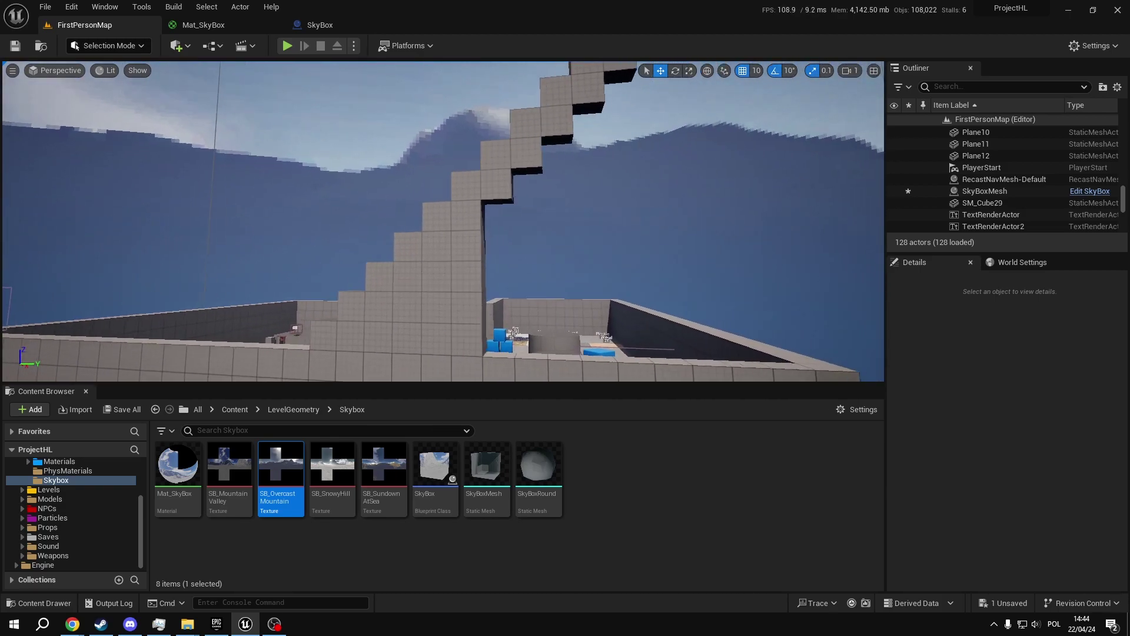
{"action": "right_click_drag", "start_coordinate": [517, 222], "coordinate": [517, 221]}
Try the Folows Camera? option on the SkyBoxMesh actor and move around to check its effect
{"action": "left_click", "coordinate": [534, 185]}
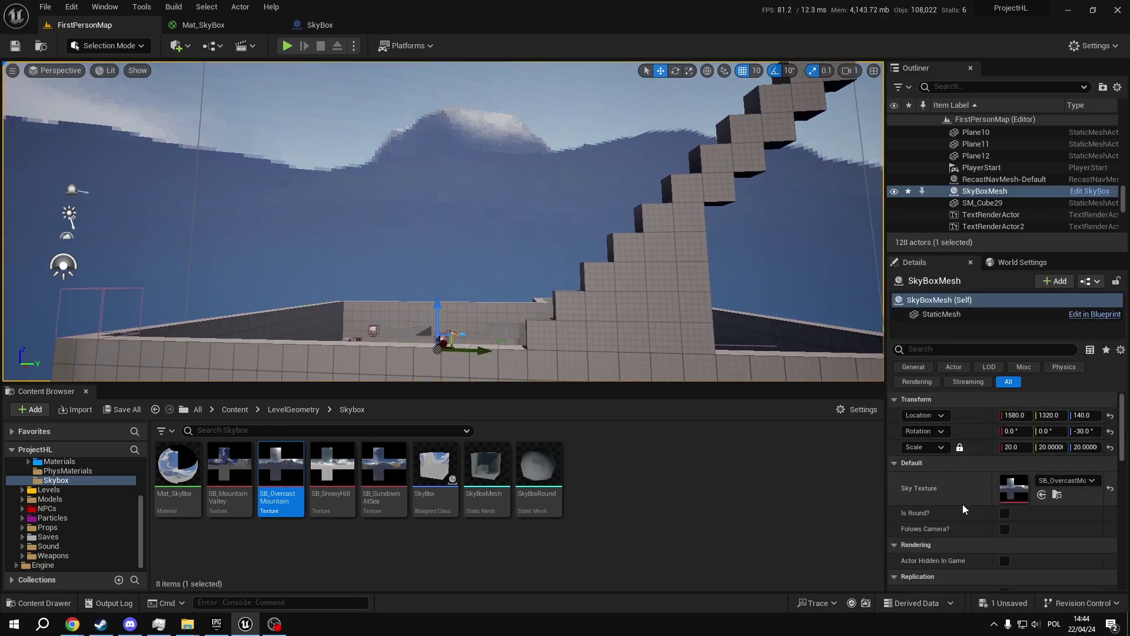
{"action": "left_click", "coordinate": [1005, 528]}
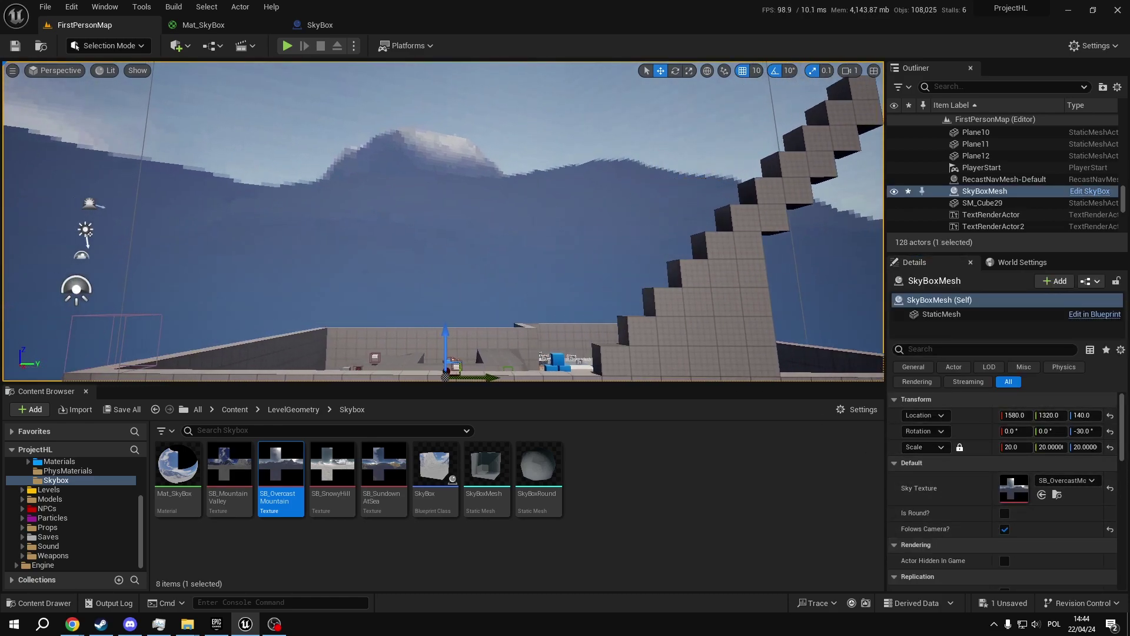
{"action": "right_click_drag", "start_coordinate": [517, 222], "coordinate": [517, 222]}
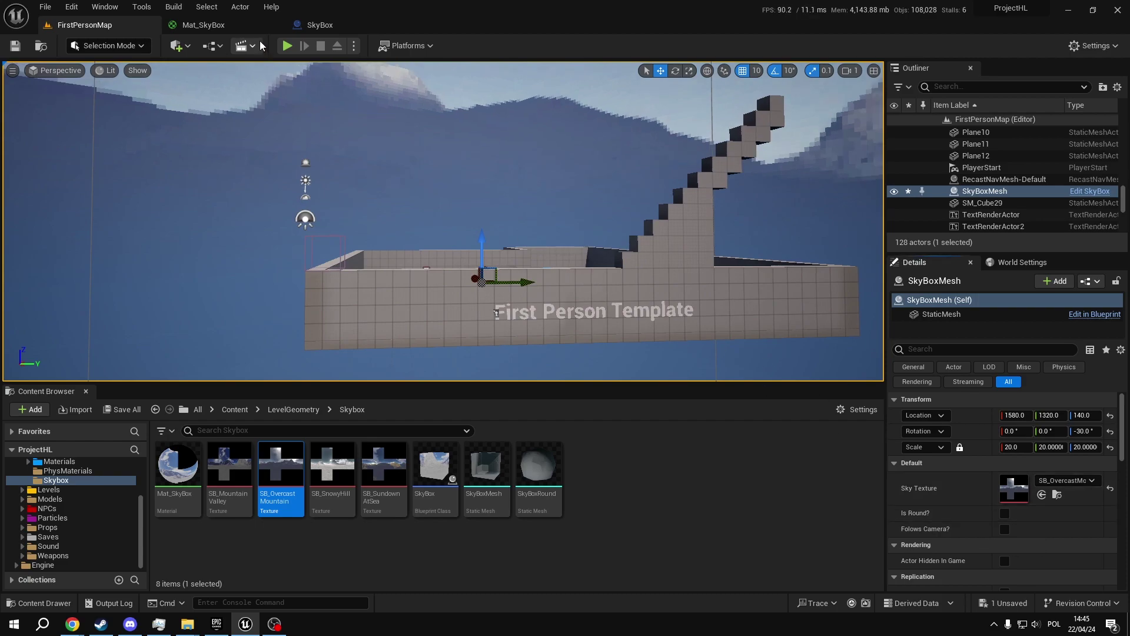
Examine the Follows Camera?, Camera Position, 0 and If nodes feeding World Position Offset in the Mat_SkyBox material graph
{"action": "left_click", "coordinate": [203, 25]}
{"action": "right_click_drag", "start_coordinate": [381, 215], "coordinate": [409, 175]}
{"action": "left_click_drag", "start_coordinate": [580, 405], "coordinate": [603, 408]}
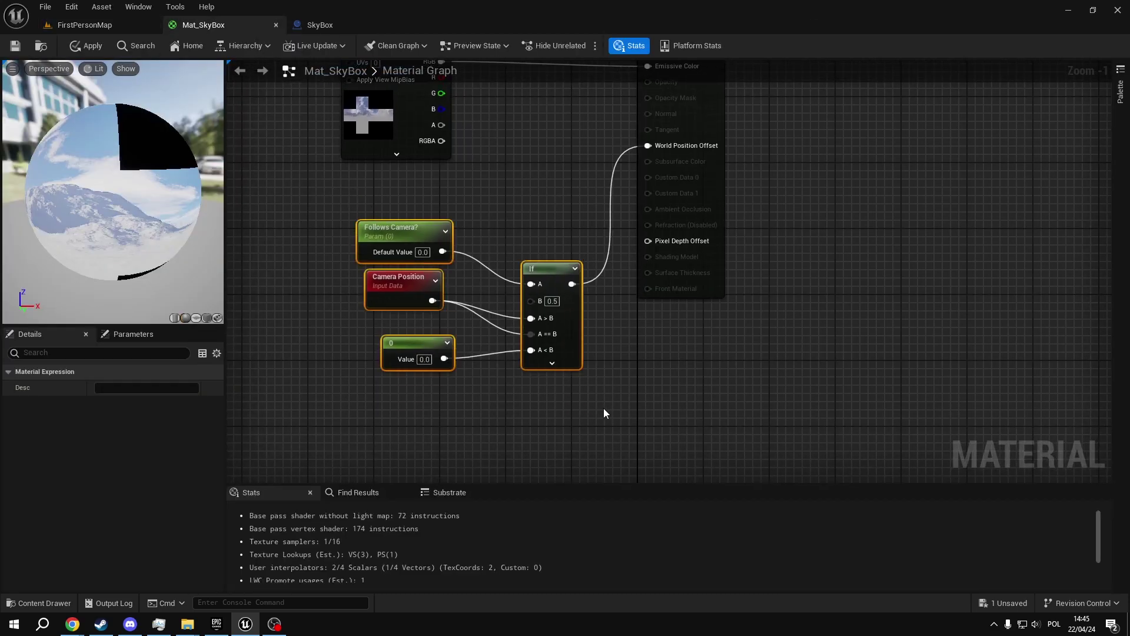
{"action": "left_click", "coordinate": [603, 408]}
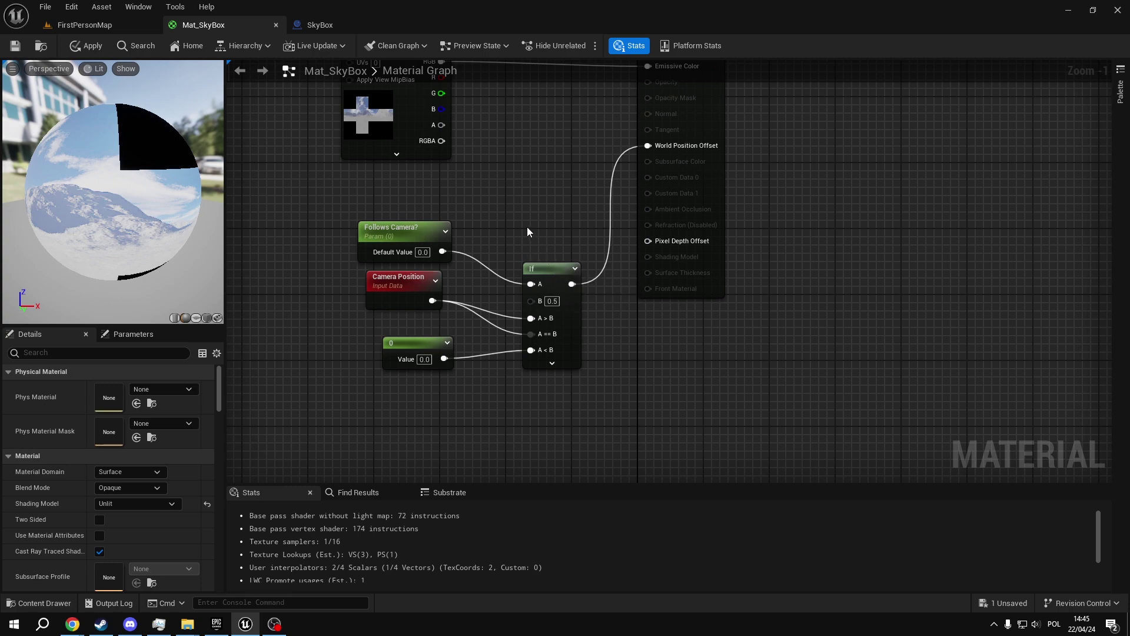
{"action": "left_click", "coordinate": [569, 306]}
{"action": "left_click", "coordinate": [593, 382]}
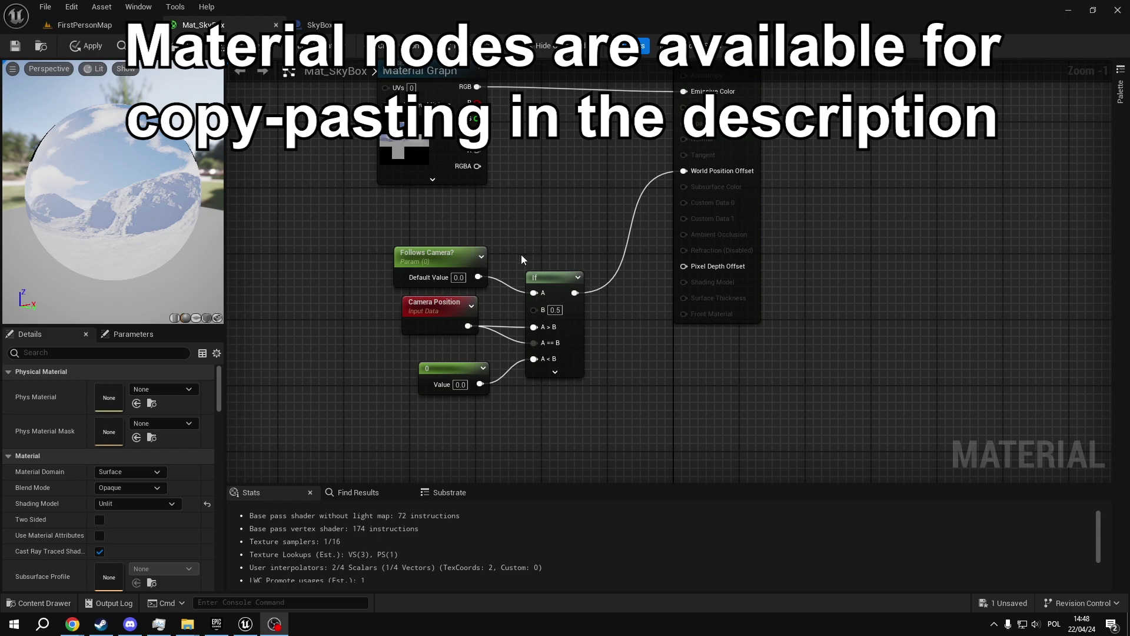
{"action": "left_click_drag", "start_coordinate": [521, 255], "coordinate": [602, 398]}
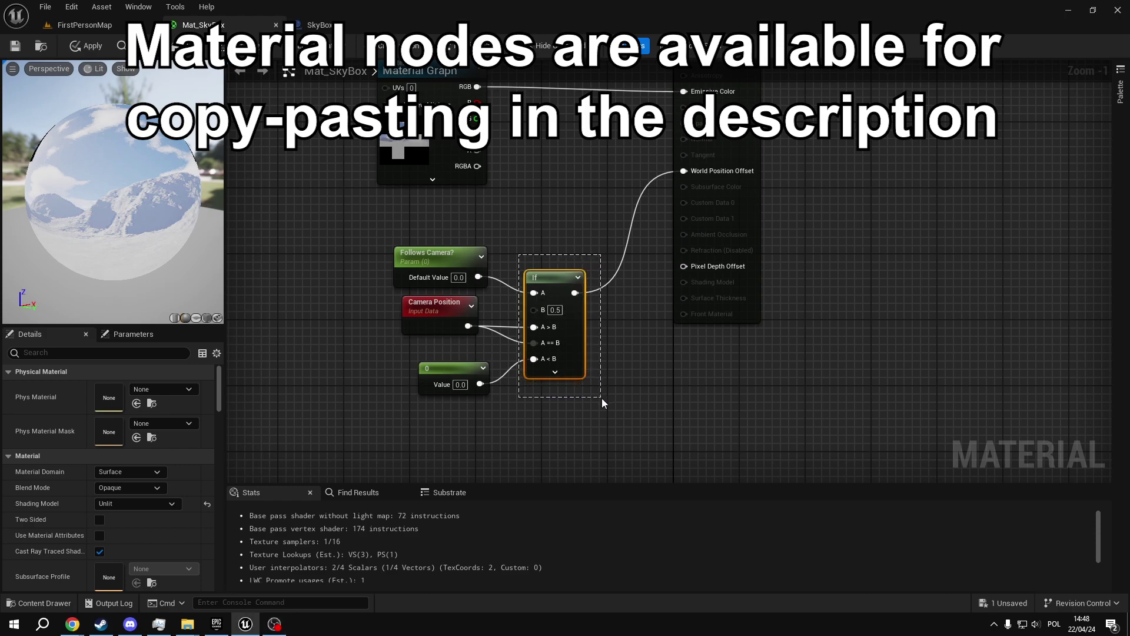
{"action": "left_click", "coordinate": [319, 284]}
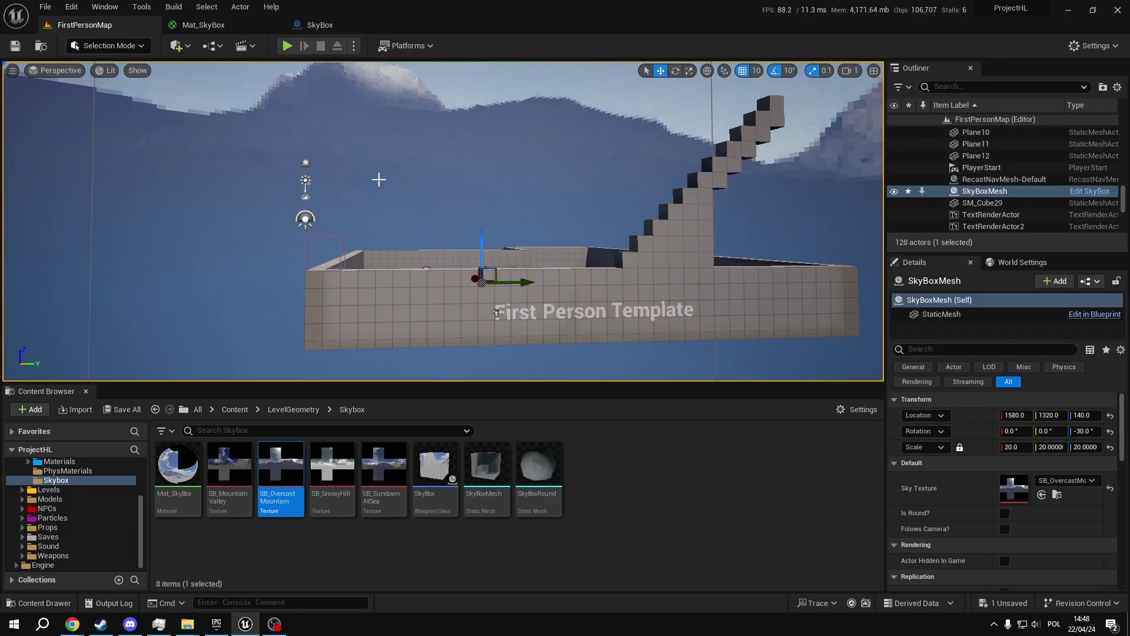
Delete the SkyBoxMesh actor from the level
{"action": "right_click_drag", "start_coordinate": [379, 180], "coordinate": [412, 240]}
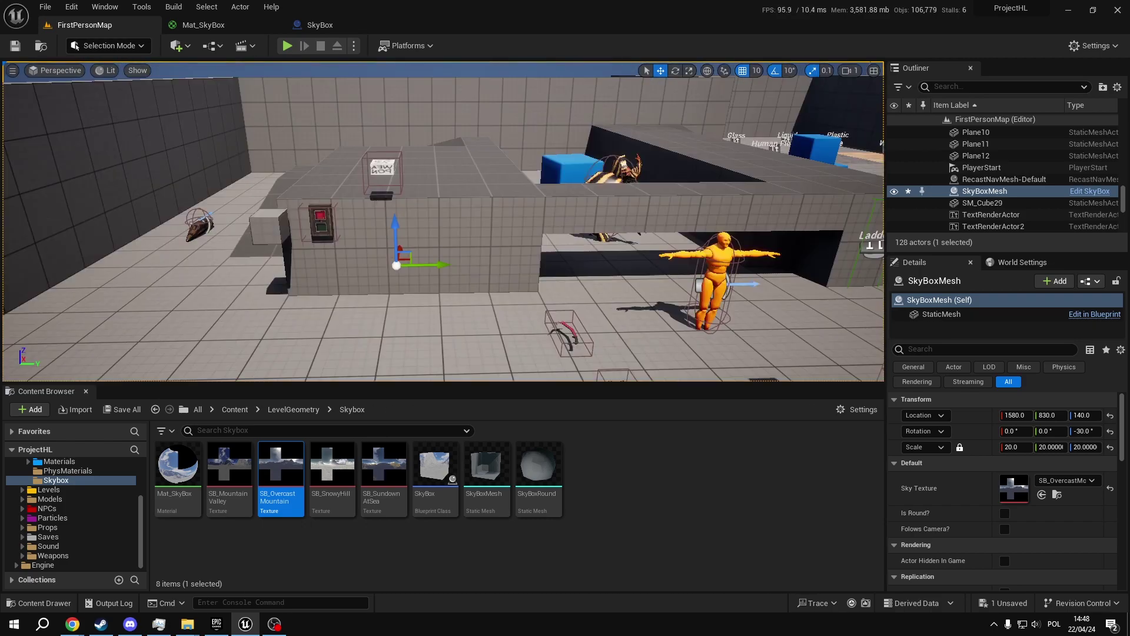
{"action": "key", "text": "w"}
{"action": "right_click_drag", "start_coordinate": [413, 222], "coordinate": [412, 200]}
{"action": "key", "text": "s"}
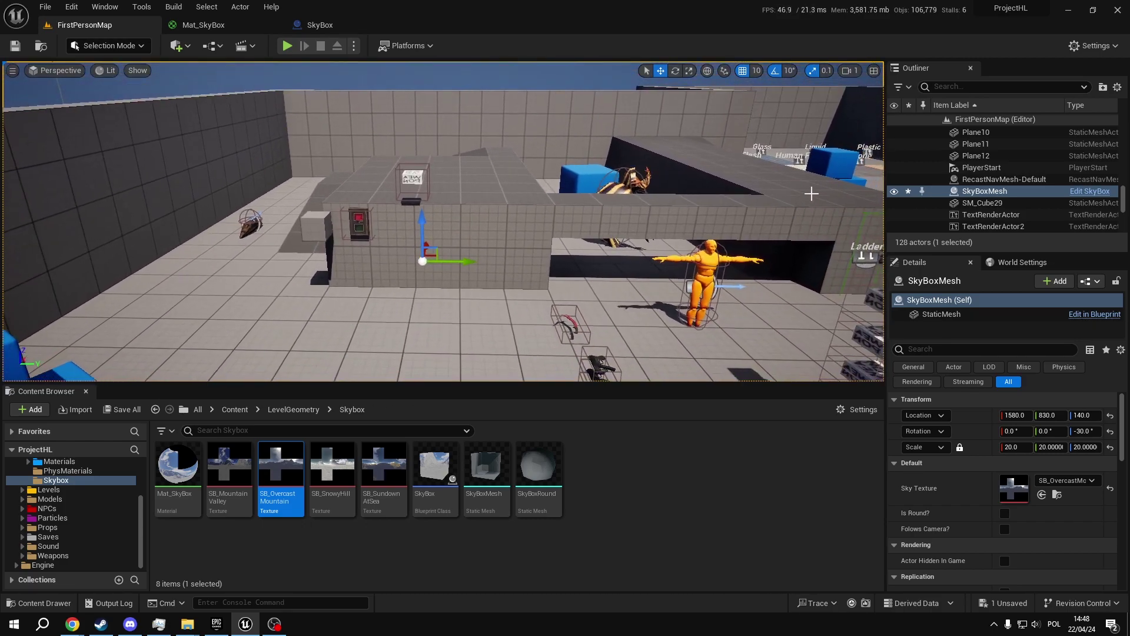
{"action": "left_click", "coordinate": [980, 194]}
{"action": "right_click_drag", "start_coordinate": [736, 221], "coordinate": [736, 142]}
{"action": "key", "text": "s"}
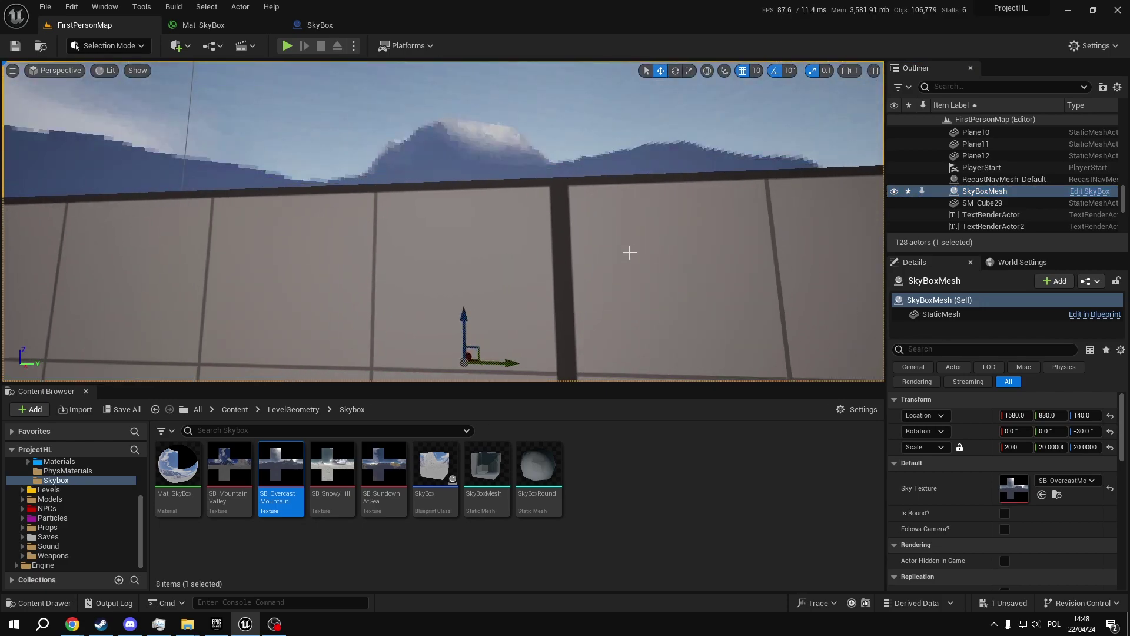
{"action": "key", "text": "Delete"}
Place the SkyBox blueprint inside the walled level and set its uniform scale to 20
{"action": "key", "text": "s"}
{"action": "key", "text": "e"}
{"action": "right_click_drag", "start_coordinate": [442, 221], "coordinate": [468, 276]}
{"action": "key", "text": "w"}
{"action": "left_click_drag", "start_coordinate": [423, 475], "coordinate": [424, 268]}
{"action": "right_click_drag", "start_coordinate": [424, 267], "coordinate": [335, 253]}
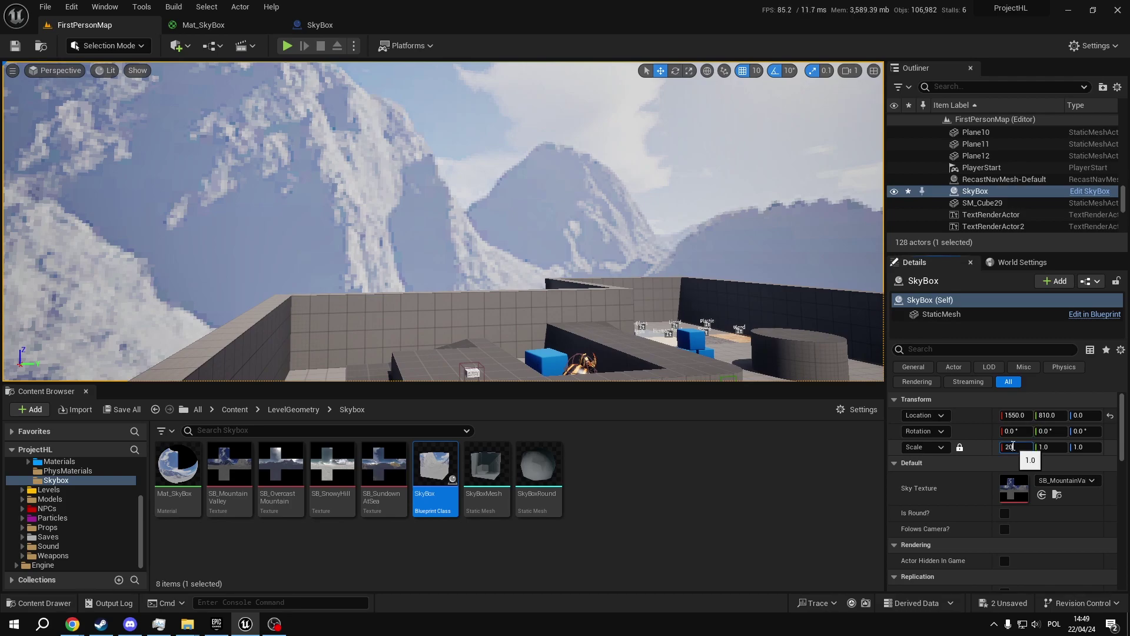
{"action": "key", "text": "Return"}
{"action": "mouse_move", "coordinate": [586, 306]}
{"action": "right_mouse_down"}
{"action": "mouse_move", "coordinate": [530, 283]}
{"action": "mouse_move", "coordinate": [565, 247]}
{"action": "mouse_move", "coordinate": [585, 305]}
{"action": "right_mouse_up"}
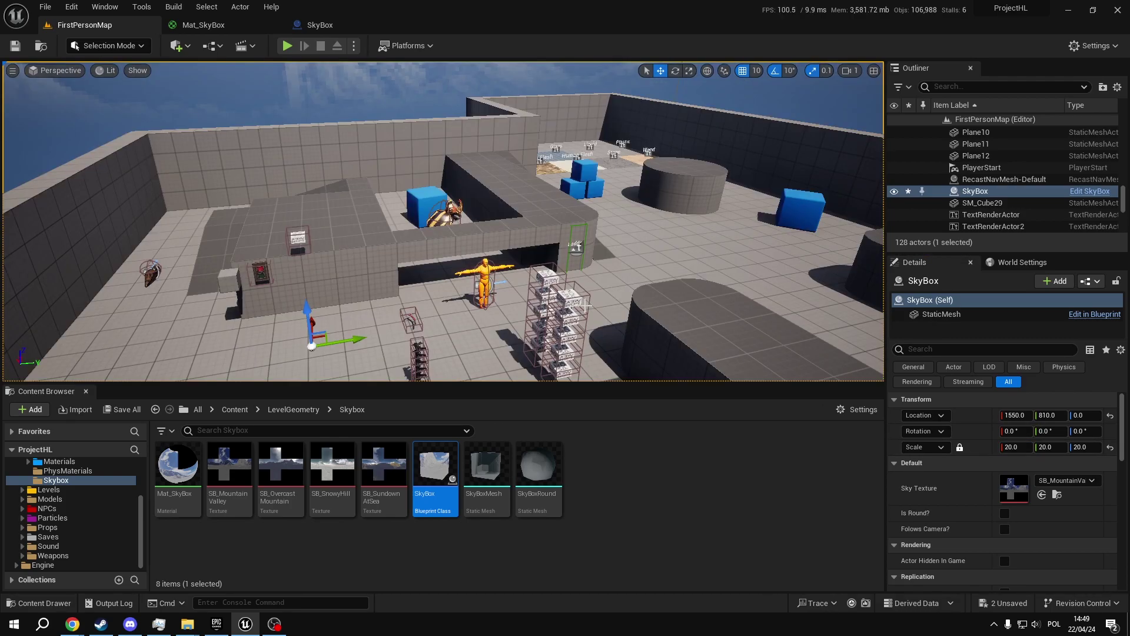
Find the asset action that creates a blueprint from the SkyBoxMesh static mesh
{"action": "right_click", "coordinate": [500, 458]}
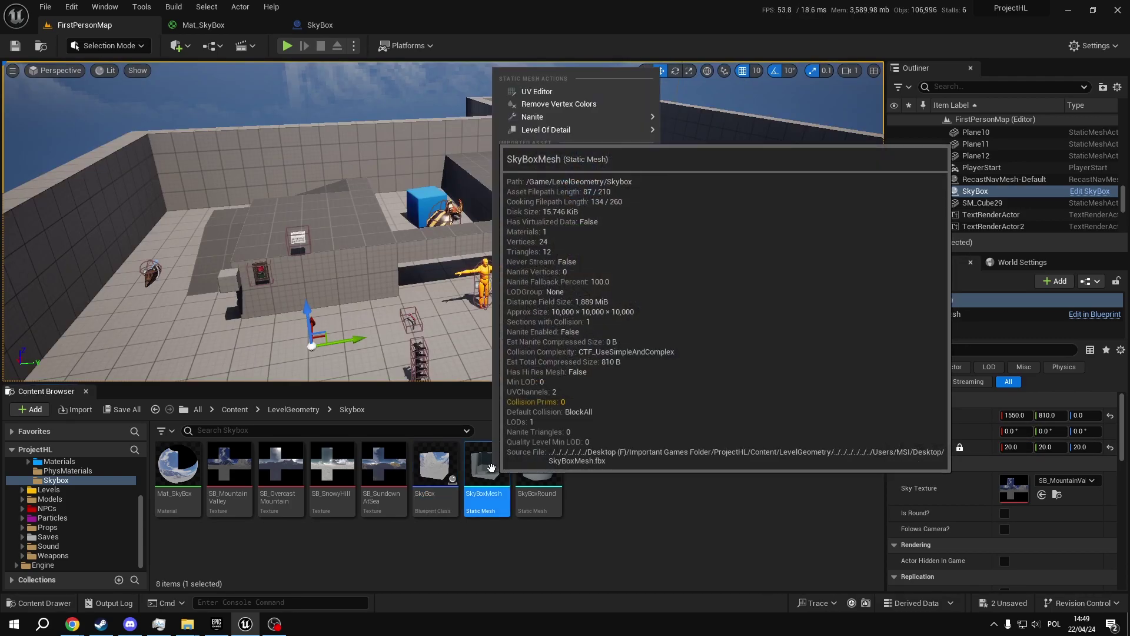
{"action": "mouse_move", "coordinate": [637, 295]}
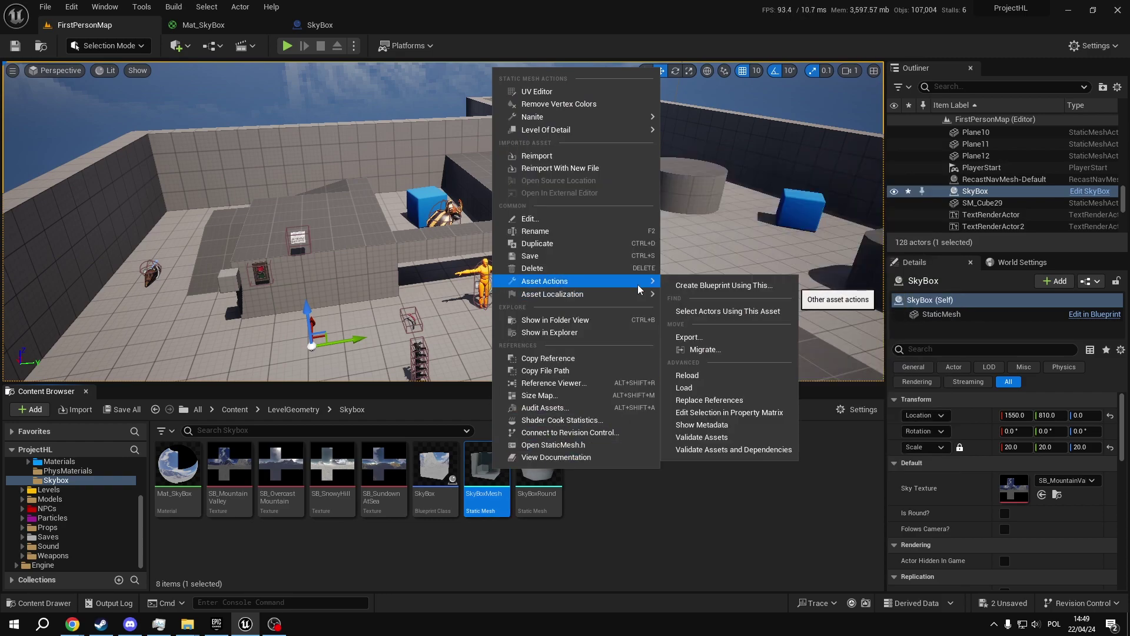
{"action": "left_click", "coordinate": [707, 286]}
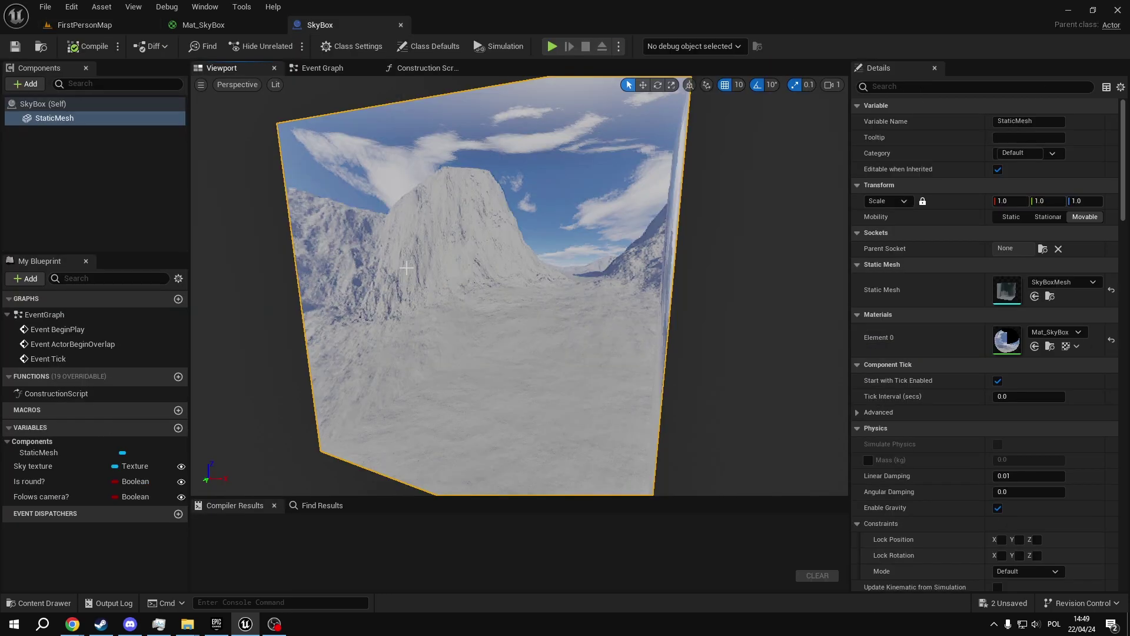
Turn off Cast Shadow for the StaticMesh component in the SkyBox blueprint
{"action": "right_click_drag", "start_coordinate": [408, 248], "coordinate": [434, 242]}
{"action": "left_click_drag", "start_coordinate": [408, 248], "coordinate": [222, 183]}
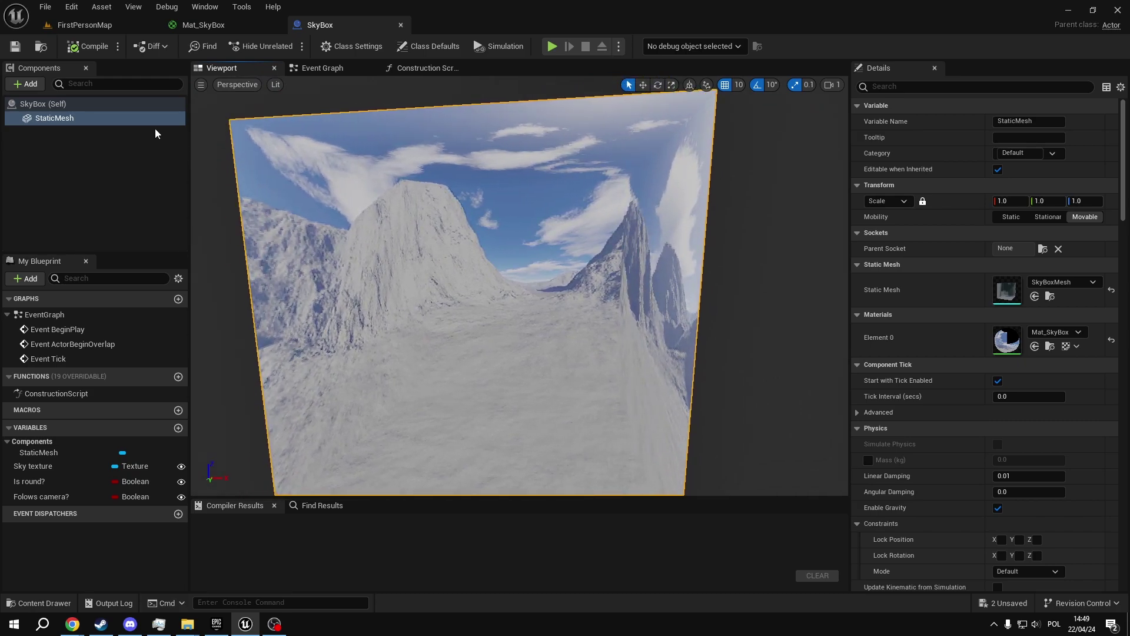
{"action": "left_click", "coordinate": [960, 86]}
{"action": "type", "text": "shad"}
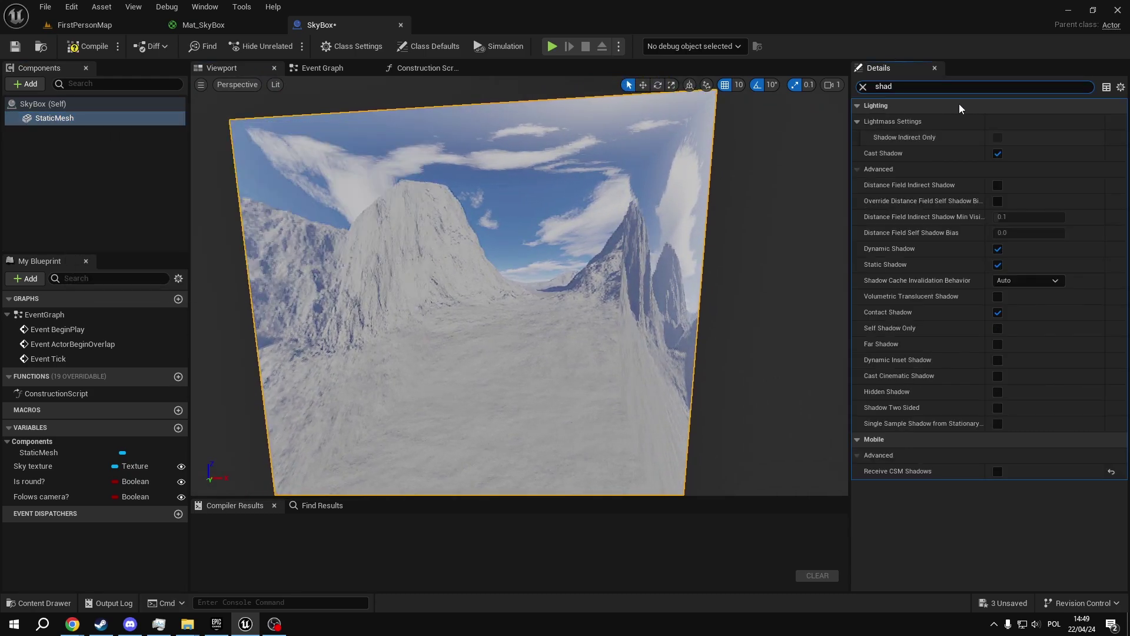
{"action": "left_click", "coordinate": [997, 153]}
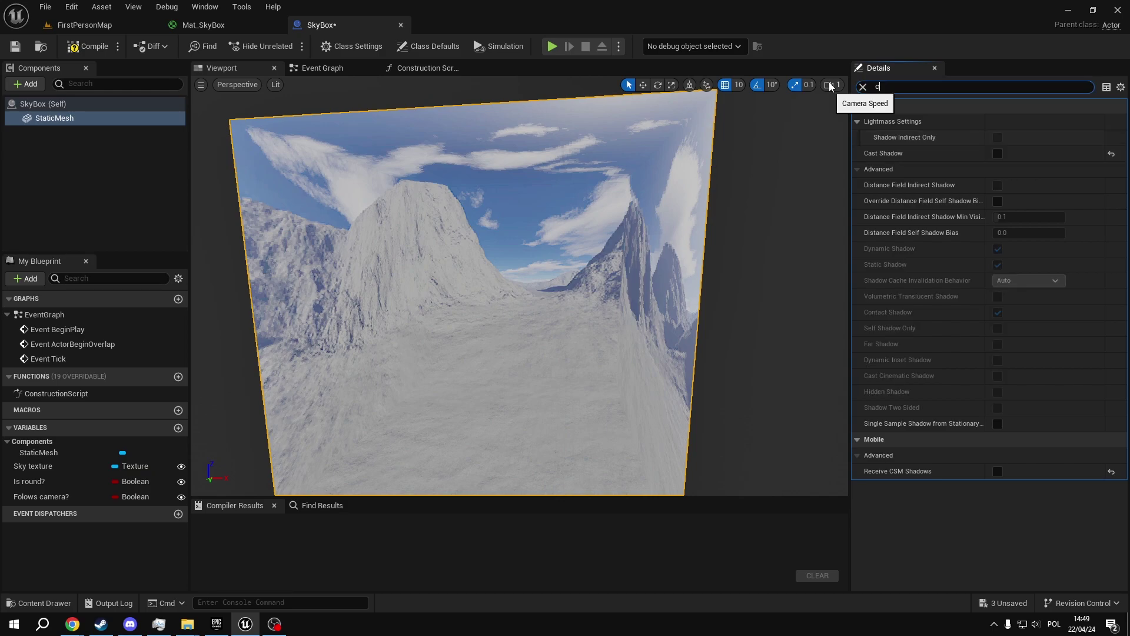
Set the StaticMesh component's collision preset to NoCollision and turn off Can Ever Affect Navigation
{"action": "left_click", "coordinate": [1028, 203]}
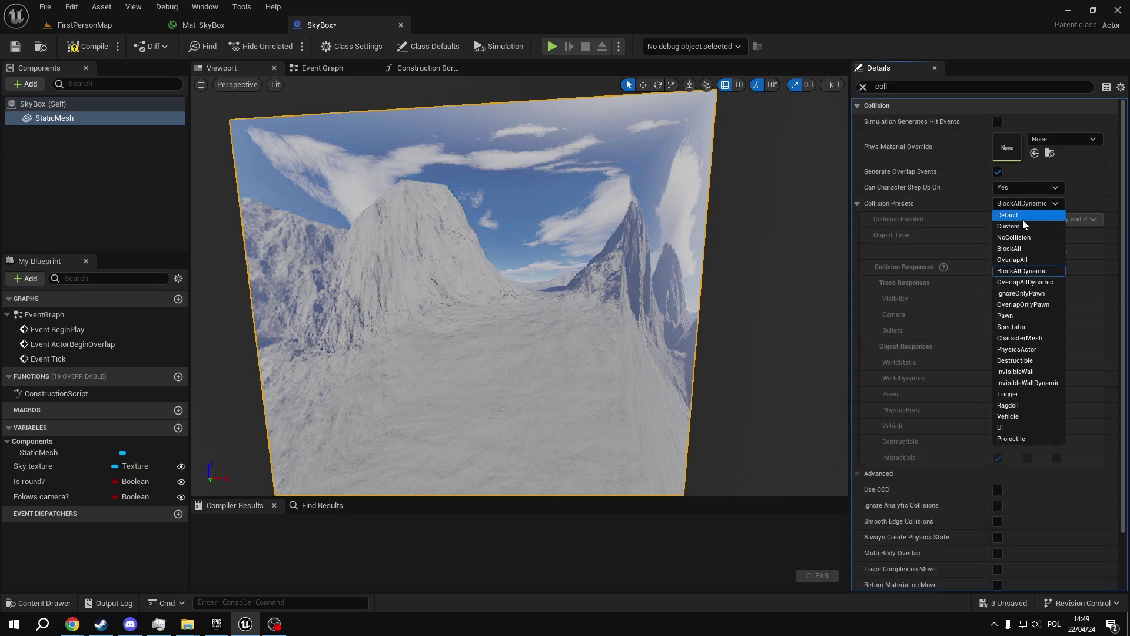
{"action": "left_click", "coordinate": [1023, 237]}
{"action": "type", "text": "navig"}
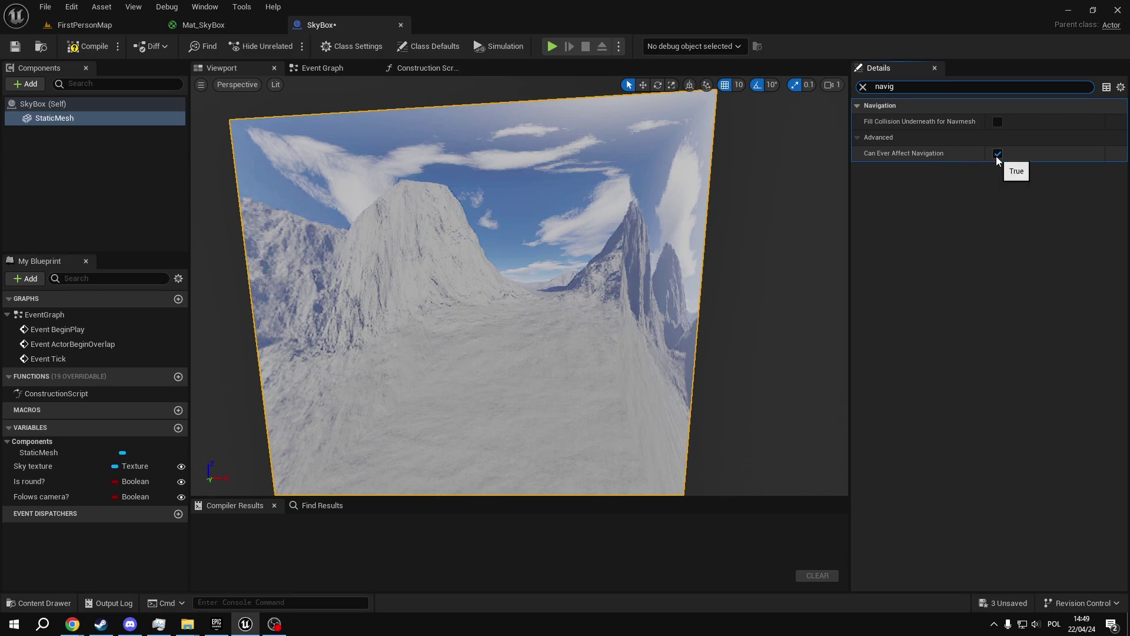
{"action": "left_click", "coordinate": [997, 154]}
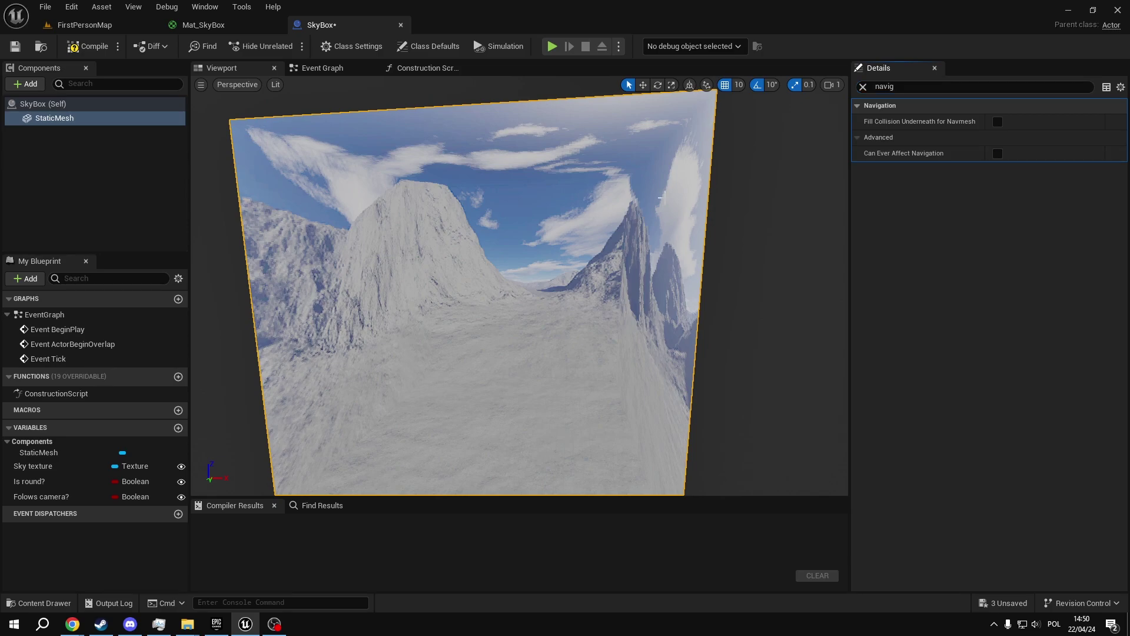
{"action": "right_click_drag", "start_coordinate": [628, 217], "coordinate": [611, 232]}
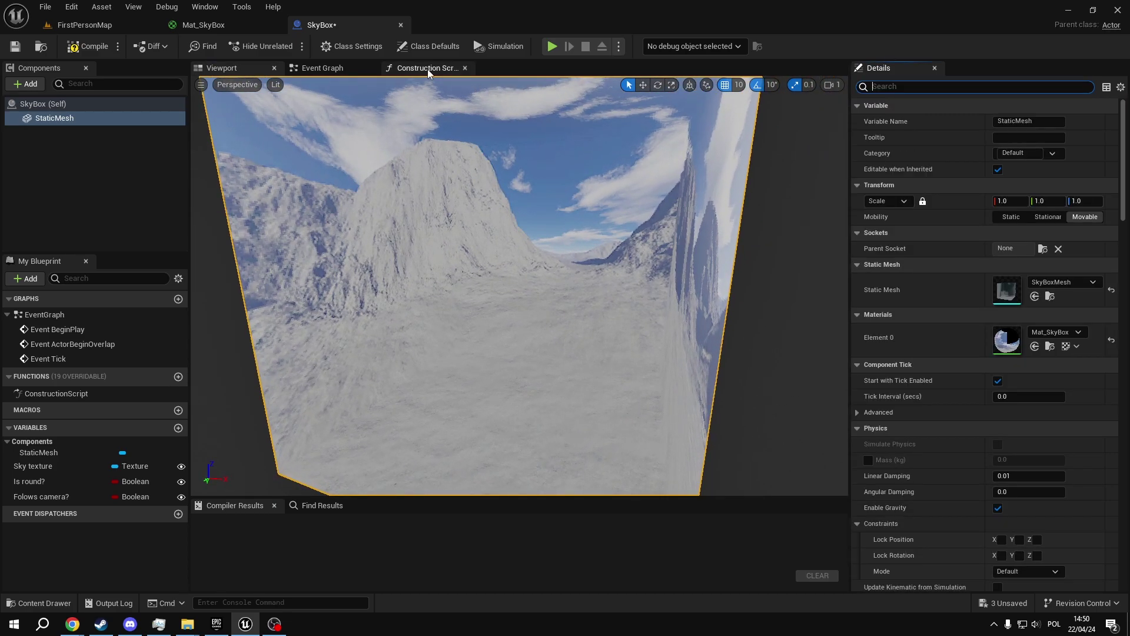
Save the SkyBox blueprint and review the nodes of its construction script
{"action": "left_click", "coordinate": [428, 69]}
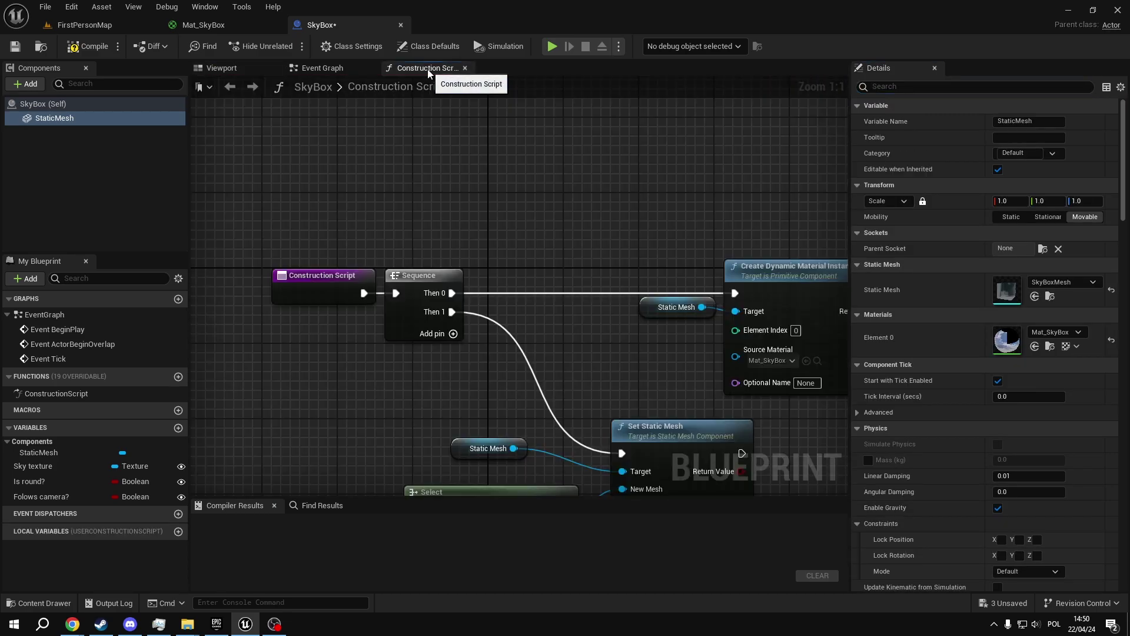
{"action": "key", "text": "ctrl+s"}
{"action": "right_click_drag", "start_coordinate": [321, 322], "coordinate": [288, 318]}
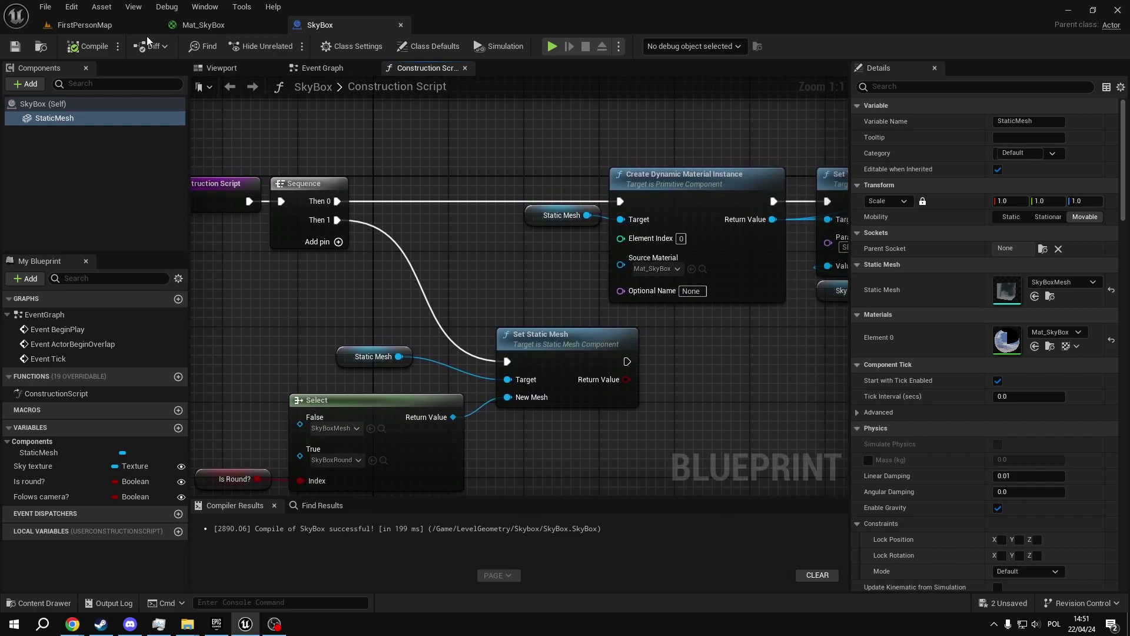
Assign SB_SundownAtSea as the Sky Texture of the SkyBox actor in FirstPersonMap and look around the scene
{"action": "left_click", "coordinate": [108, 27]}
{"action": "right_click_drag", "start_coordinate": [412, 243], "coordinate": [361, 186]}
{"action": "right_click_drag", "start_coordinate": [430, 279], "coordinate": [429, 194]}
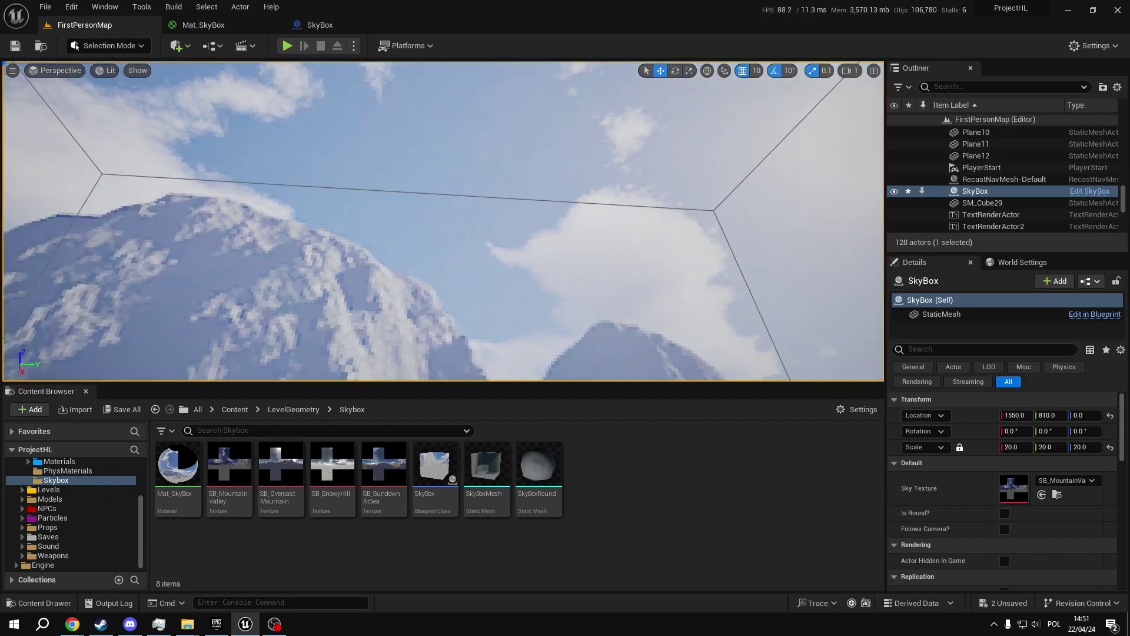
{"action": "right_click_drag", "start_coordinate": [360, 176], "coordinate": [362, 174]}
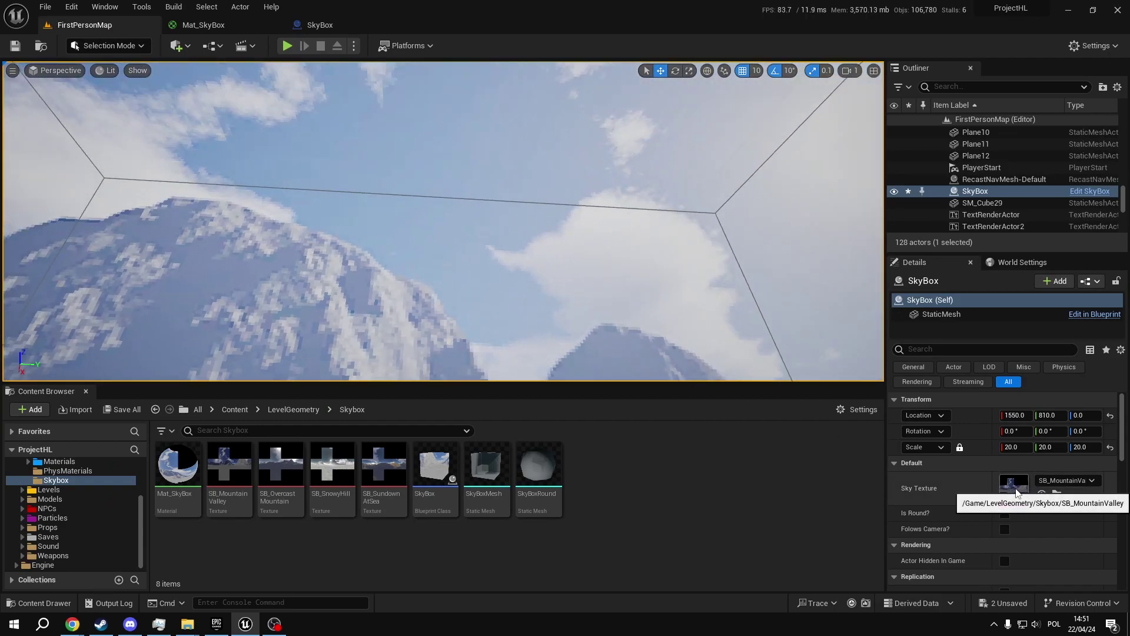
{"action": "left_click_drag", "start_coordinate": [395, 478], "coordinate": [1015, 489]}
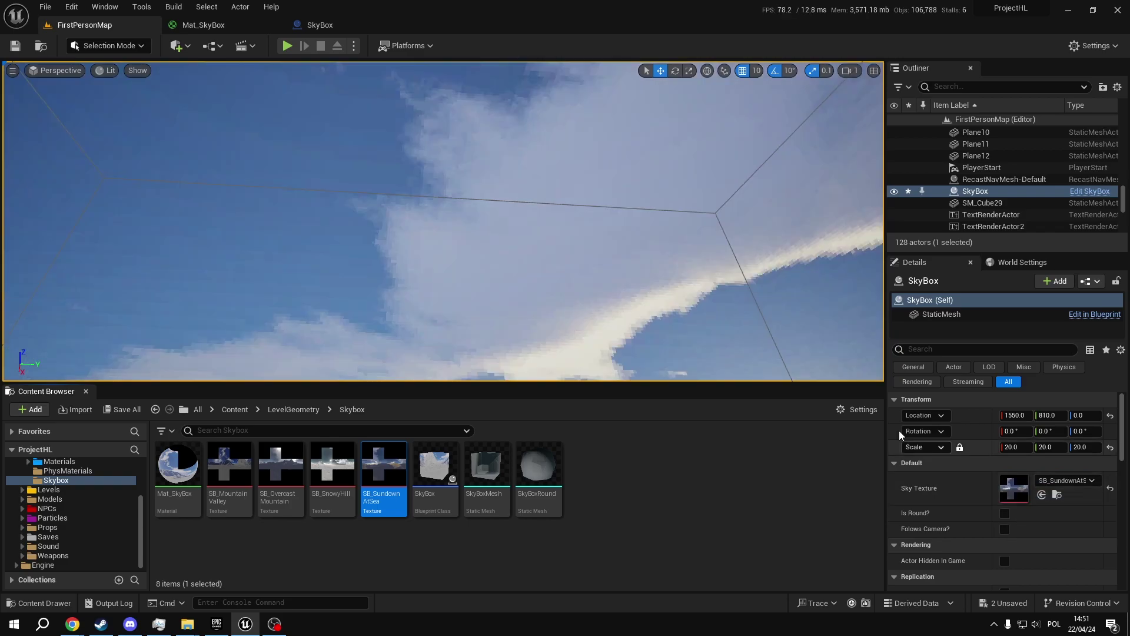
{"action": "right_click_drag", "start_coordinate": [570, 247], "coordinate": [624, 347]}
{"action": "right_click_drag", "start_coordinate": [439, 264], "coordinate": [505, 303]}
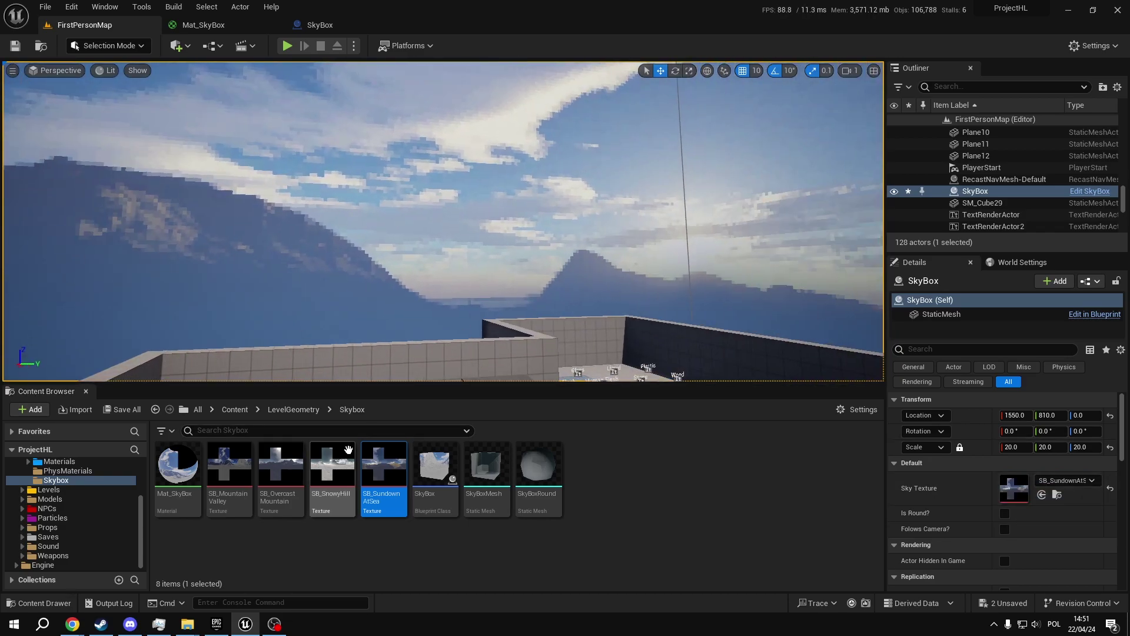
Assign SB_SnowyHill as the SkyBox actor's Sky Texture and look around at the snowy scenery
{"action": "left_click_drag", "start_coordinate": [348, 450], "coordinate": [1014, 489]}
{"action": "right_click_drag", "start_coordinate": [588, 265], "coordinate": [784, 259]}
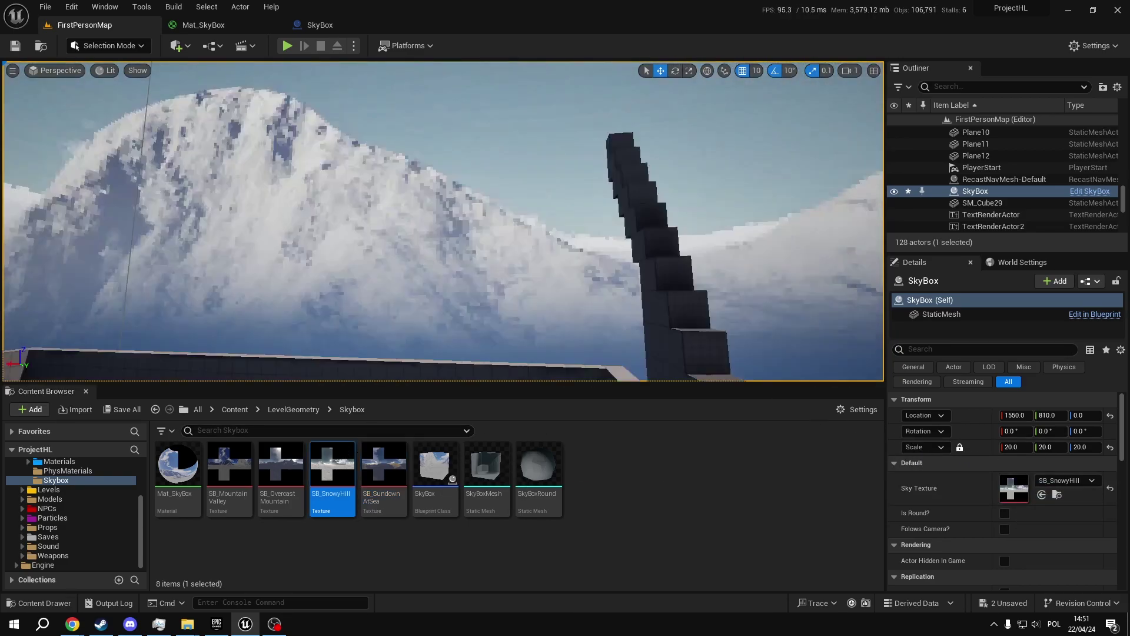
{"action": "right_click_drag", "start_coordinate": [647, 254], "coordinate": [465, 271]}
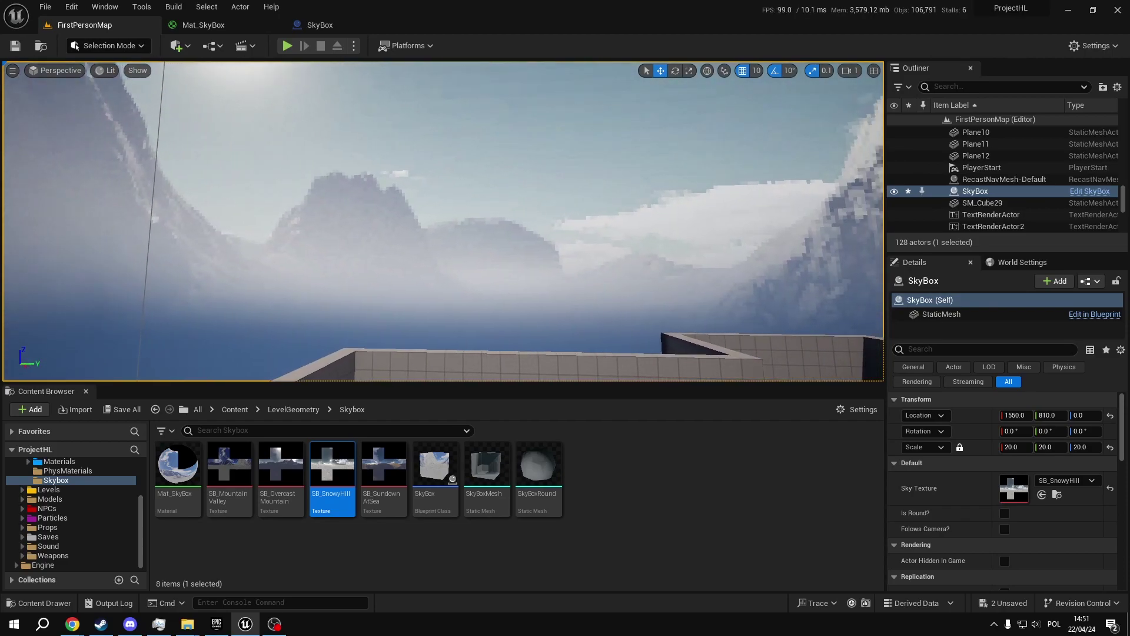
{"action": "right_click_drag", "start_coordinate": [442, 224], "coordinate": [465, 219]}
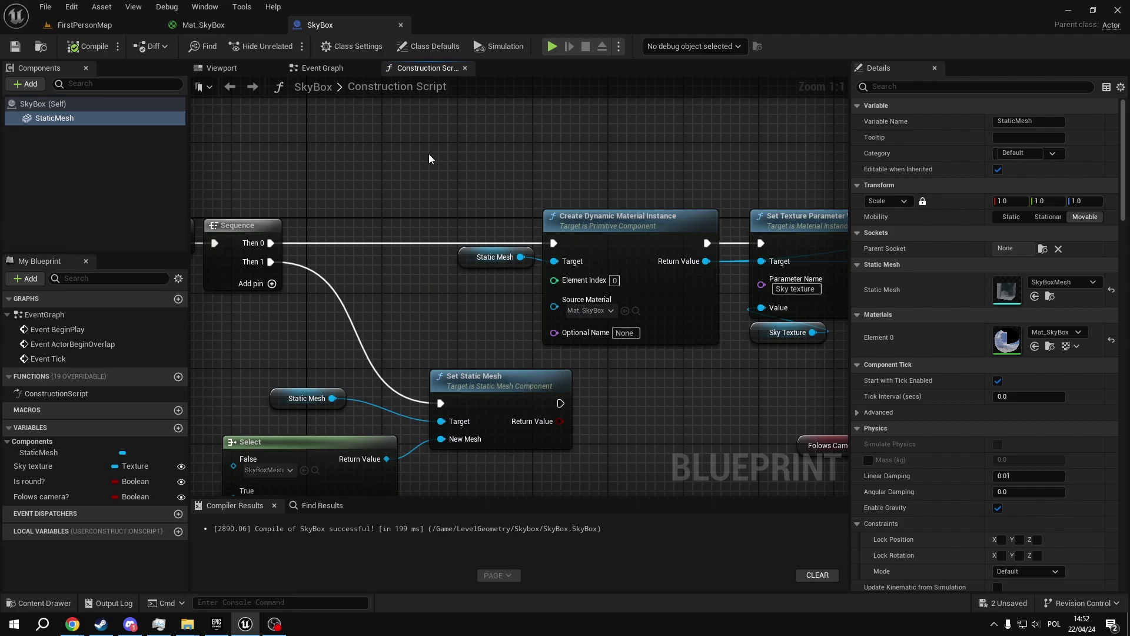
Examine the Follows Camera? parameter, Camera Position and If nodes driving World Position Offset in the Mat_SkyBox graph
{"action": "left_click", "coordinate": [203, 25]}
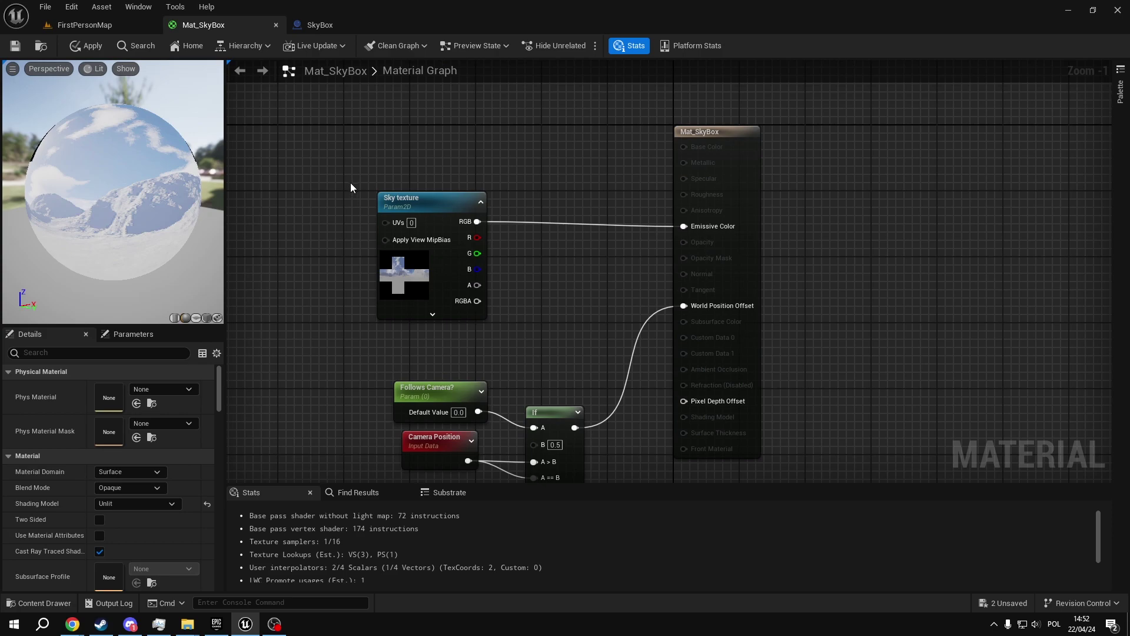
{"action": "left_click_drag", "start_coordinate": [493, 308], "coordinate": [495, 311]}
{"action": "left_click", "coordinate": [548, 353]}
{"action": "right_click_drag", "start_coordinate": [550, 357], "coordinate": [528, 236]}
{"action": "left_click", "coordinate": [407, 268]}
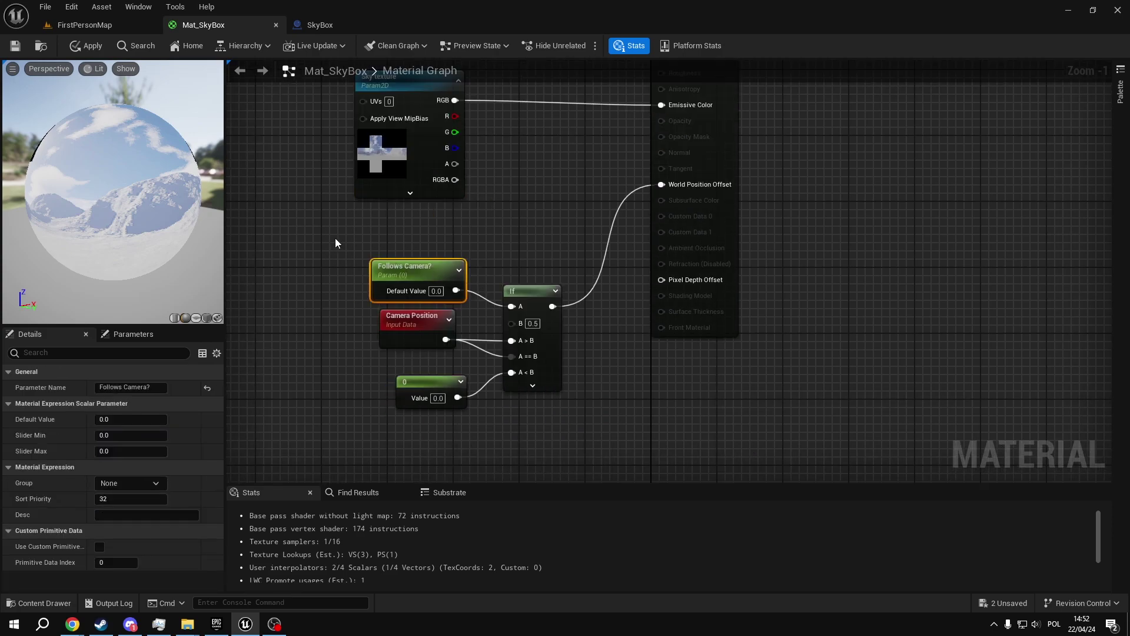
{"action": "left_click_drag", "start_coordinate": [565, 411], "coordinate": [565, 411]}
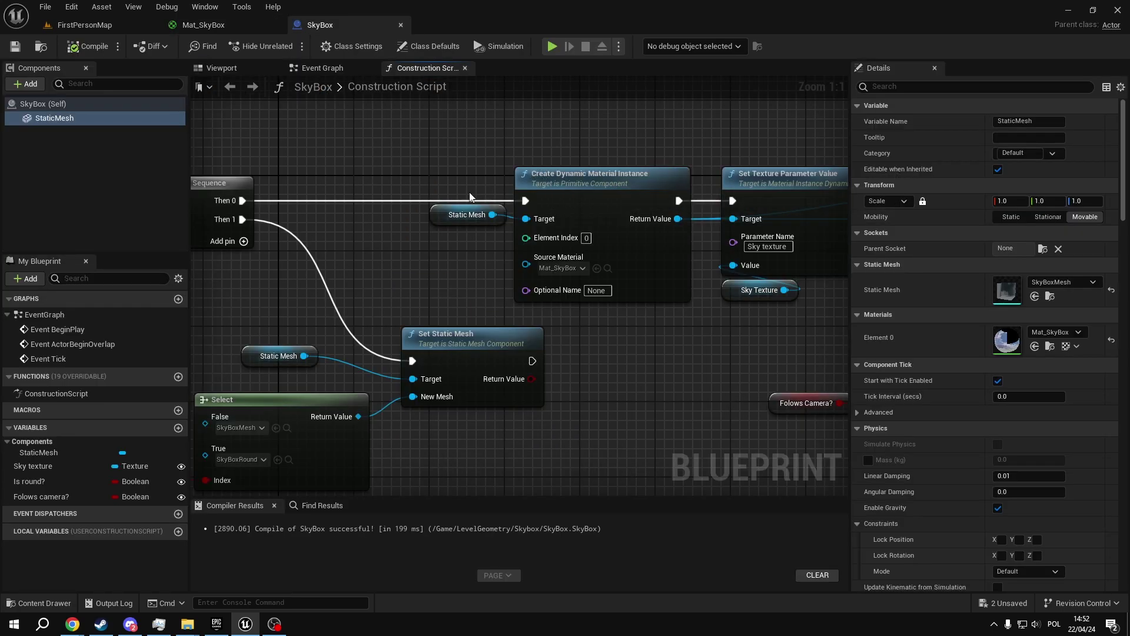
Open the SkyBoxMesh asset to check its material slot, and review the Create Dynamic Material Instance node in the SkyBox construction script
{"action": "double_click", "coordinate": [88, 118]}
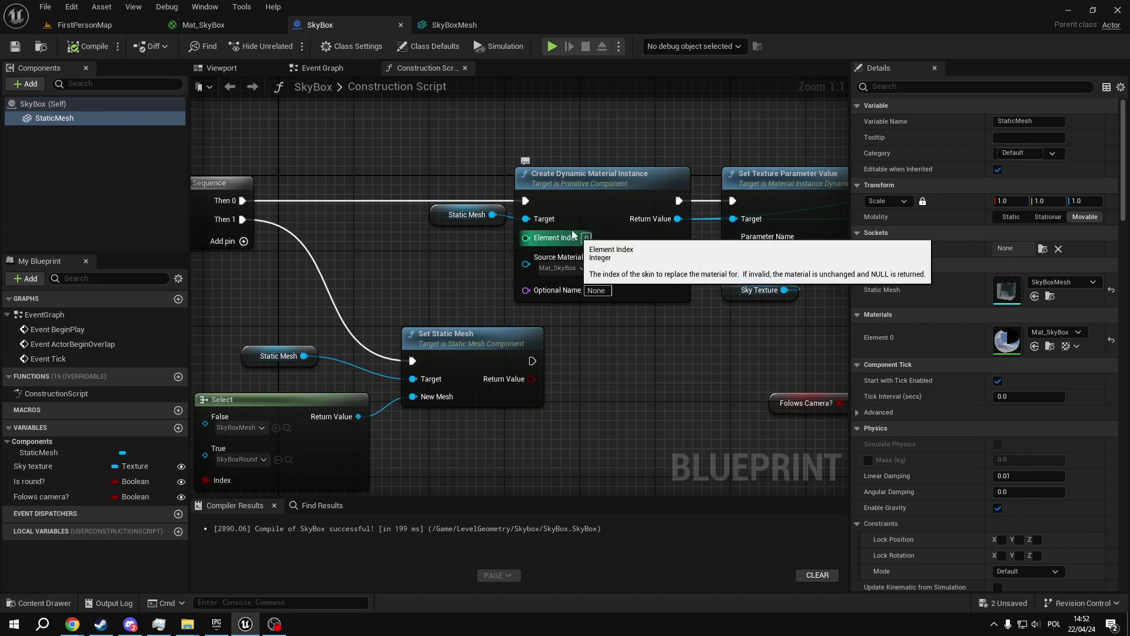
{"action": "left_click", "coordinate": [435, 24]}
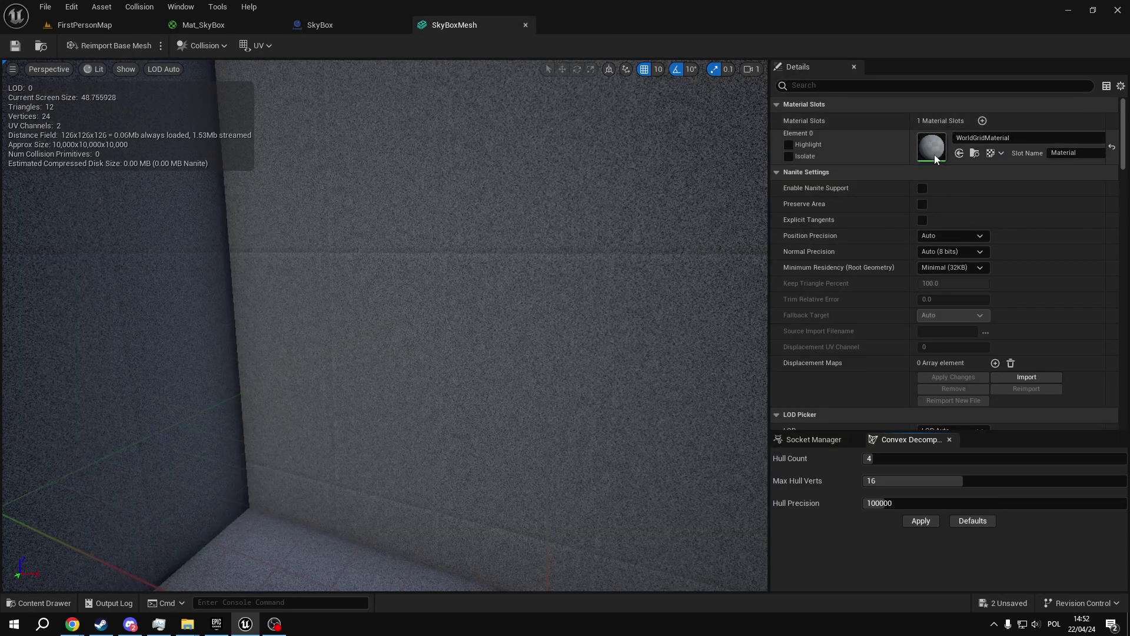
{"action": "left_click", "coordinate": [362, 30]}
{"action": "left_click_drag", "start_coordinate": [432, 204], "coordinate": [683, 447]}
{"action": "left_click", "coordinate": [384, 365]}
{"action": "right_click_drag", "start_coordinate": [384, 365], "coordinate": [580, 380]}
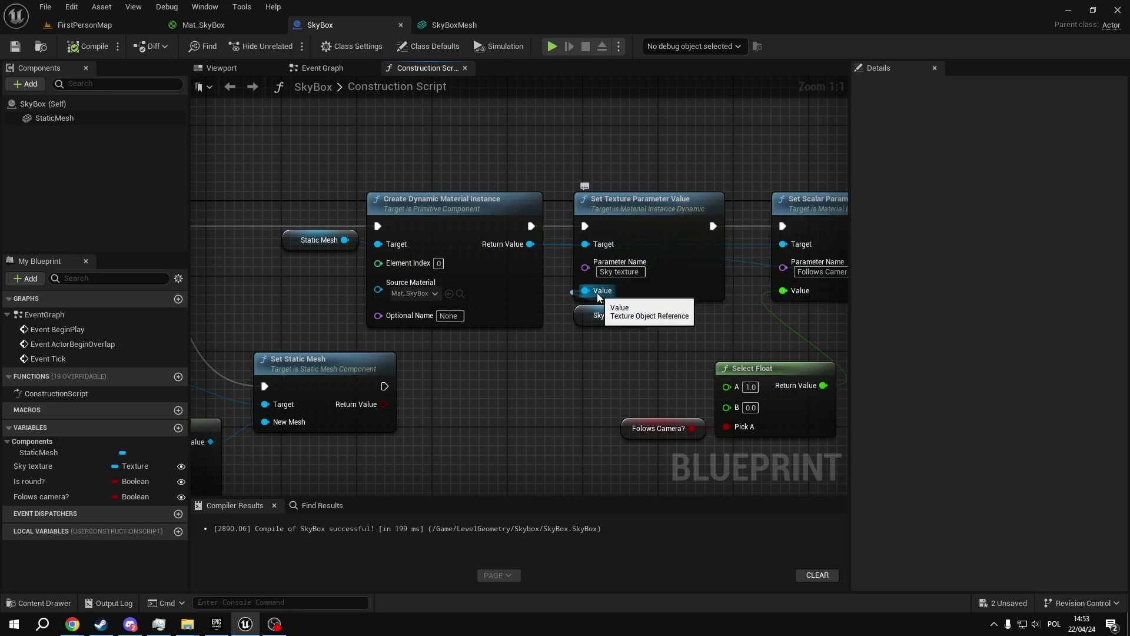
Review the Sky texture variable's settings and compare the blueprint's texture parameter name with the Sky texture node in Mat_SkyBox
{"action": "left_click", "coordinate": [45, 468]}
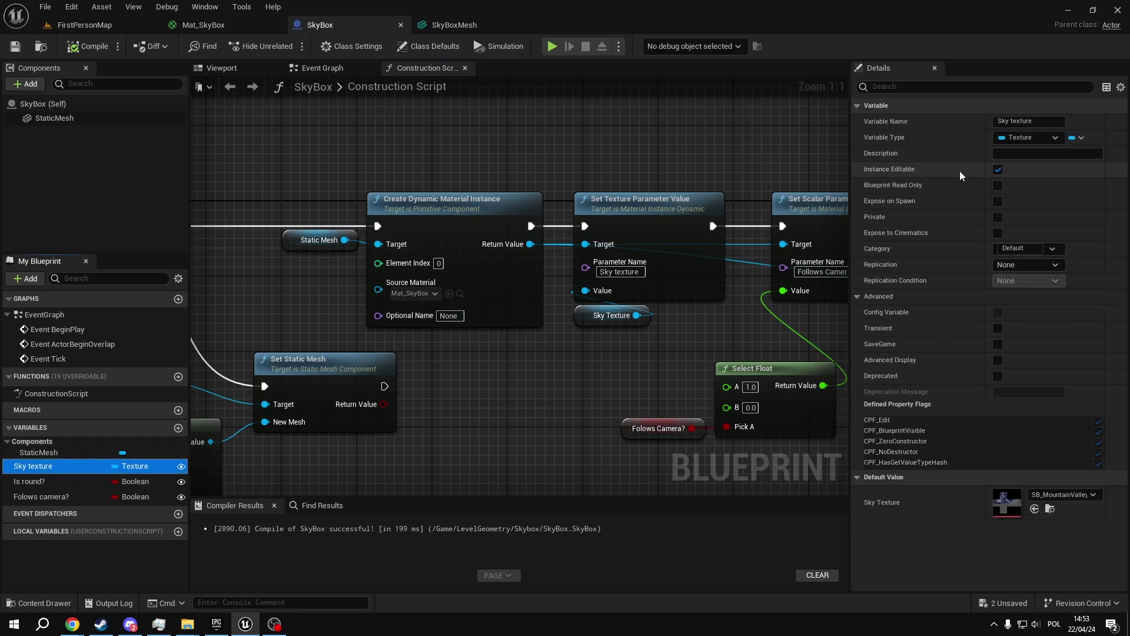
{"action": "left_click", "coordinate": [128, 25]}
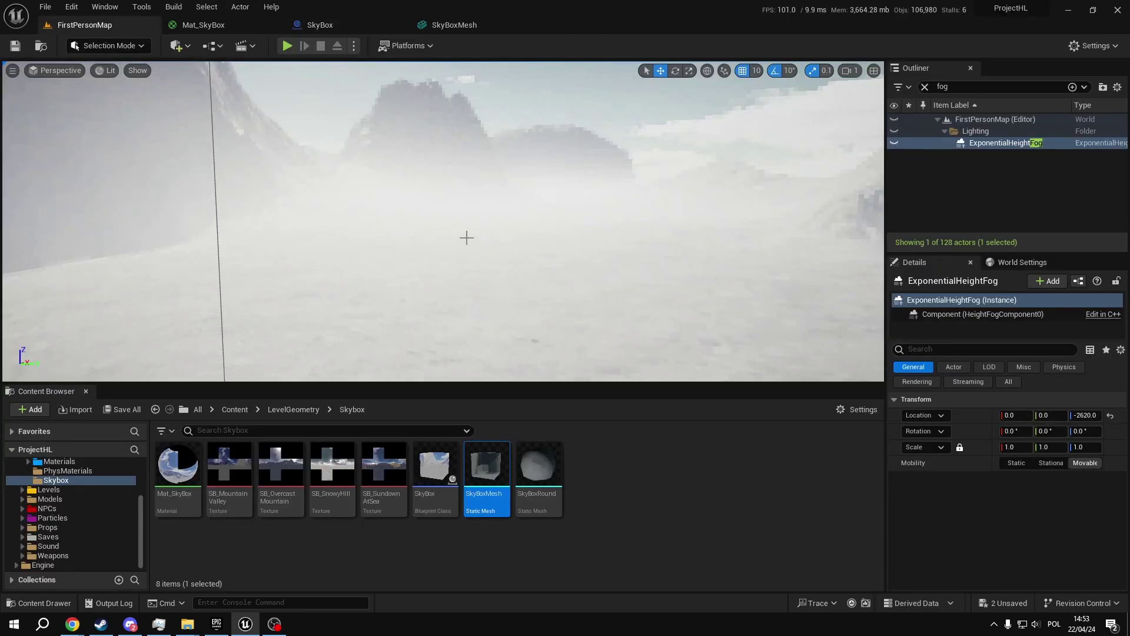
{"action": "left_click", "coordinate": [318, 25]}
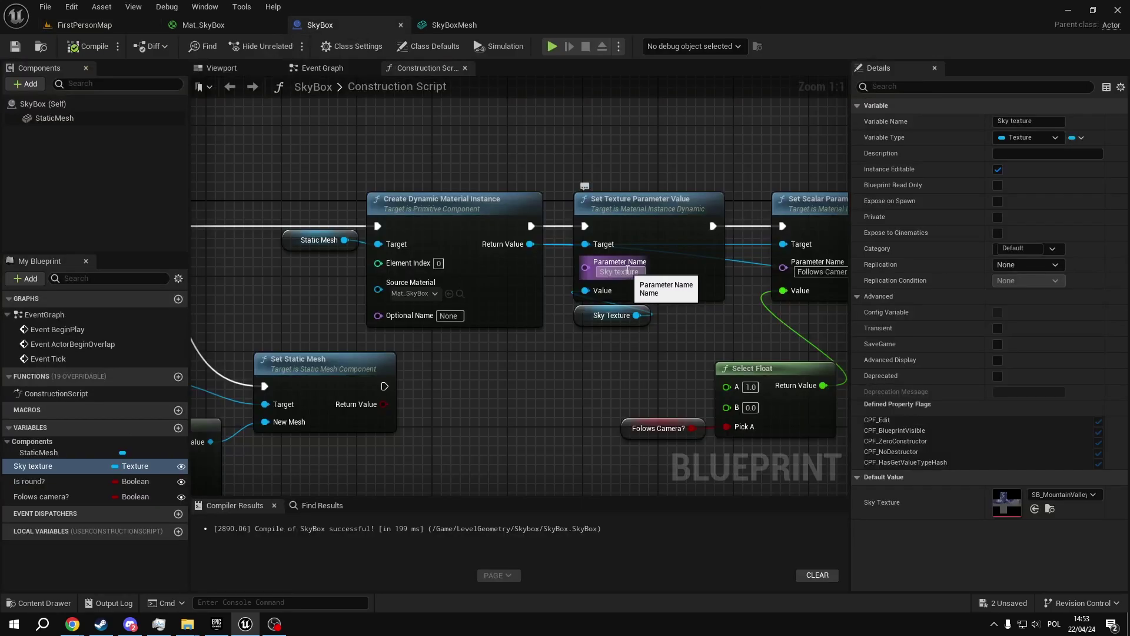
{"action": "left_click", "coordinate": [224, 24]}
{"action": "right_click_drag", "start_coordinate": [393, 106], "coordinate": [418, 132]}
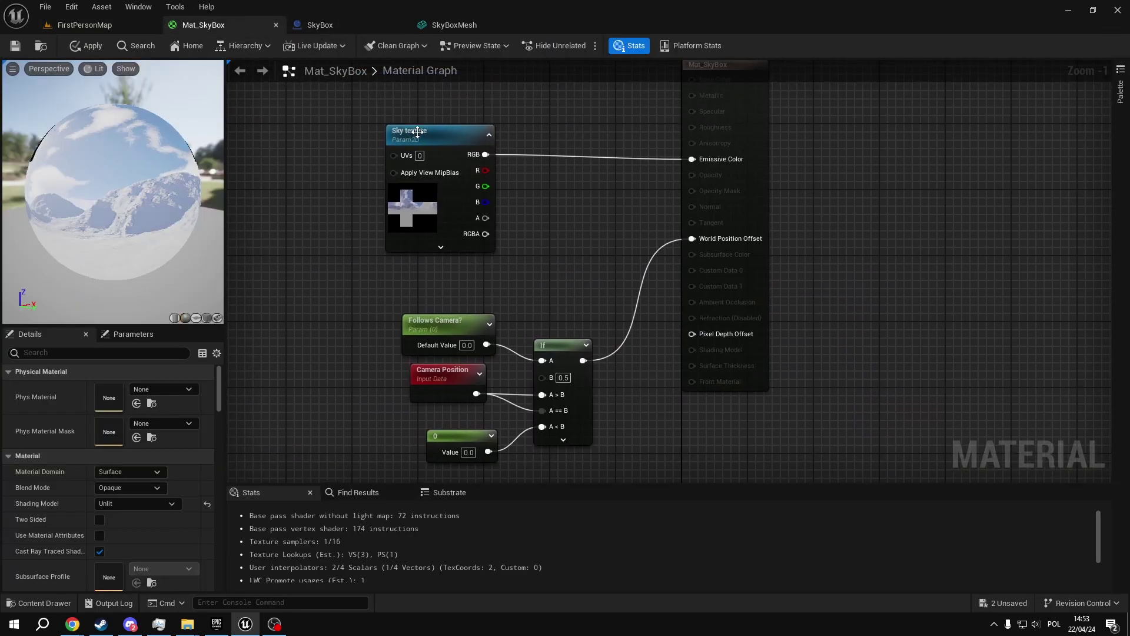
{"action": "left_click", "coordinate": [418, 132]}
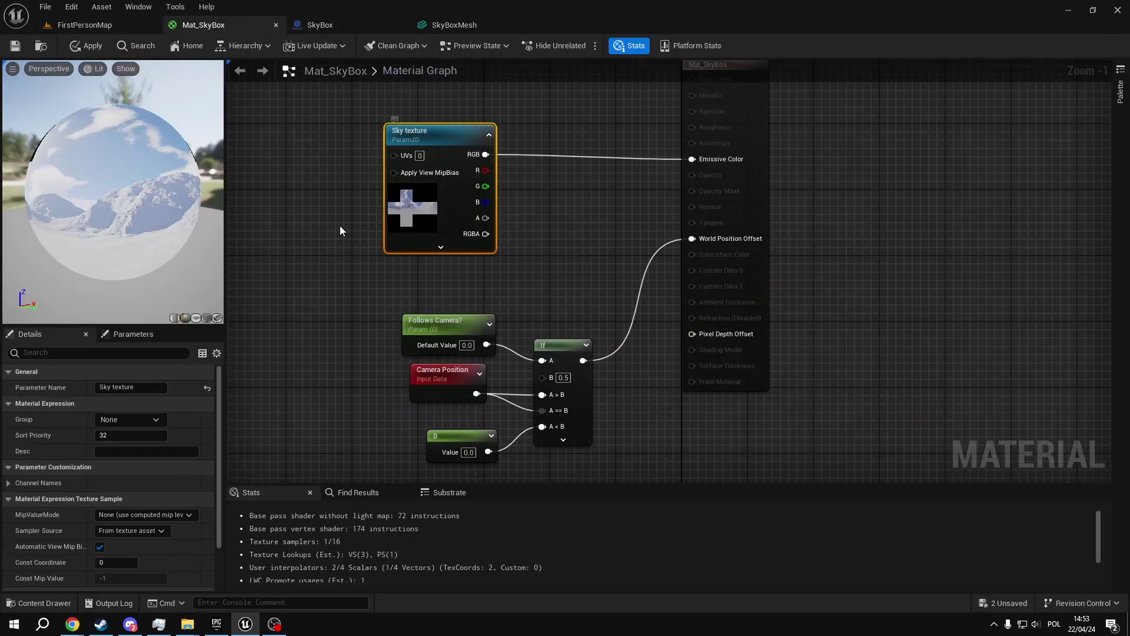
Compare the Follows Camera? name in the Set Scalar Parameter Value node with the camera-following nodes in Mat_SkyBox
{"action": "left_click", "coordinate": [308, 22]}
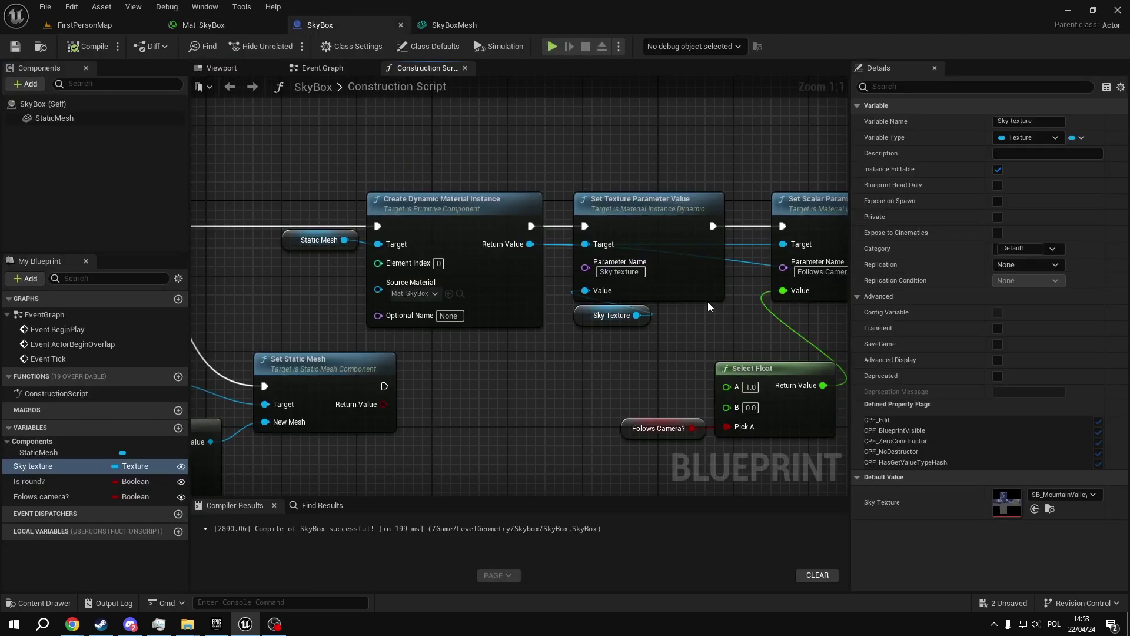
{"action": "right_click_drag", "start_coordinate": [708, 303], "coordinate": [512, 269]}
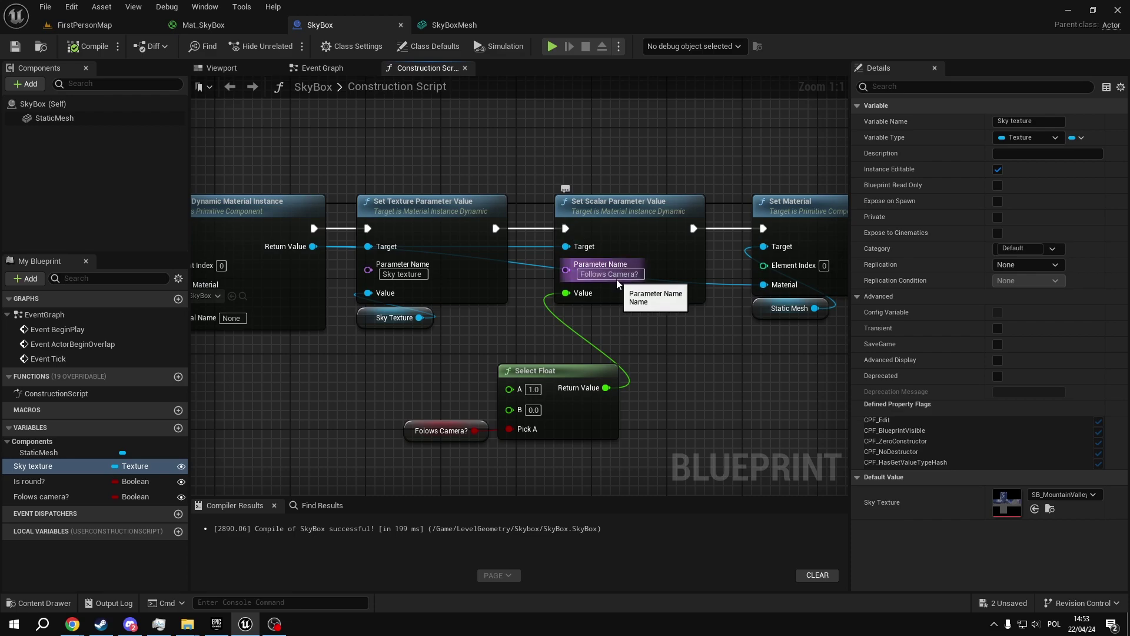
{"action": "left_click", "coordinate": [224, 25]}
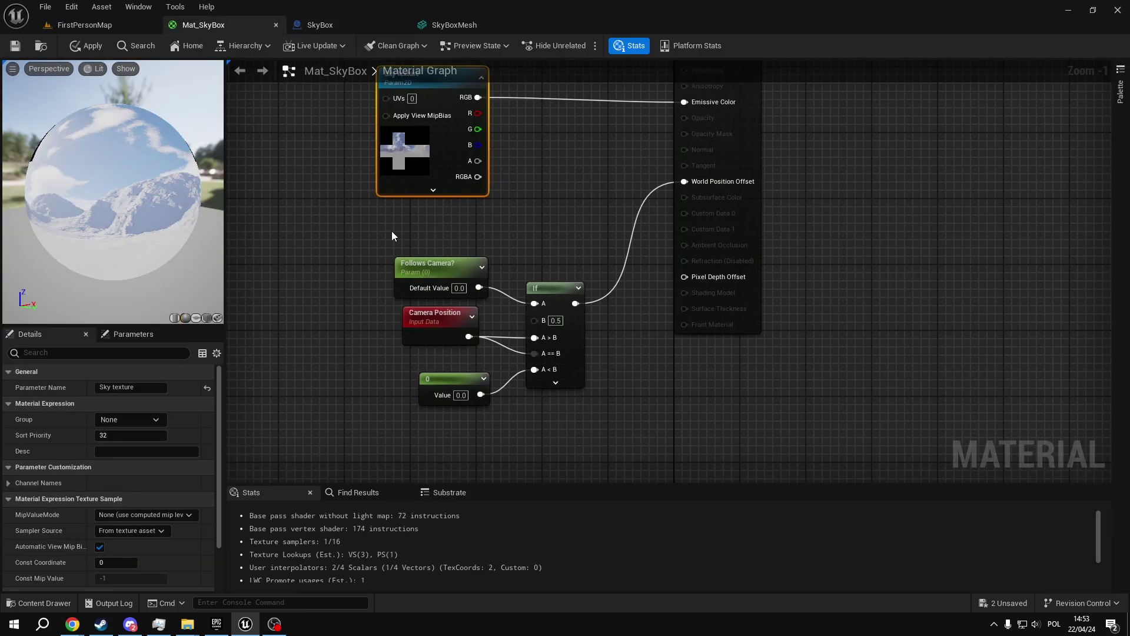
{"action": "left_click_drag", "start_coordinate": [392, 235], "coordinate": [629, 404]}
Review the SkyBox construction script's Select Float, Create Dynamic Material Instance and Set Material nodes and their connections
{"action": "left_click", "coordinate": [321, 26]}
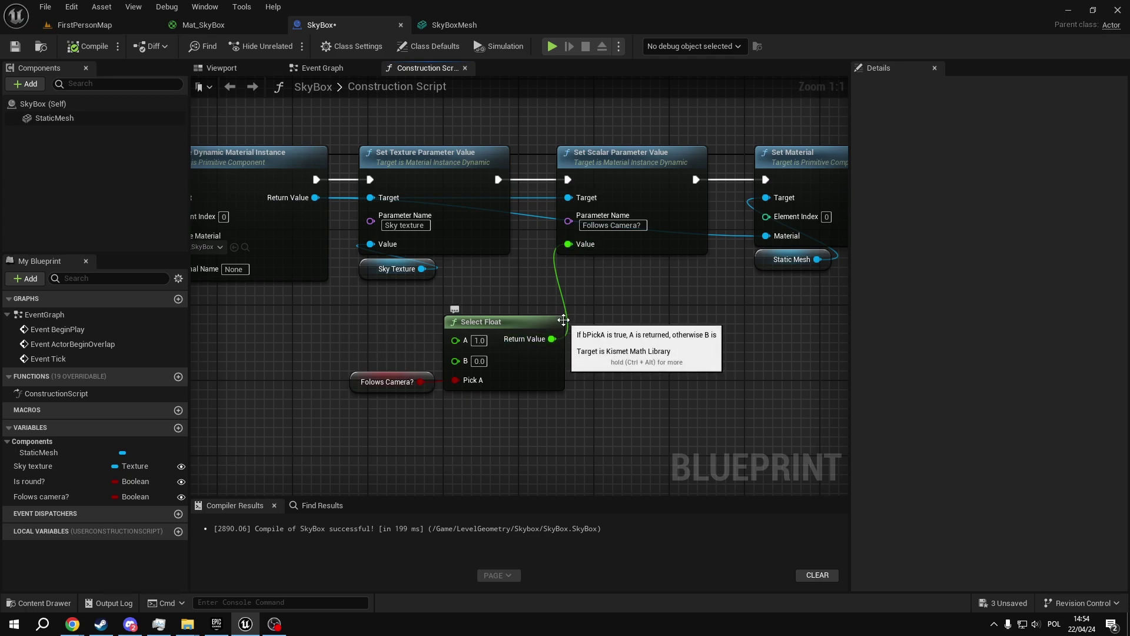
{"action": "right_click_drag", "start_coordinate": [627, 326], "coordinate": [748, 353]}
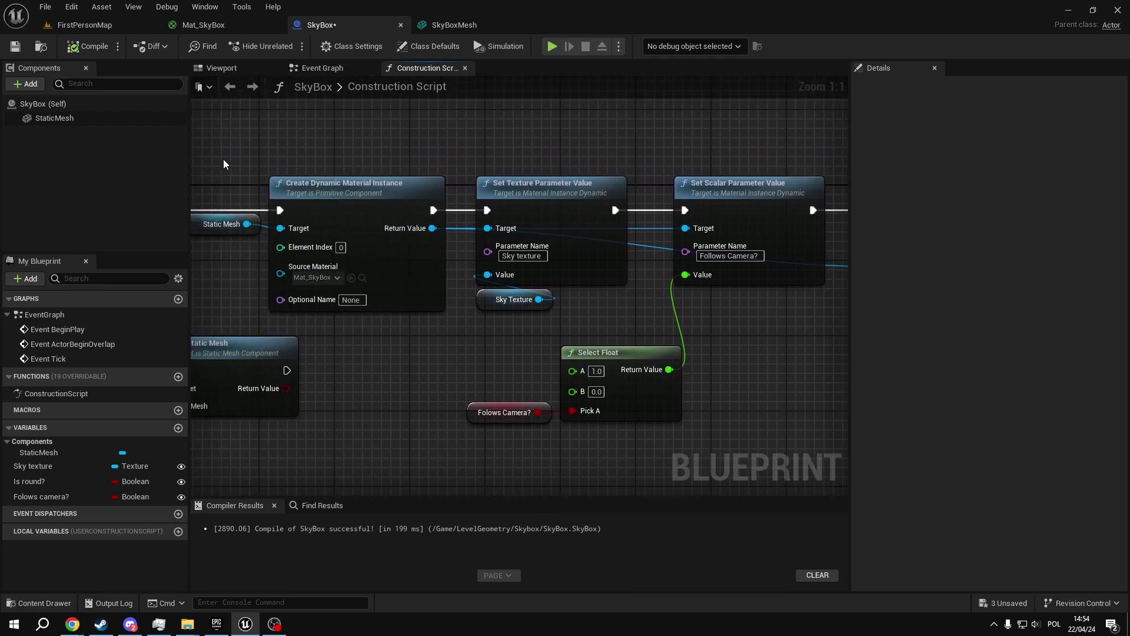
{"action": "left_click_drag", "start_coordinate": [224, 164], "coordinate": [318, 301]}
{"action": "left_click", "coordinate": [244, 282]}
{"action": "right_click_drag", "start_coordinate": [509, 288], "coordinate": [267, 303]}
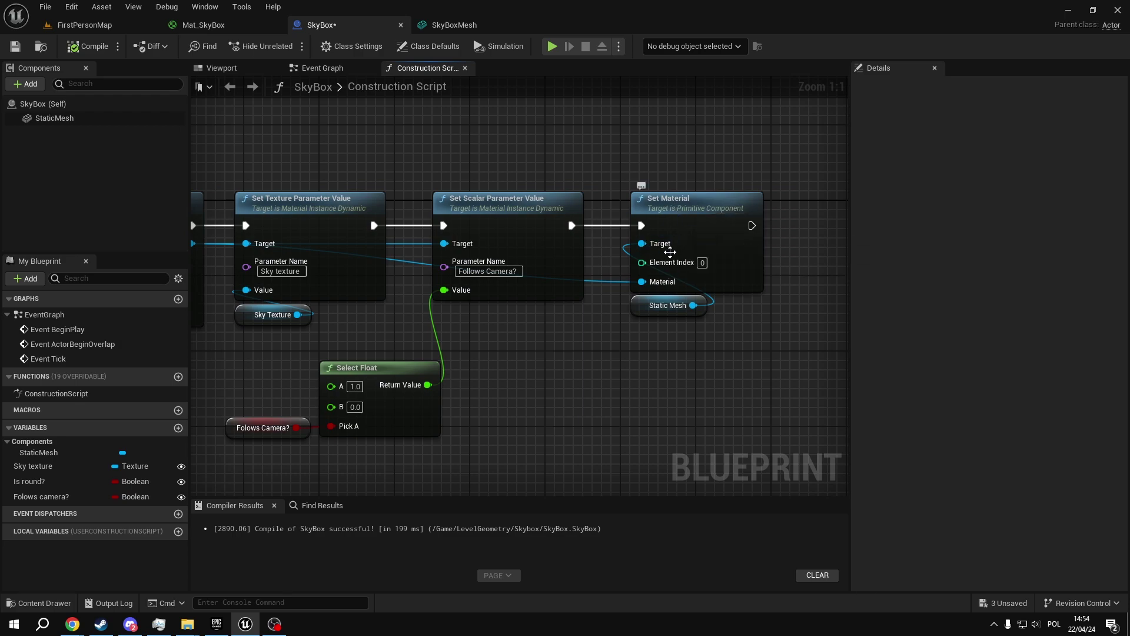
{"action": "right_click_drag", "start_coordinate": [198, 160], "coordinate": [646, 193]}
{"action": "left_click_drag", "start_coordinate": [417, 193], "coordinate": [608, 380]}
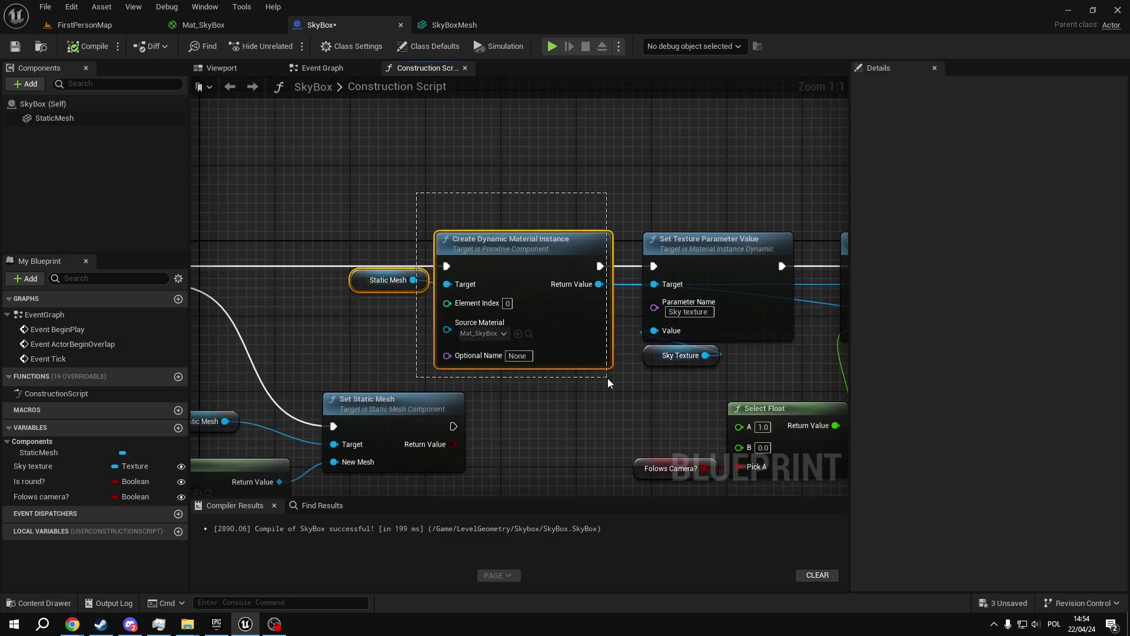
{"action": "left_click", "coordinate": [330, 212]}
Clear the actor filter in FirstPersonMap, select the SkyBox actor and inspect the material assigned to its StaticMesh component
{"action": "left_click", "coordinate": [88, 117]}
{"action": "left_click", "coordinate": [94, 26]}
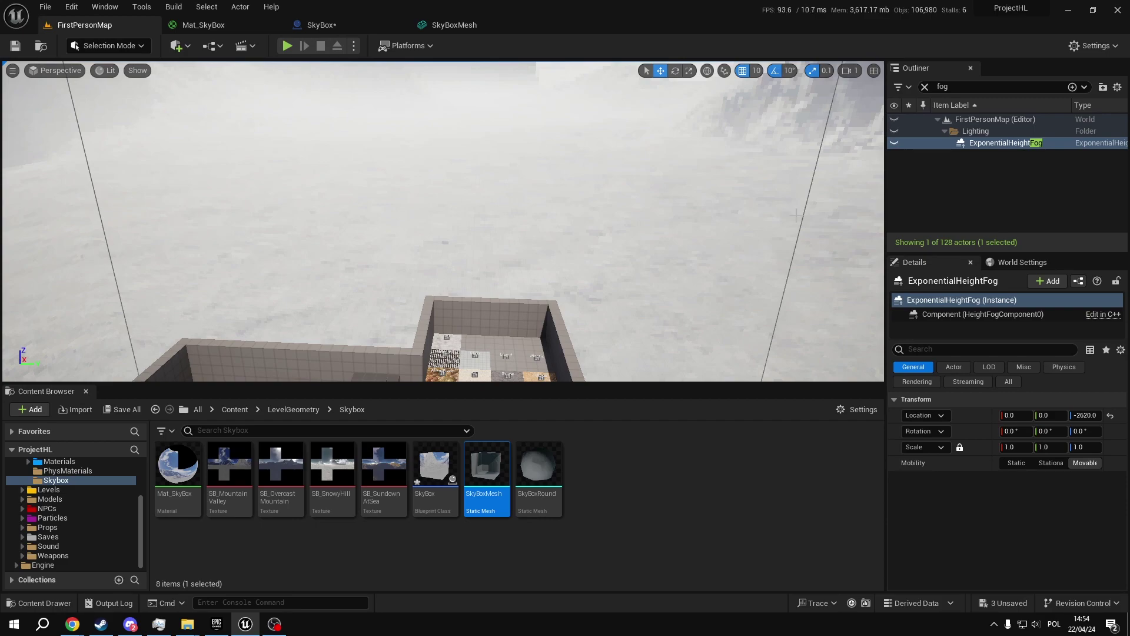
{"action": "left_click", "coordinate": [925, 87]}
{"action": "left_click", "coordinate": [743, 196]}
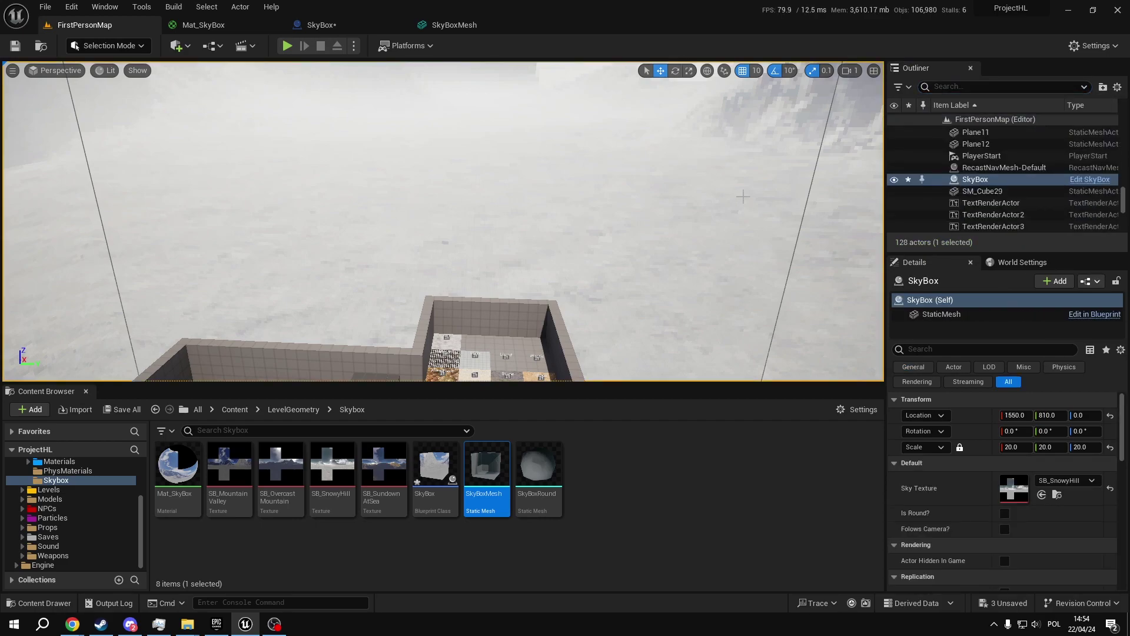
{"action": "left_click", "coordinate": [942, 315]}
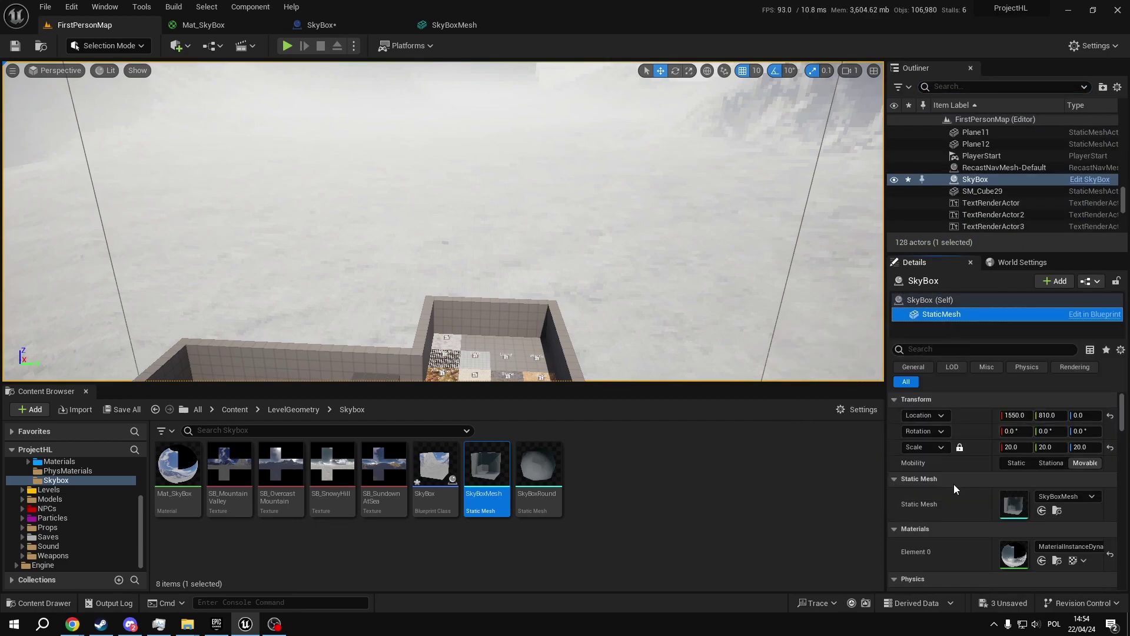
{"action": "scroll", "coordinate": [954, 484], "scroll_direction": "down", "scroll_amount": 1}
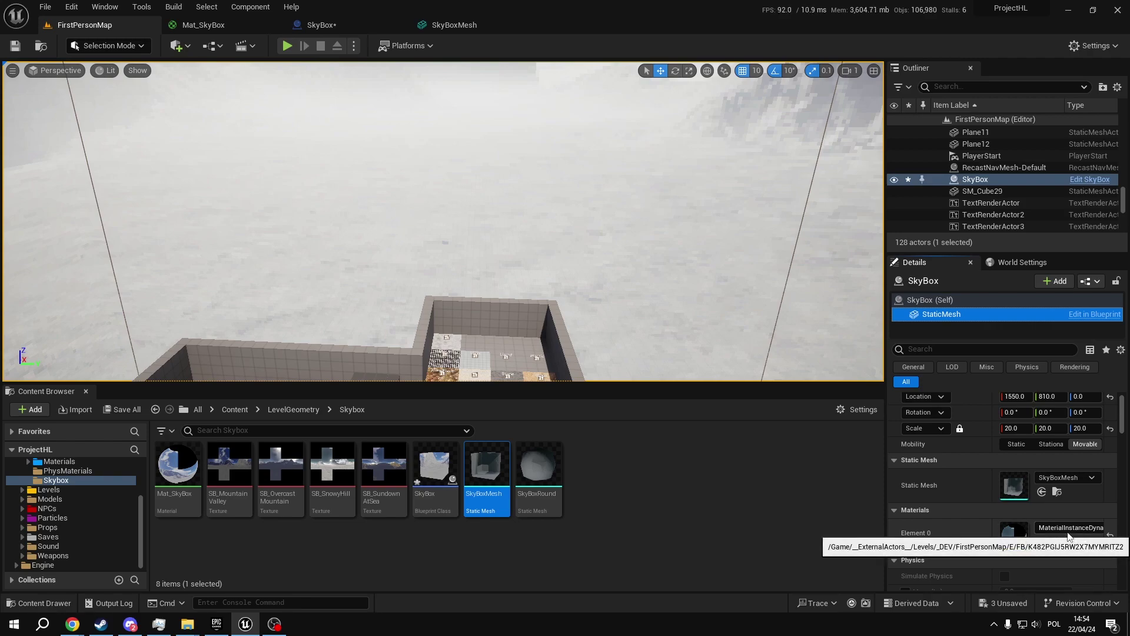
Examine how the dynamic material passes through the texture and scalar parameter nodes into Set Material in the construction script
{"action": "left_click", "coordinate": [321, 25]}
{"action": "left_click_drag", "start_coordinate": [292, 234], "coordinate": [717, 346]}
{"action": "left_click", "coordinate": [695, 351]}
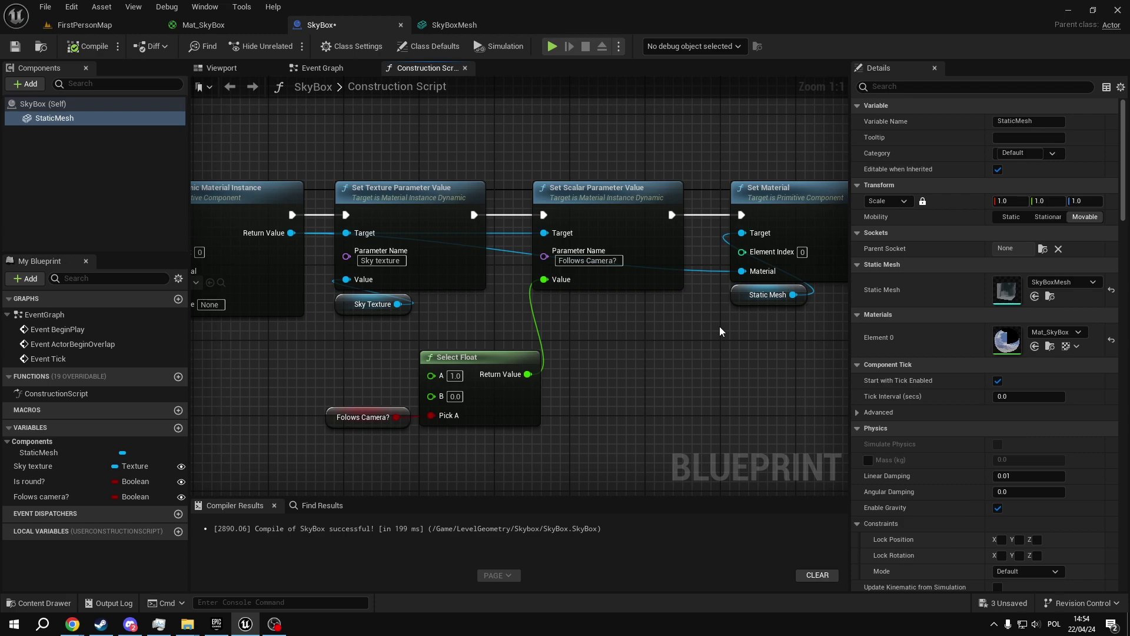
{"action": "right_click_drag", "start_coordinate": [627, 312], "coordinate": [745, 324]}
{"action": "right_click_drag", "start_coordinate": [767, 284], "coordinate": [441, 279]}
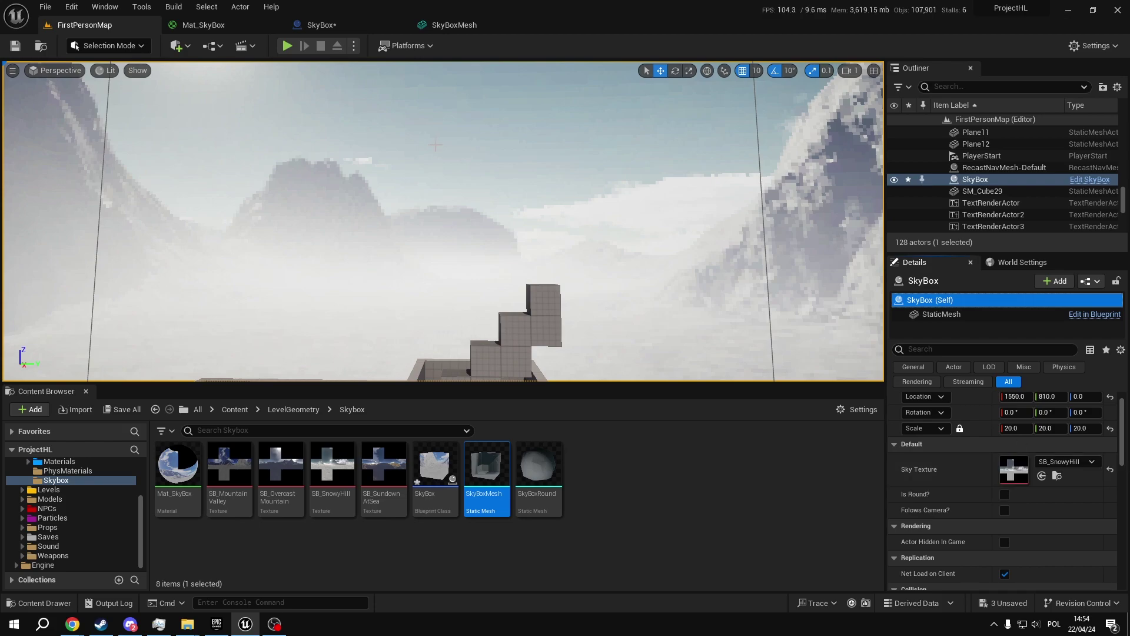
Try SB_OvercastMountain as the SkyBox actor's Sky Texture in FirstPersonMap and switch back to SB_SnowyHill
{"action": "left_click", "coordinate": [1065, 462]}
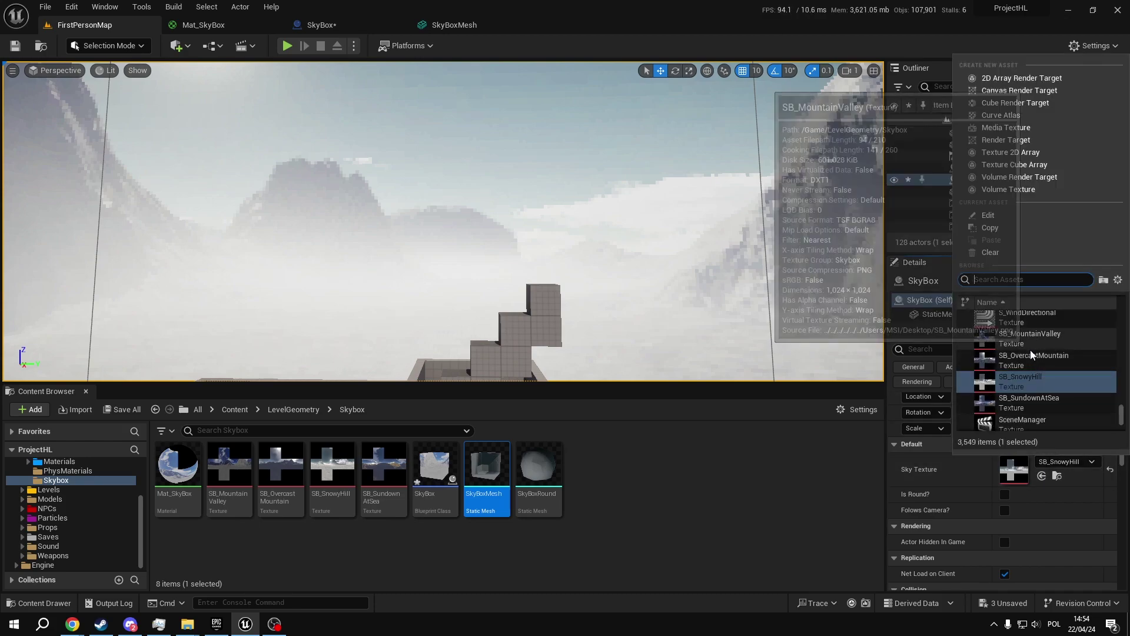
{"action": "left_click", "coordinate": [1034, 368]}
{"action": "left_click", "coordinate": [1078, 462]}
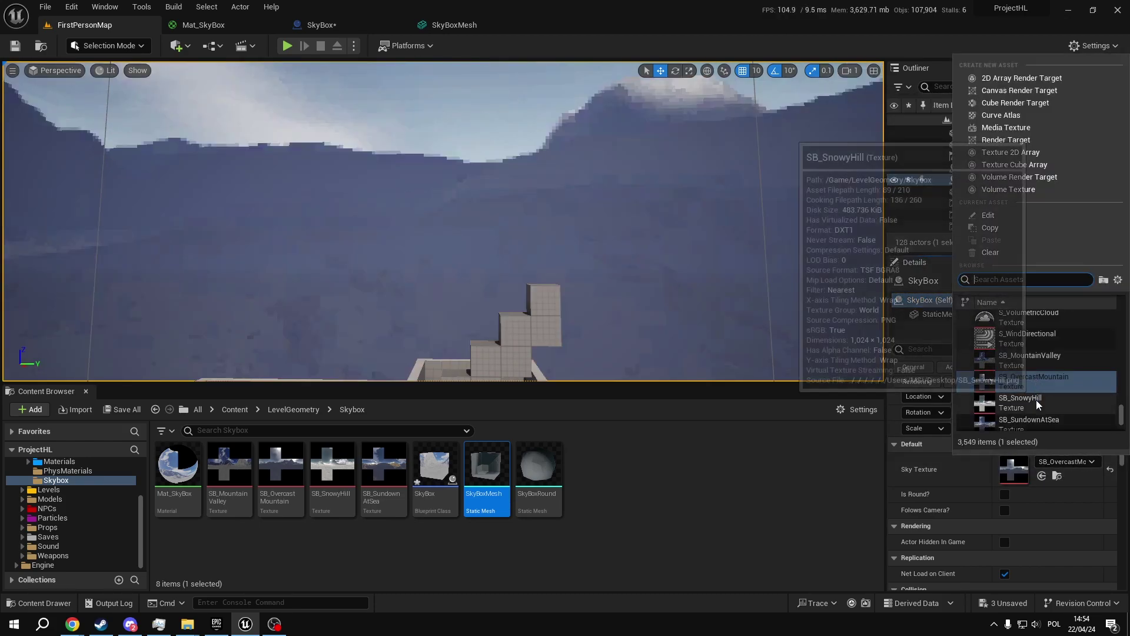
{"action": "left_click", "coordinate": [1037, 404]}
Fly around the level to examine the snowy skybox, including in the full-screen viewport
{"action": "right_click_drag", "start_coordinate": [633, 266], "coordinate": [601, 276]}
{"action": "key", "text": "s"}
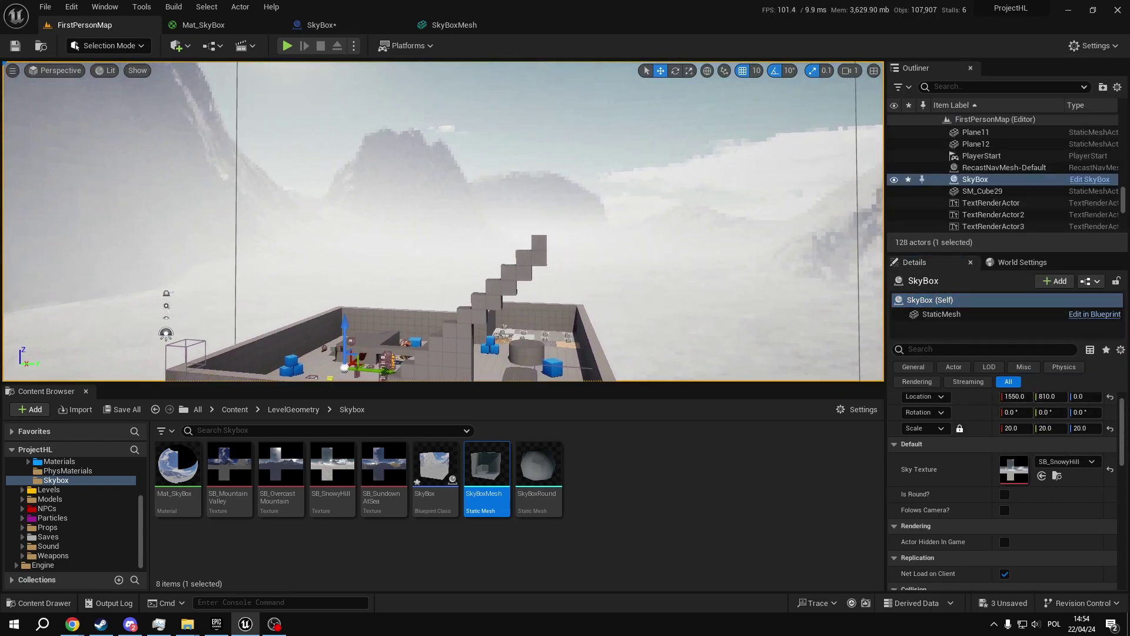
{"action": "mouse_move", "coordinate": [659, 266]}
{"action": "right_mouse_down"}
{"action": "mouse_move", "coordinate": [631, 242]}
{"action": "mouse_move", "coordinate": [649, 271]}
{"action": "right_mouse_up"}
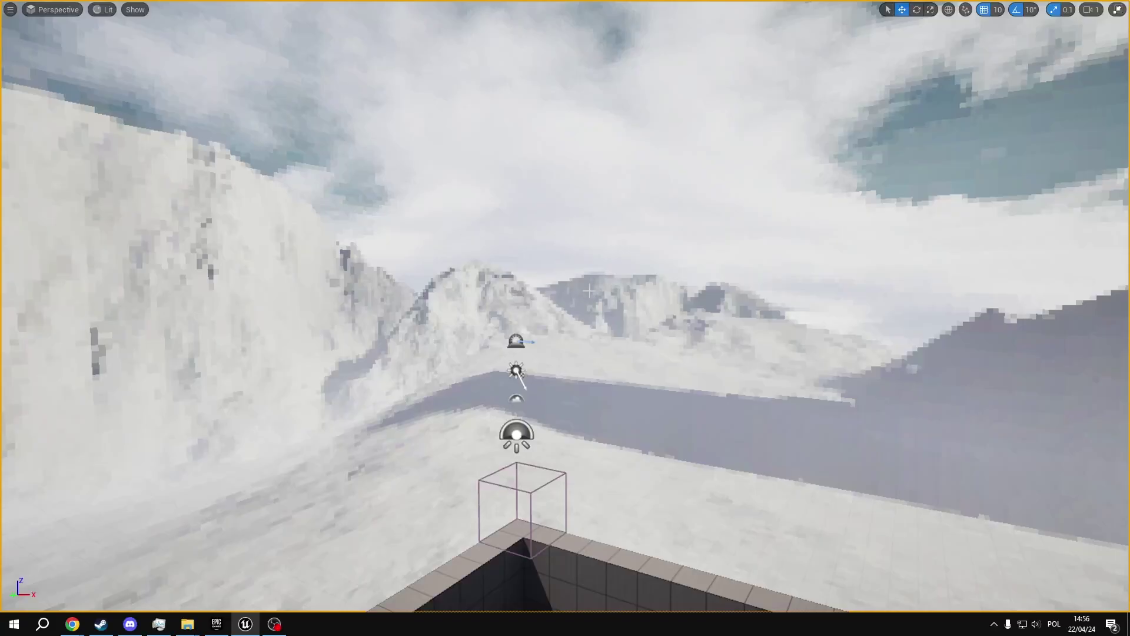
{"action": "mouse_move", "coordinate": [604, 337]}
{"action": "right_mouse_down"}
{"action": "mouse_move", "coordinate": [794, 254]}
{"action": "mouse_move", "coordinate": [727, 289]}
{"action": "mouse_move", "coordinate": [532, 309]}
{"action": "mouse_move", "coordinate": [548, 330]}
{"action": "mouse_move", "coordinate": [602, 335]}
{"action": "right_mouse_up"}
{"action": "key", "text": "w"}
{"action": "key", "text": "w"}
{"action": "key", "text": "F11"}
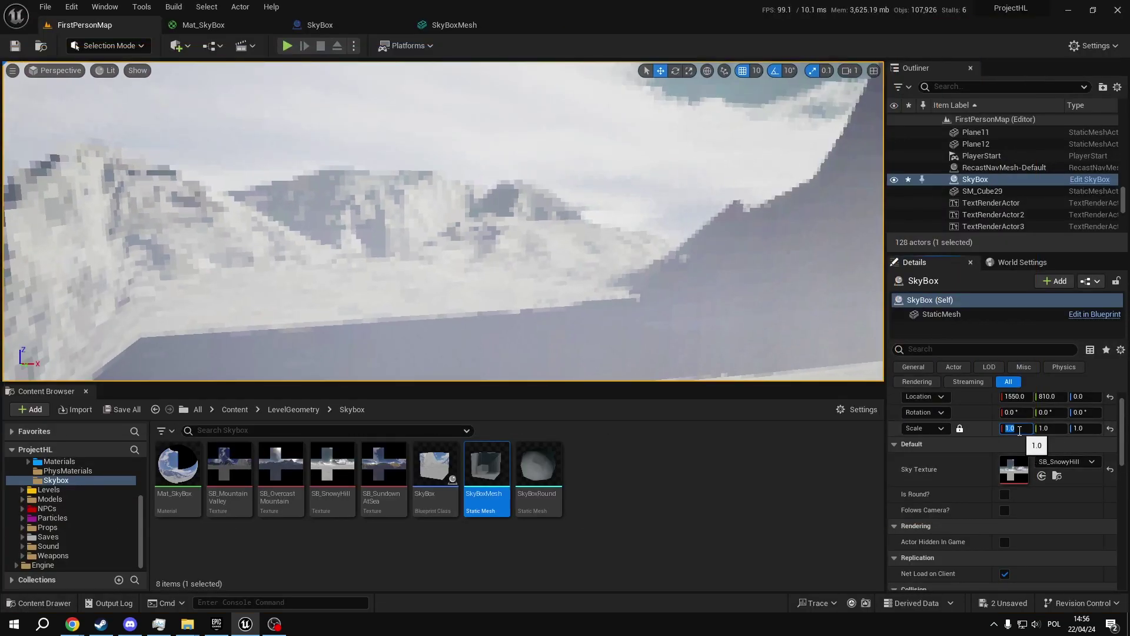
Set the SkyBox actor's scale to 20 on all axes and look around the scene
{"action": "type", "text": "20"}
{"action": "key", "text": "Return"}
{"action": "right_click_drag", "start_coordinate": [652, 330], "coordinate": [543, 307]}
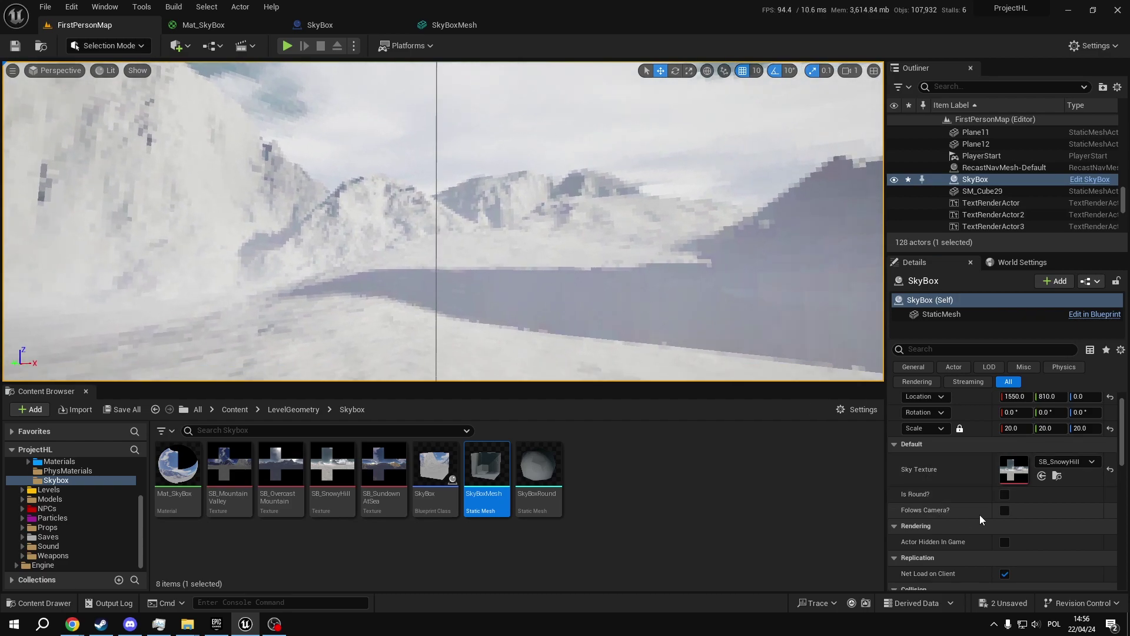
Try the Folows Camera? option on the SkyBox actor, look around with it enabled, and turn it off again
{"action": "left_click", "coordinate": [1005, 510]}
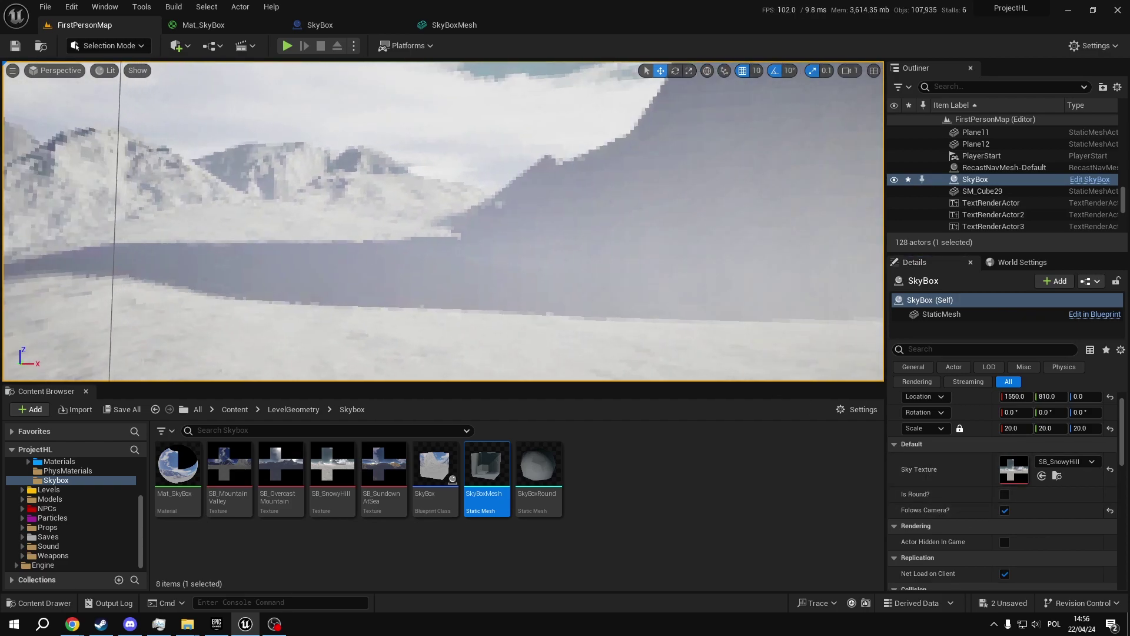
{"action": "right_click_drag", "start_coordinate": [565, 236], "coordinate": [478, 242]}
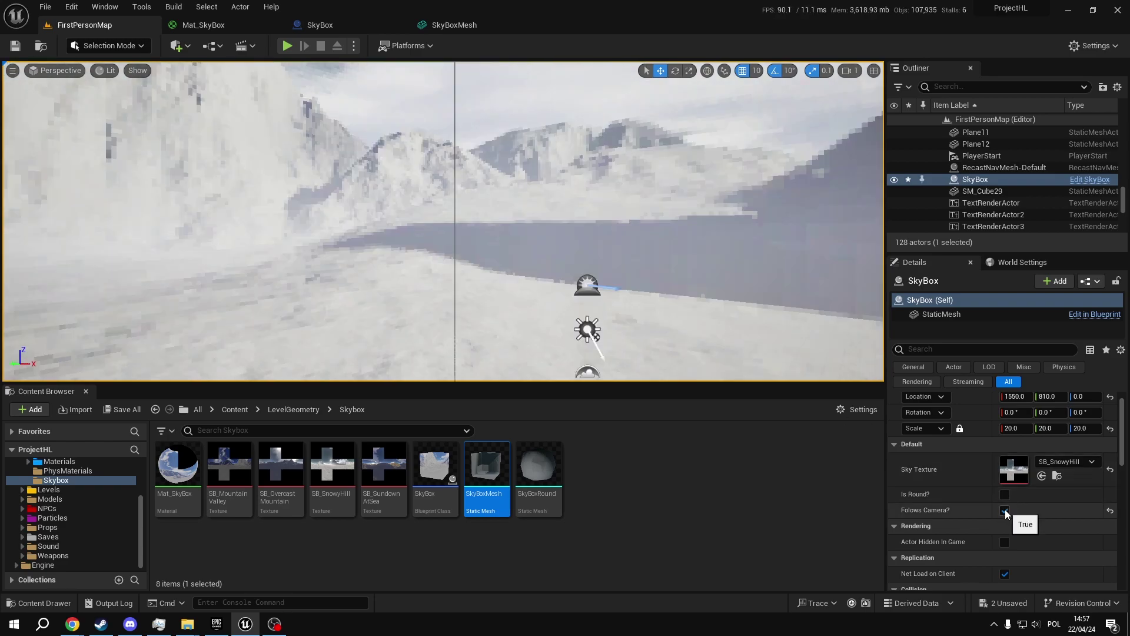
{"action": "left_click", "coordinate": [1005, 510]}
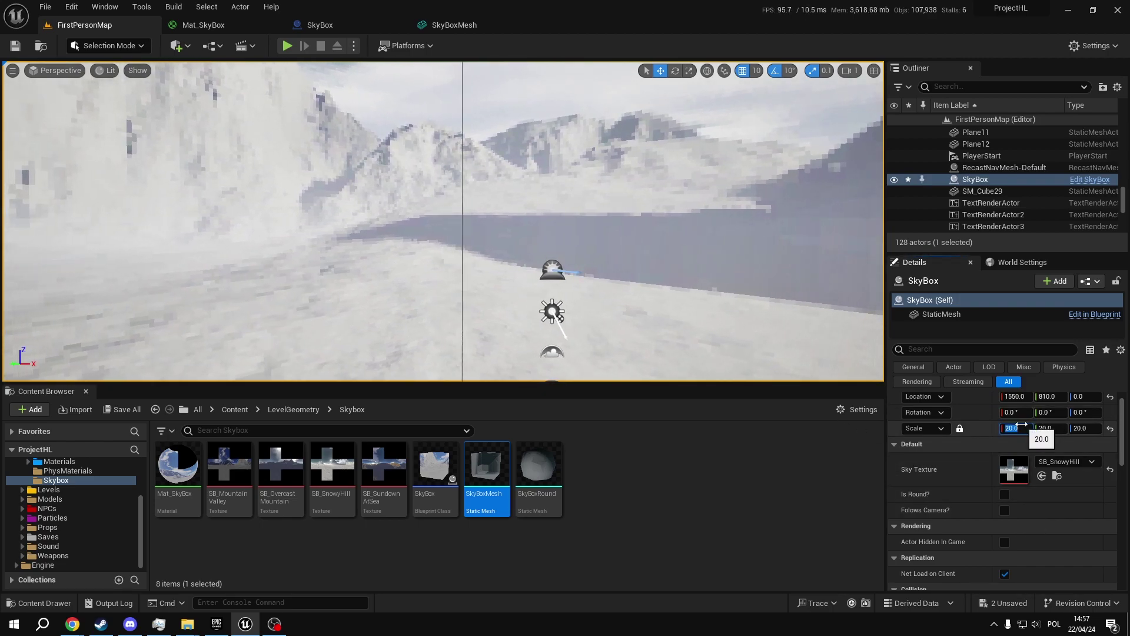
Set the SkyBox actor's scale to 2 on all axes and look around the smaller skybox
{"action": "type", "text": "2"}
{"action": "key", "text": "Return"}
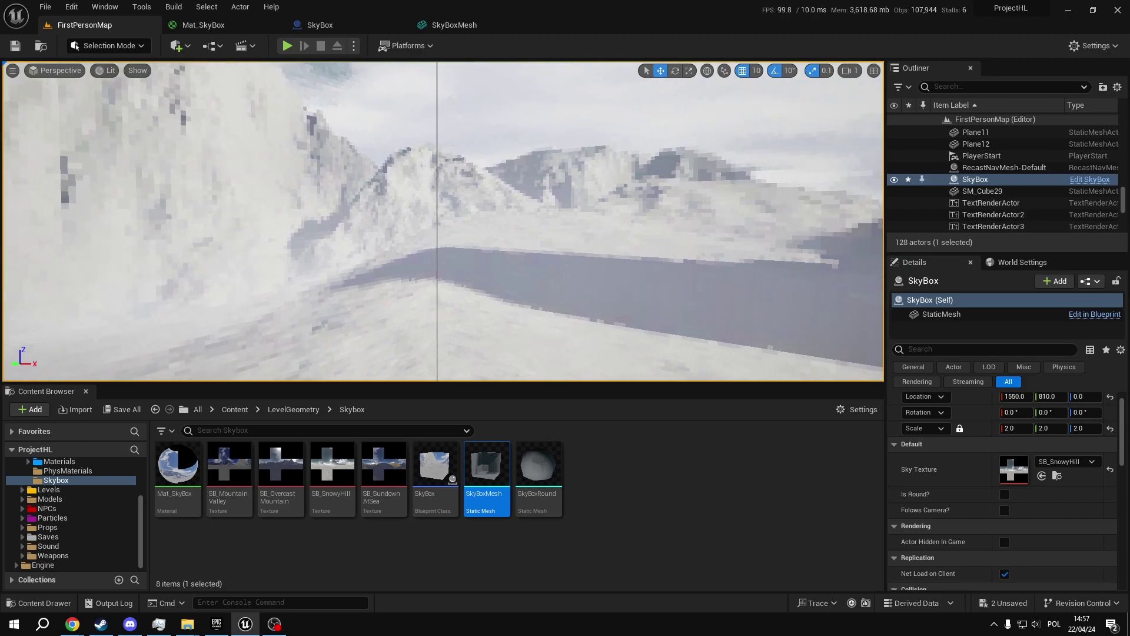
{"action": "right_click_drag", "start_coordinate": [545, 240], "coordinate": [362, 227]}
Enable the Is Round? option on the SkyBox actor and inspect the skybox in the full-screen viewport
{"action": "left_click", "coordinate": [1004, 495]}
{"action": "key", "text": "F11"}
{"action": "key", "text": "w"}
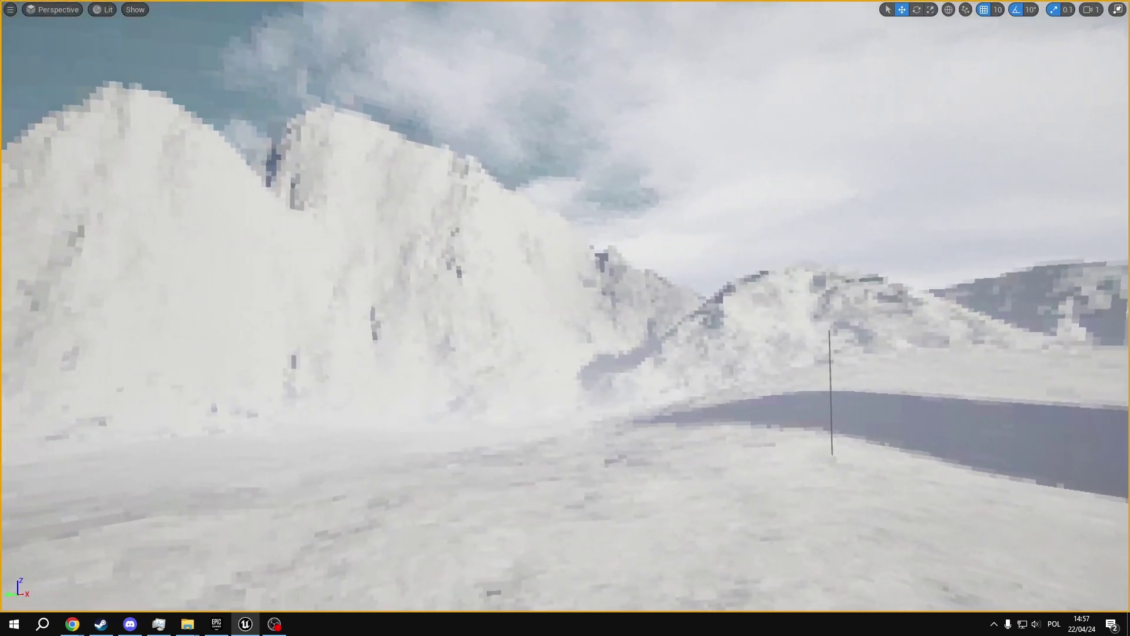
Look around the round skybox from other directions in the full-screen viewport, and leave full screen
{"action": "right_click_drag", "start_coordinate": [512, 291], "coordinate": [277, 259]}
{"action": "key", "text": "w"}
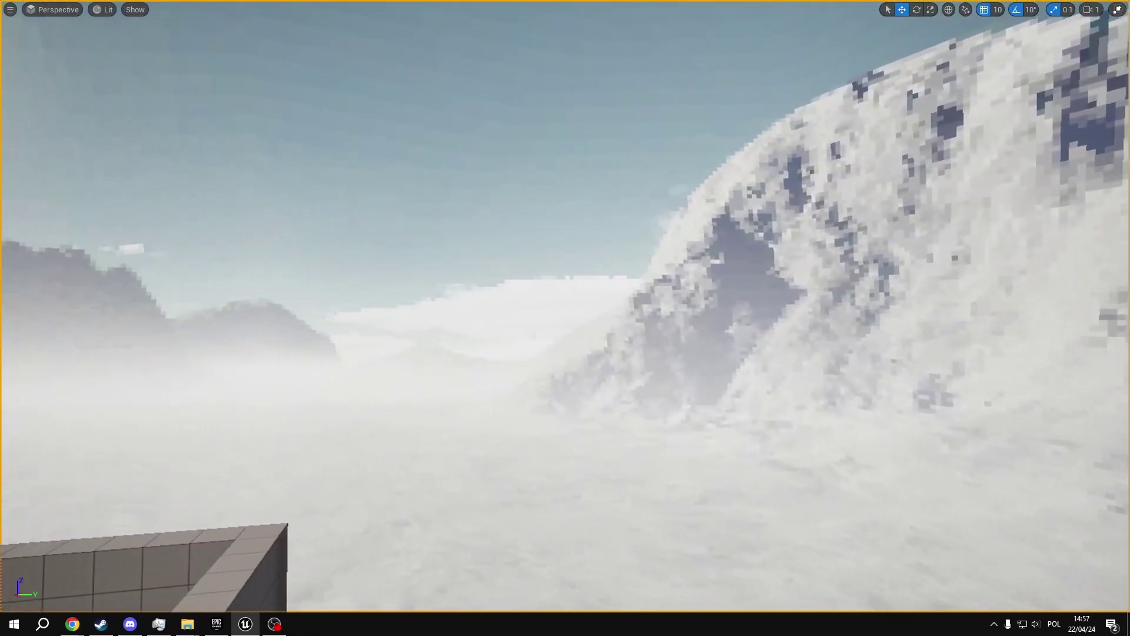
{"action": "right_click_drag", "start_coordinate": [566, 283], "coordinate": [642, 300]}
{"action": "key", "text": "F11"}
Open the SkyBox blueprint's construction script and review its Sequence, Create Dynamic Material Instance and Set Static Mesh nodes
{"action": "left_click", "coordinate": [461, 28]}
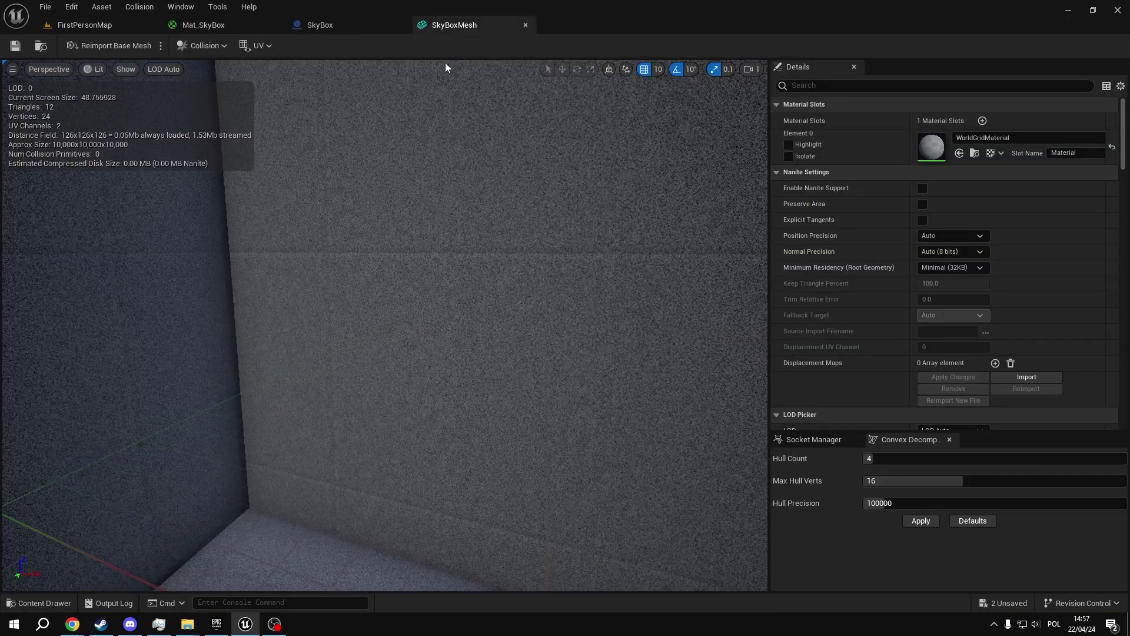
{"action": "left_click", "coordinate": [339, 24]}
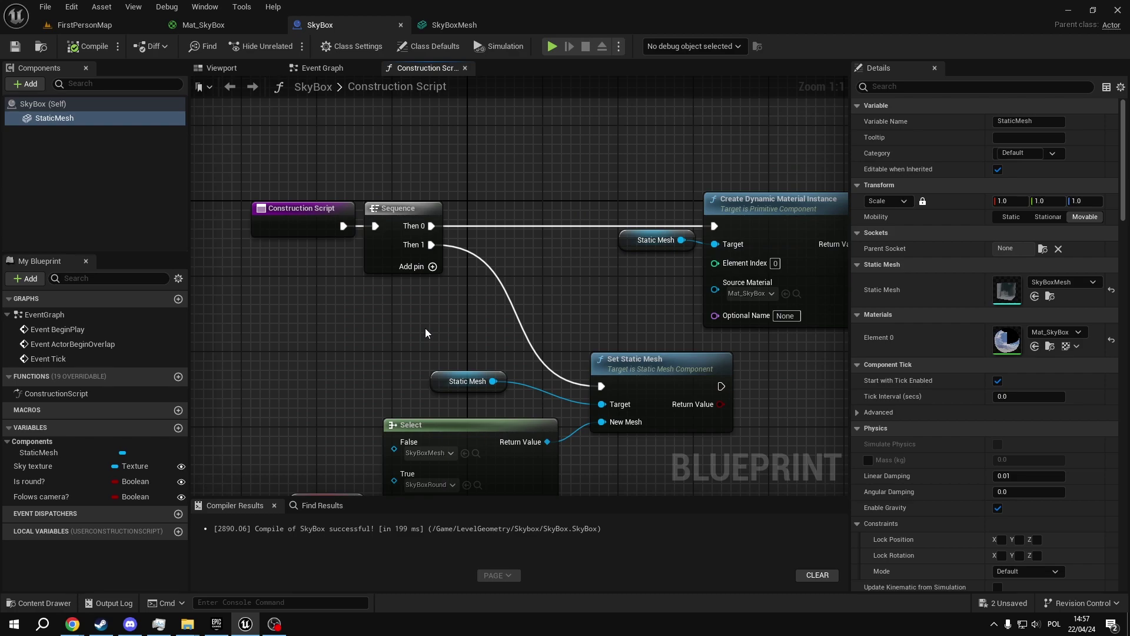
{"action": "right_click_drag", "start_coordinate": [425, 329], "coordinate": [435, 290]}
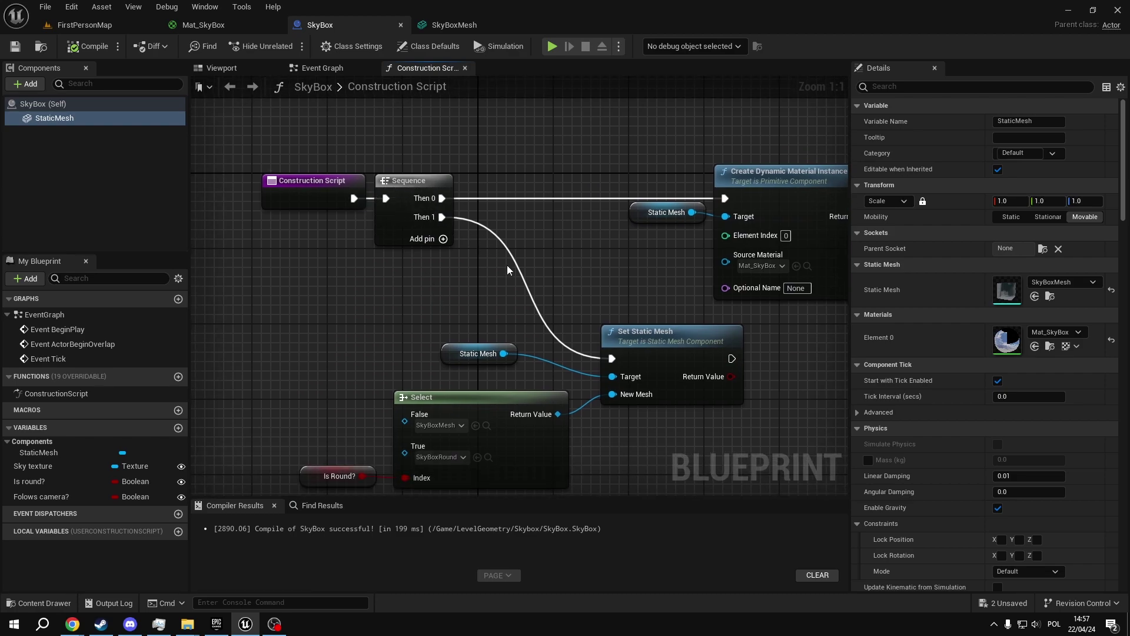
{"action": "right_click_drag", "start_coordinate": [508, 266], "coordinate": [467, 239]}
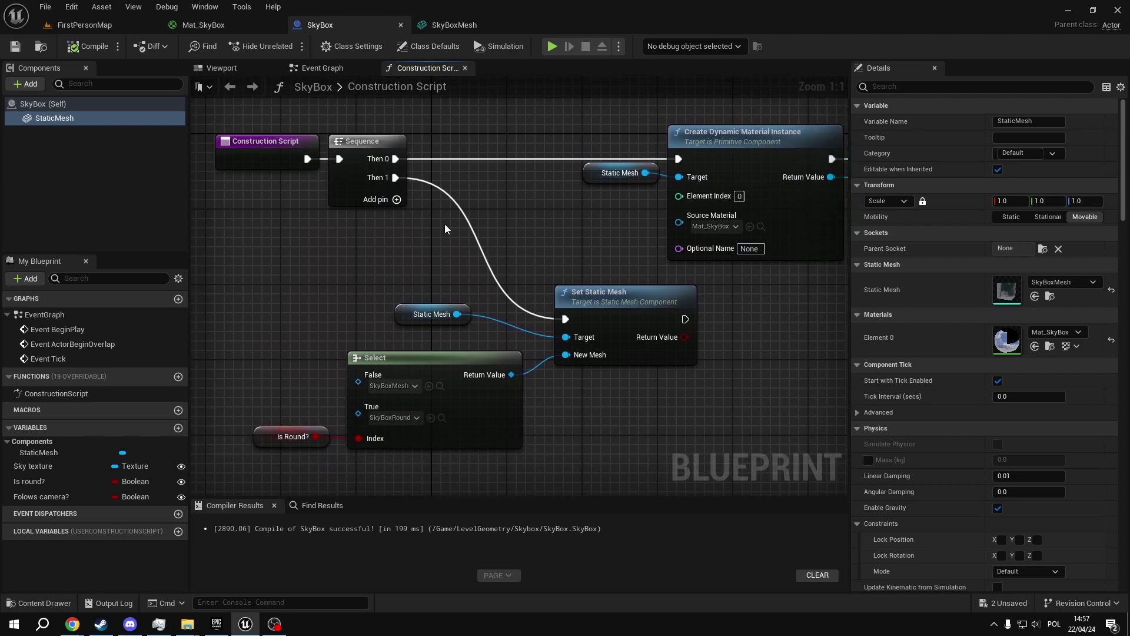
{"action": "right_click_drag", "start_coordinate": [430, 217], "coordinate": [192, 222]}
{"action": "right_click_drag", "start_coordinate": [253, 277], "coordinate": [699, 273]}
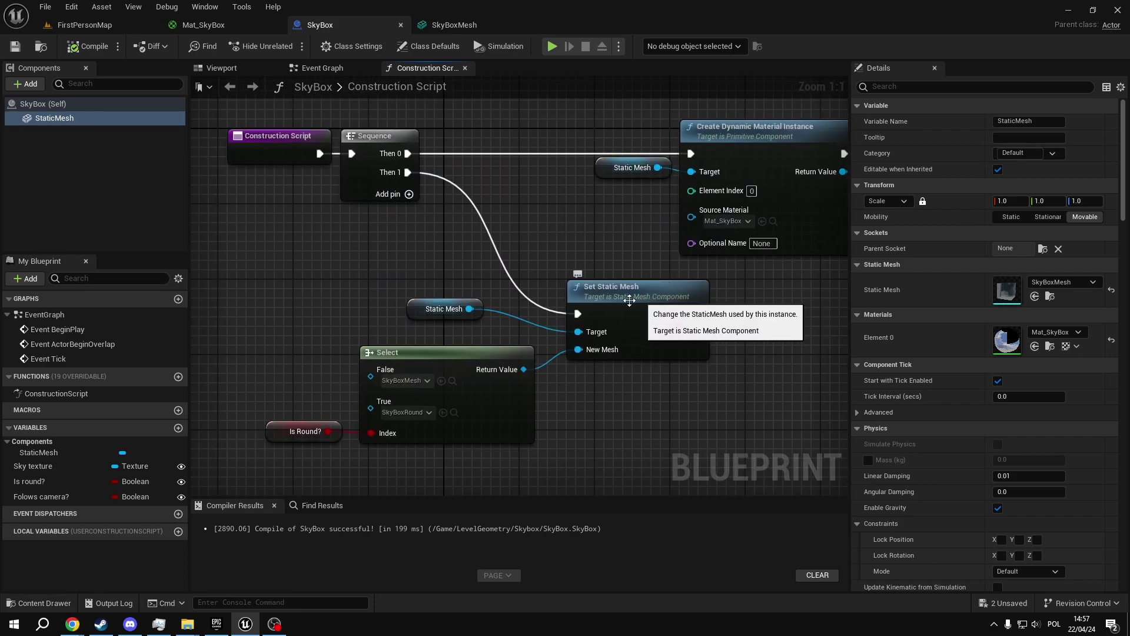
Move the Static Mesh node closer to Set Static Mesh and review the Is round? and Folows camera? variables and the Select node
{"action": "left_click_drag", "start_coordinate": [427, 318], "coordinate": [493, 337]}
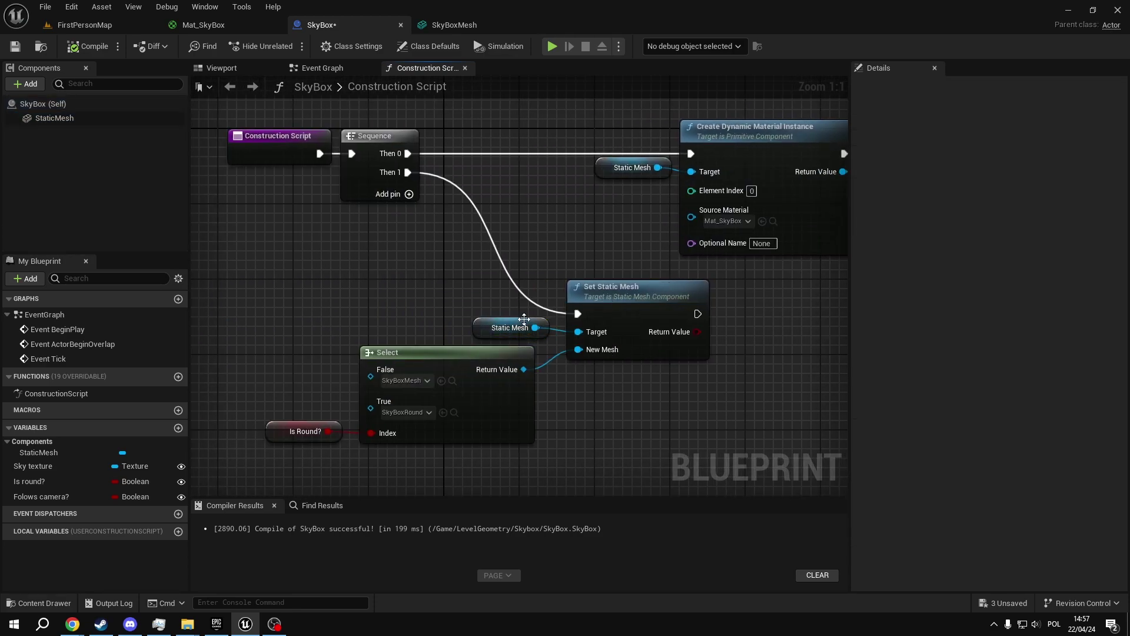
{"action": "left_click", "coordinate": [304, 431]}
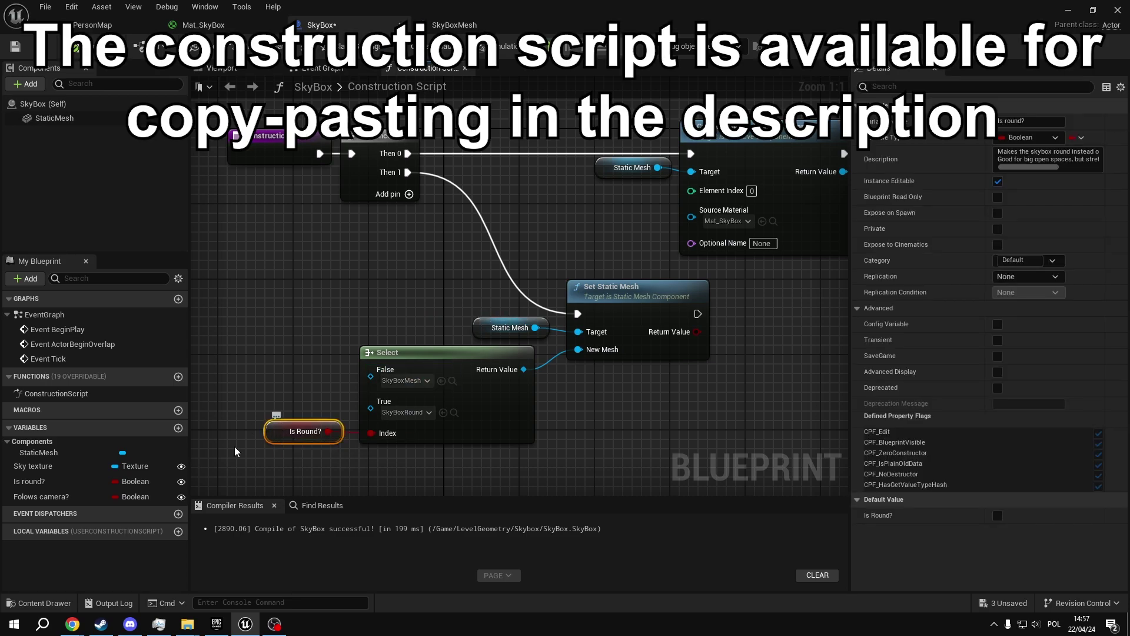
{"action": "left_click", "coordinate": [41, 497]}
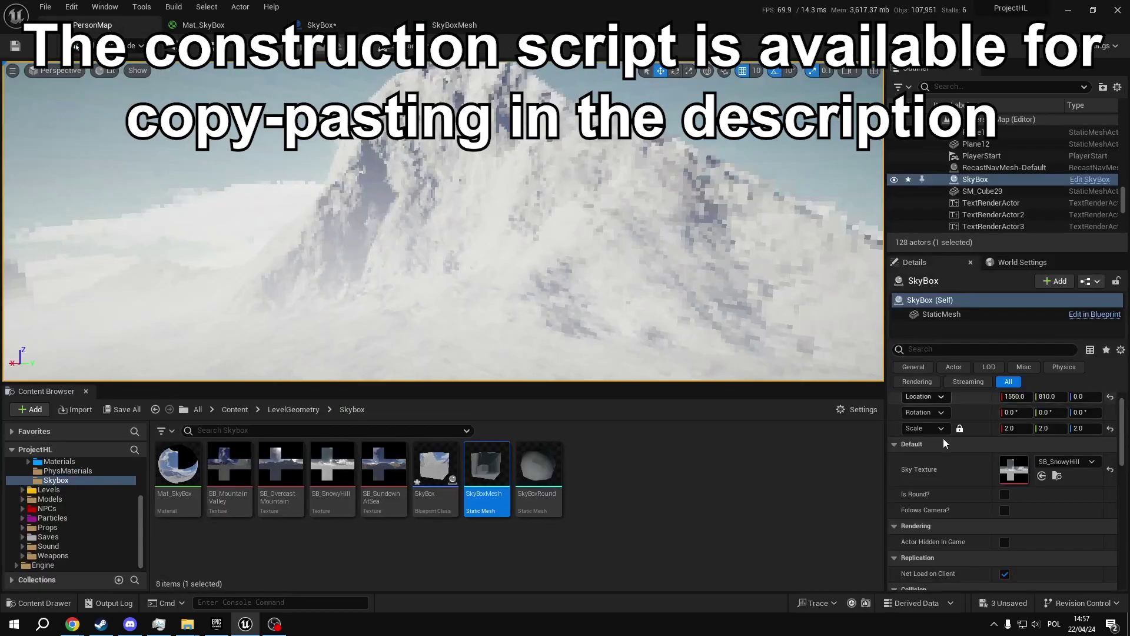
{"action": "left_click", "coordinate": [364, 30]}
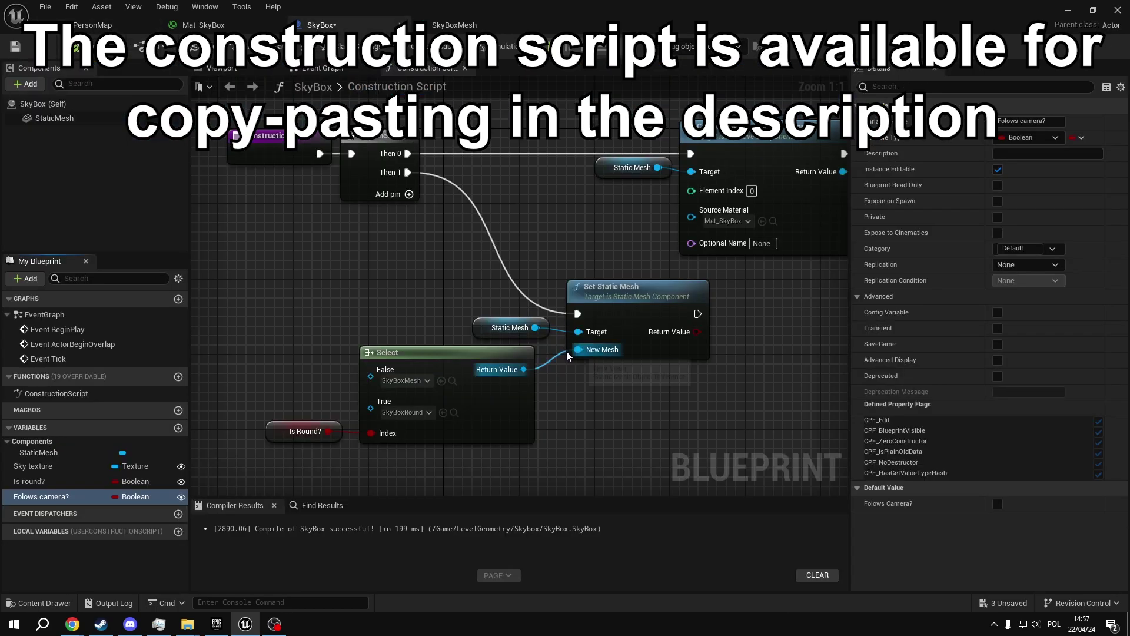
{"action": "left_click", "coordinate": [406, 381]}
{"action": "left_click", "coordinate": [335, 385]}
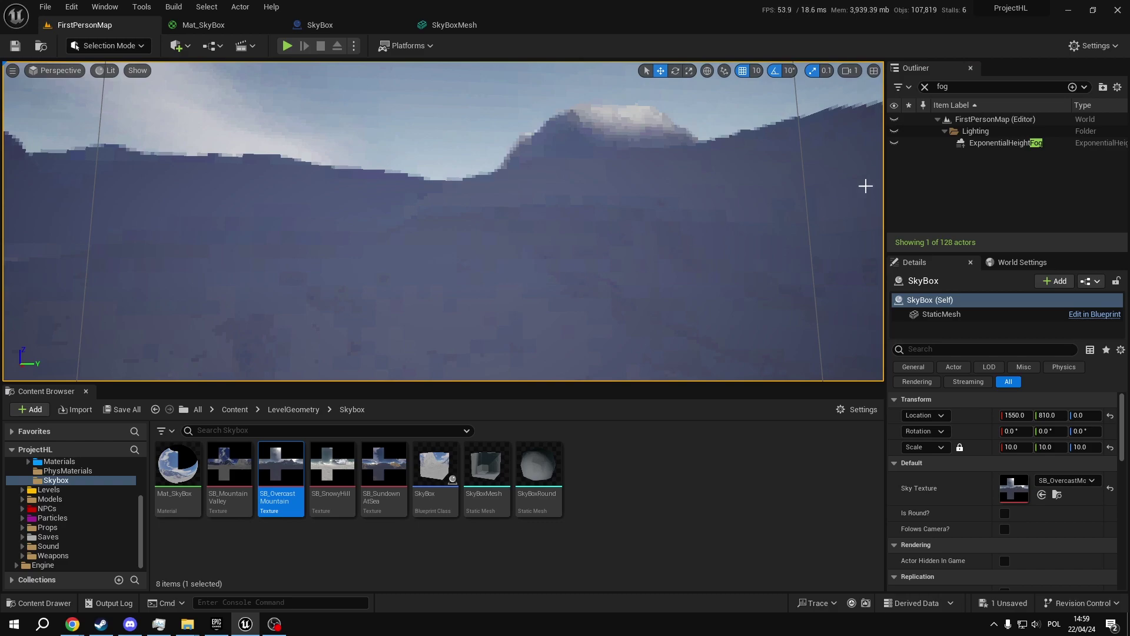
Toggle the visibility of the ExponentialHeightFog actor and look around the level against the skybox
{"action": "left_click", "coordinate": [892, 141]}
{"action": "right_click_drag", "start_coordinate": [589, 177], "coordinate": [448, 200]}
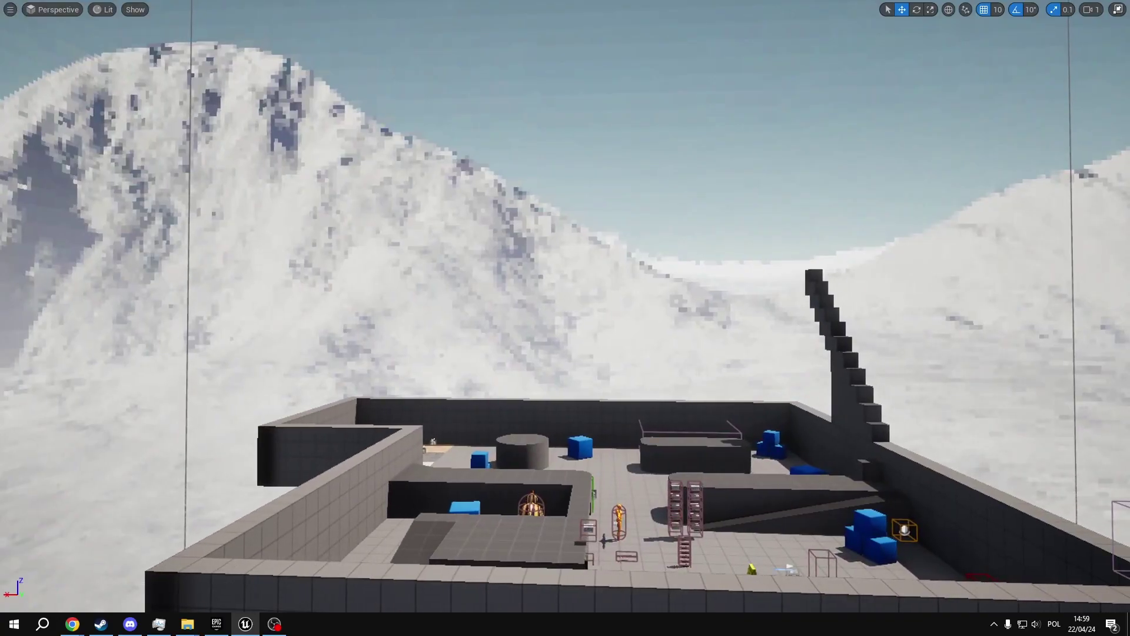
{"action": "right_click_drag", "start_coordinate": [565, 306], "coordinate": [412, 301]}
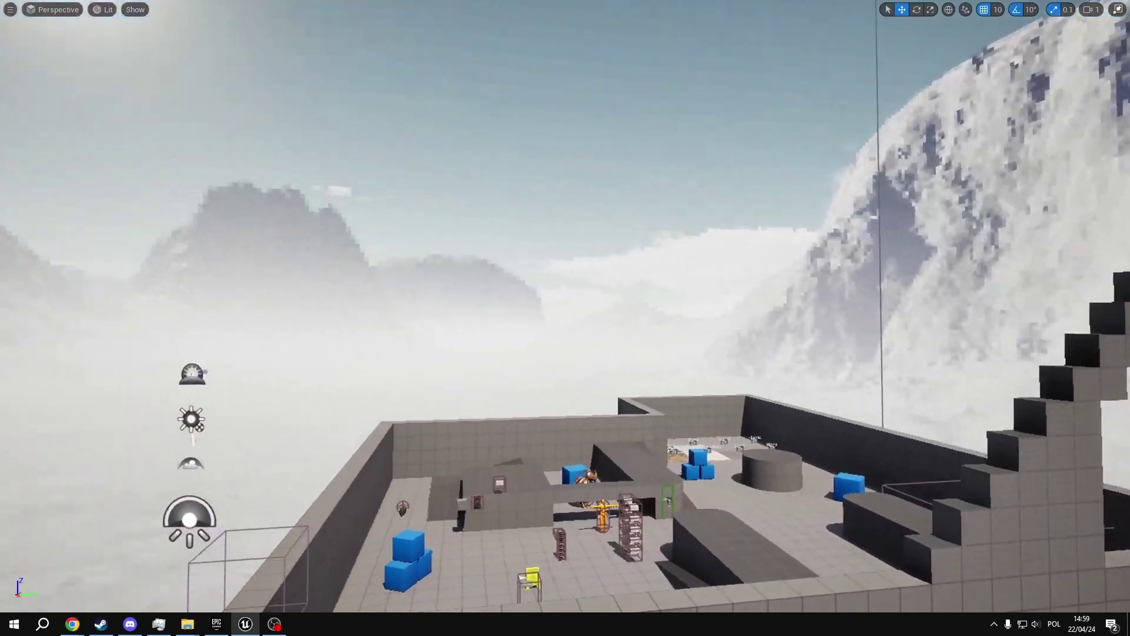